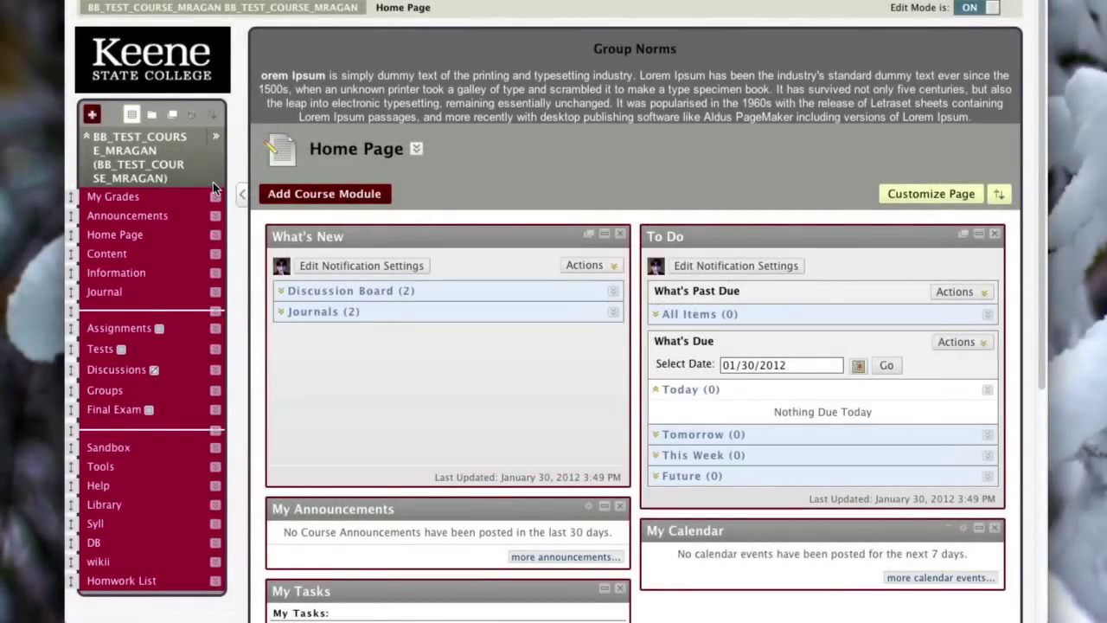
Step: Open the Full Grade Center and hide the Username and Student ID columns
scroll(213, 185, down, 5)
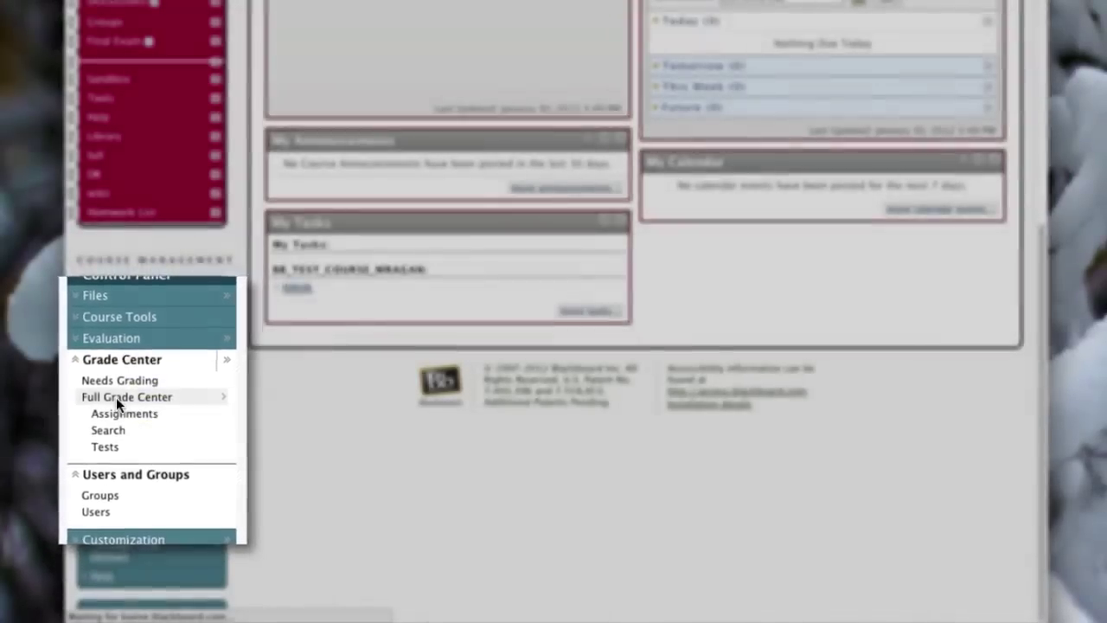
click(116, 397)
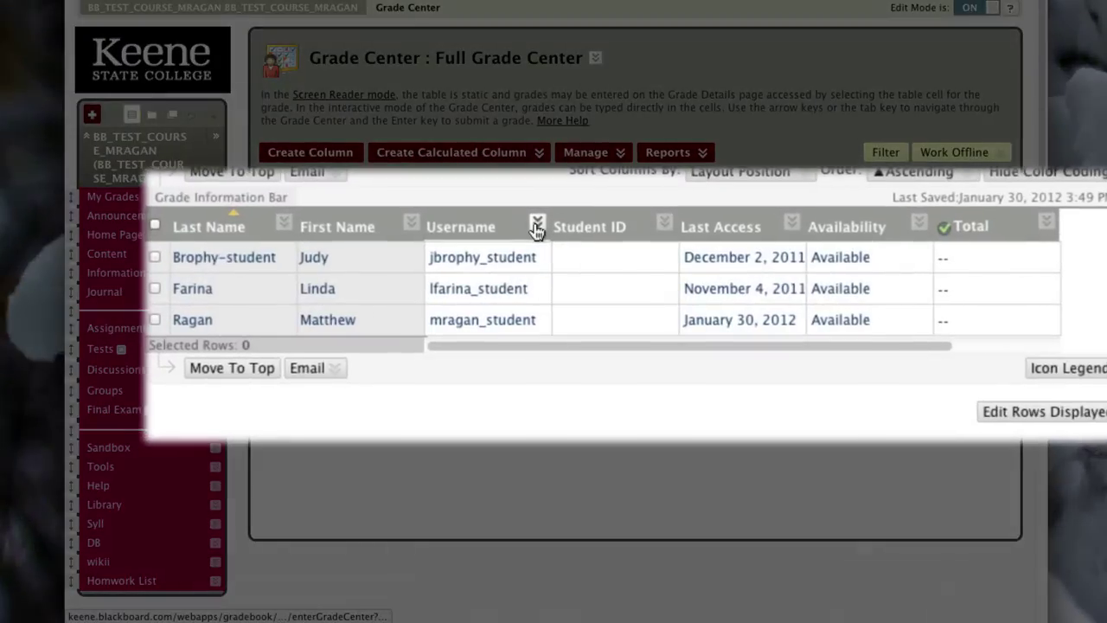
click(549, 235)
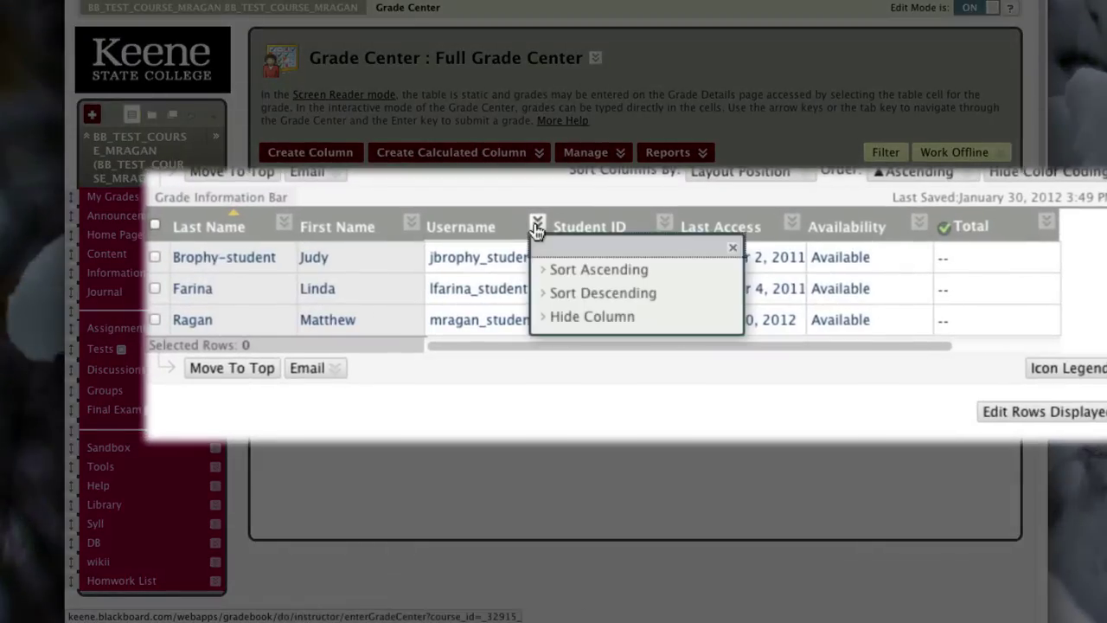
click(562, 318)
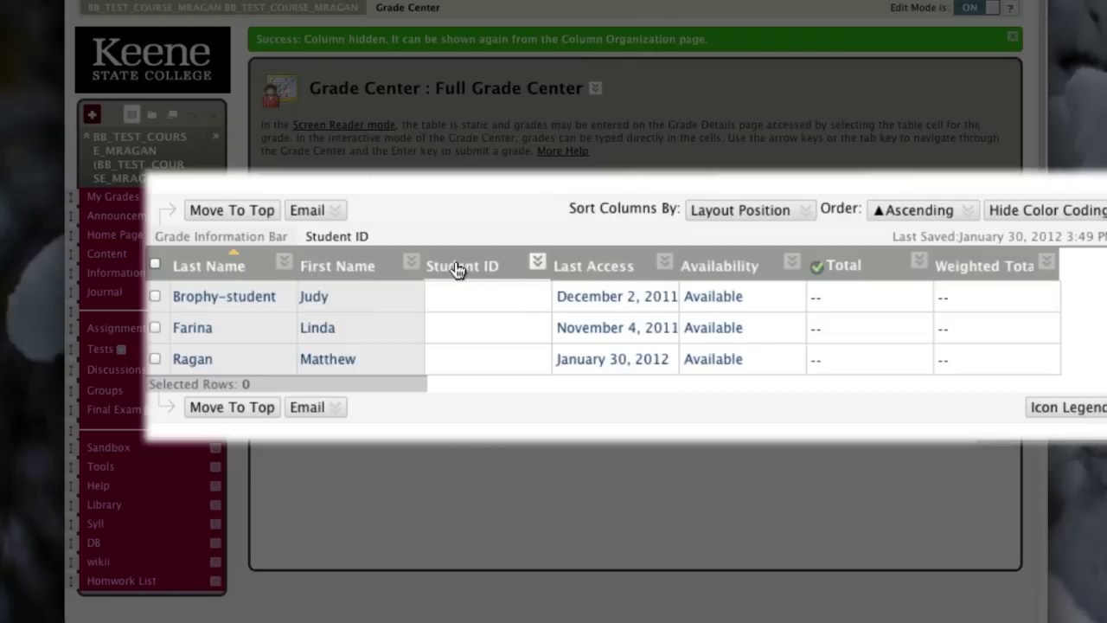
click(537, 263)
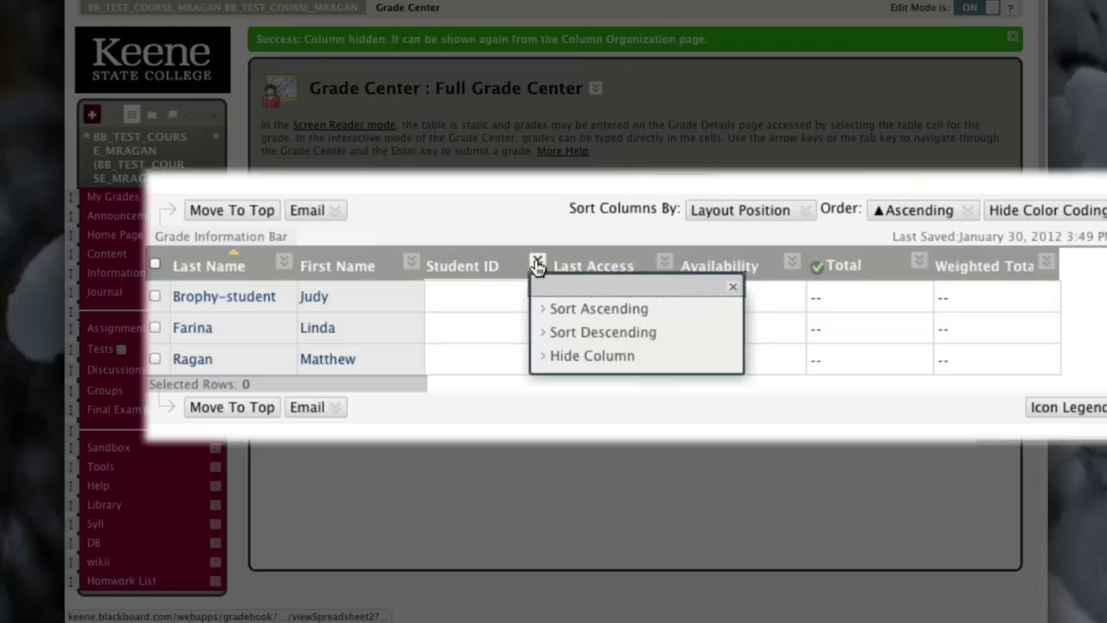
click(559, 356)
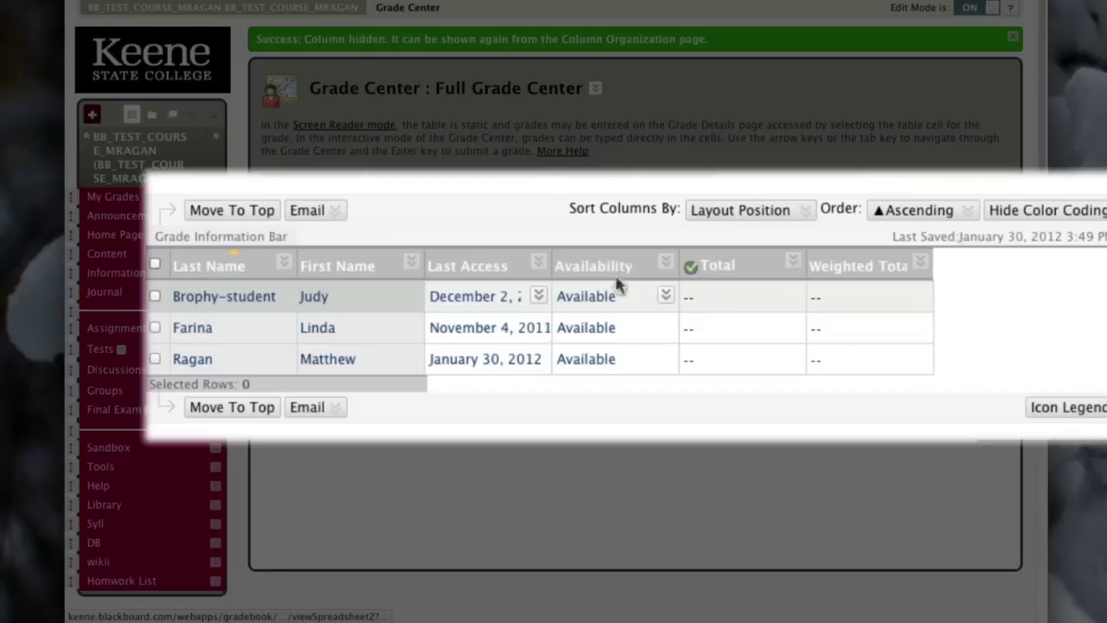
Step: Hide the Last Access and Availability columns in the Full Grade Center
click(537, 263)
click(562, 357)
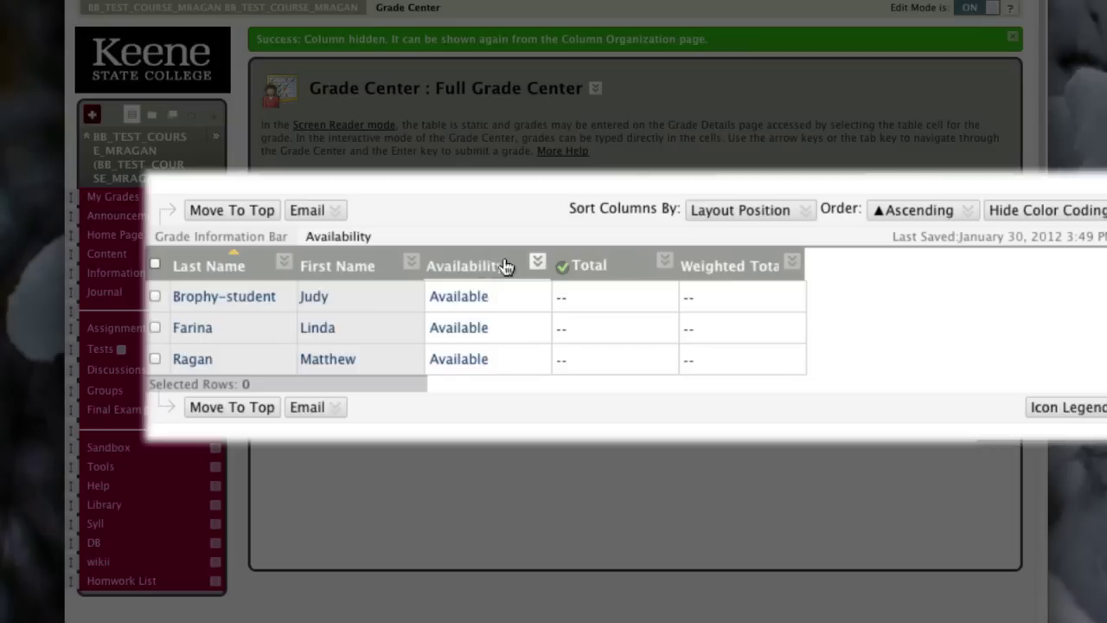
click(537, 262)
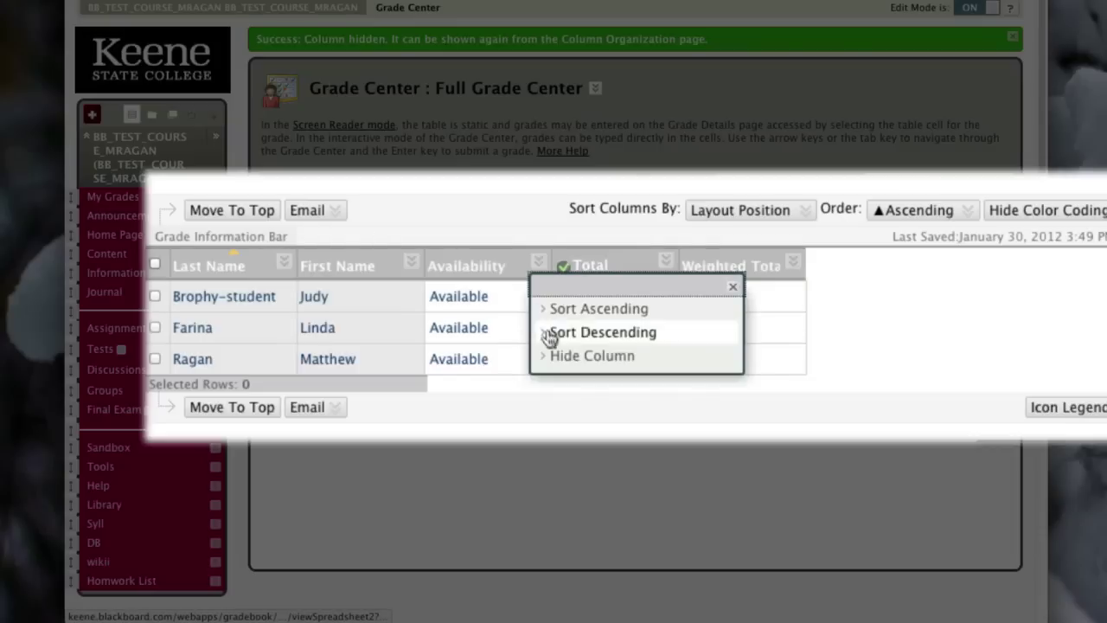
click(599, 357)
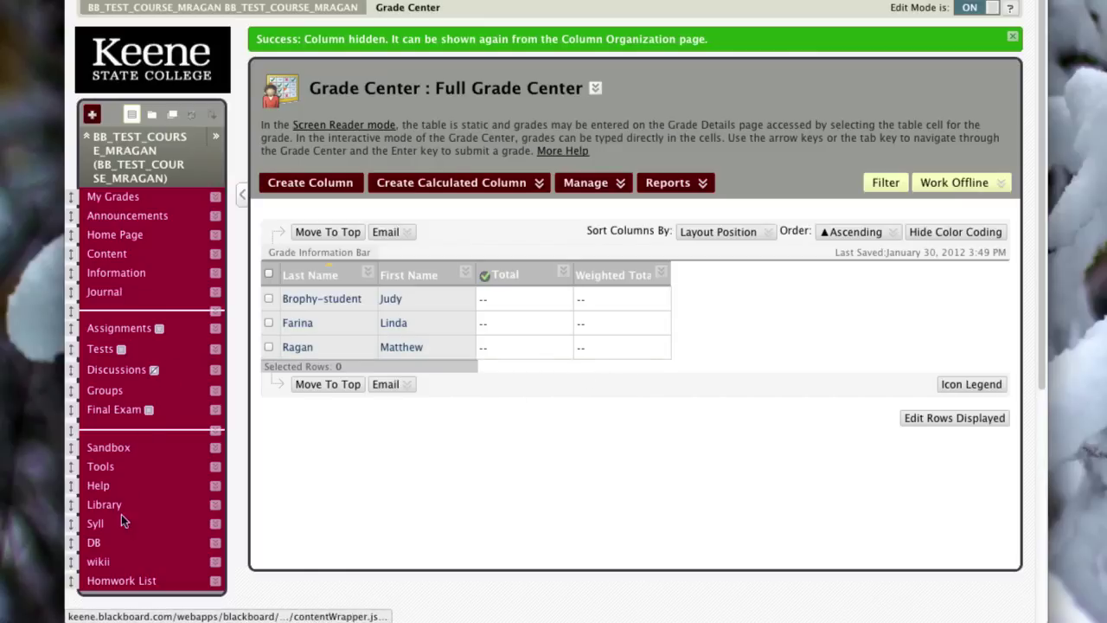
Step: Review the grading break-down on the Syll page, and return to the Full Grade Center
click(94, 526)
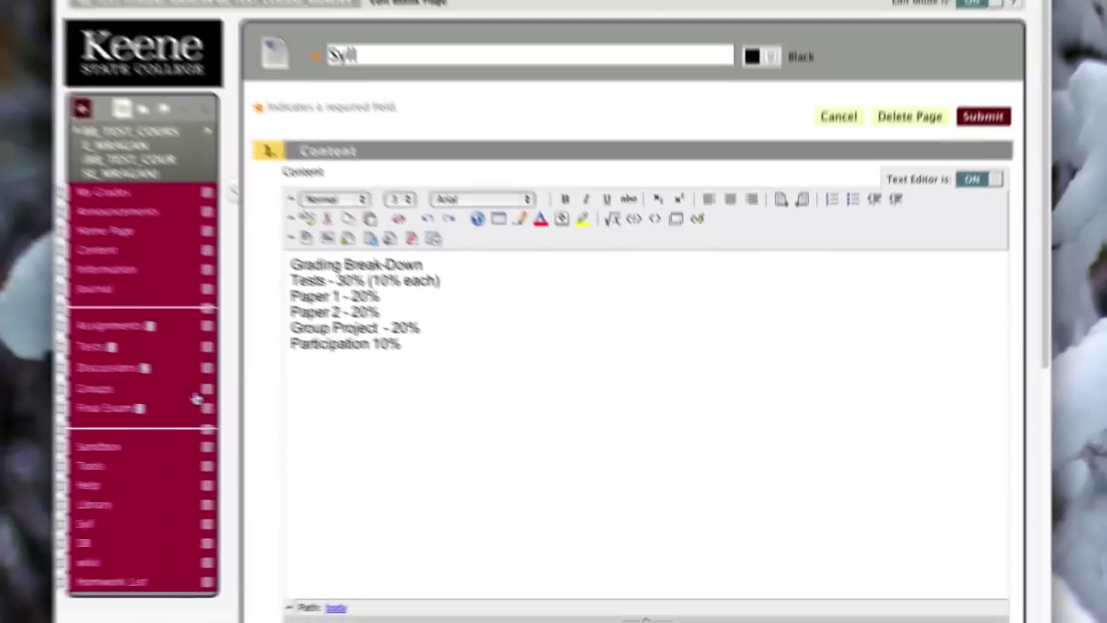
scroll(193, 403, down, 6)
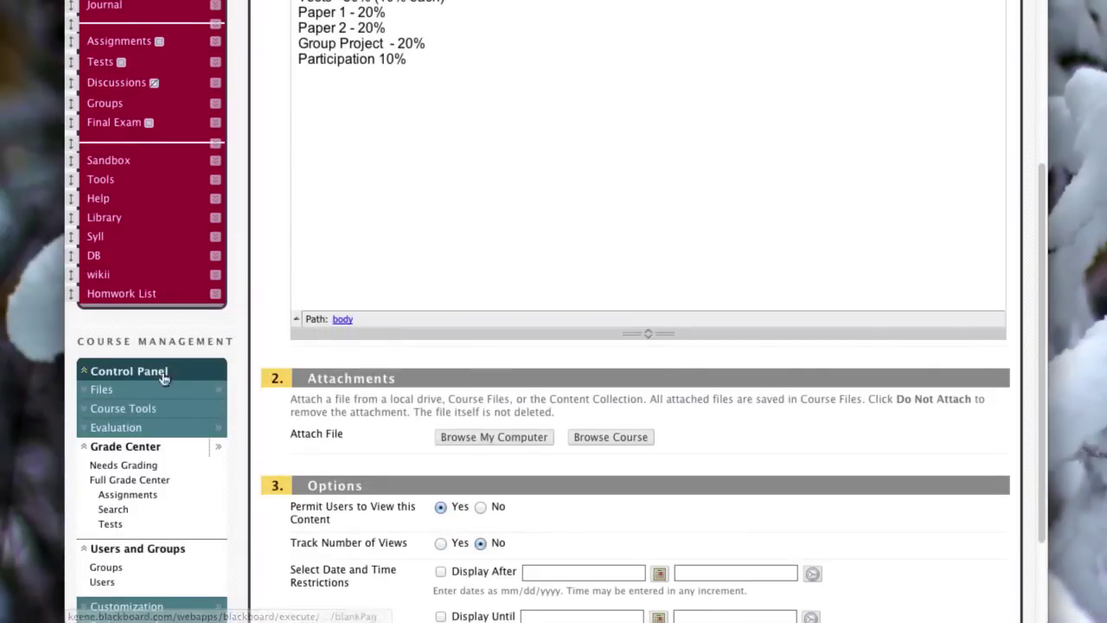
click(136, 483)
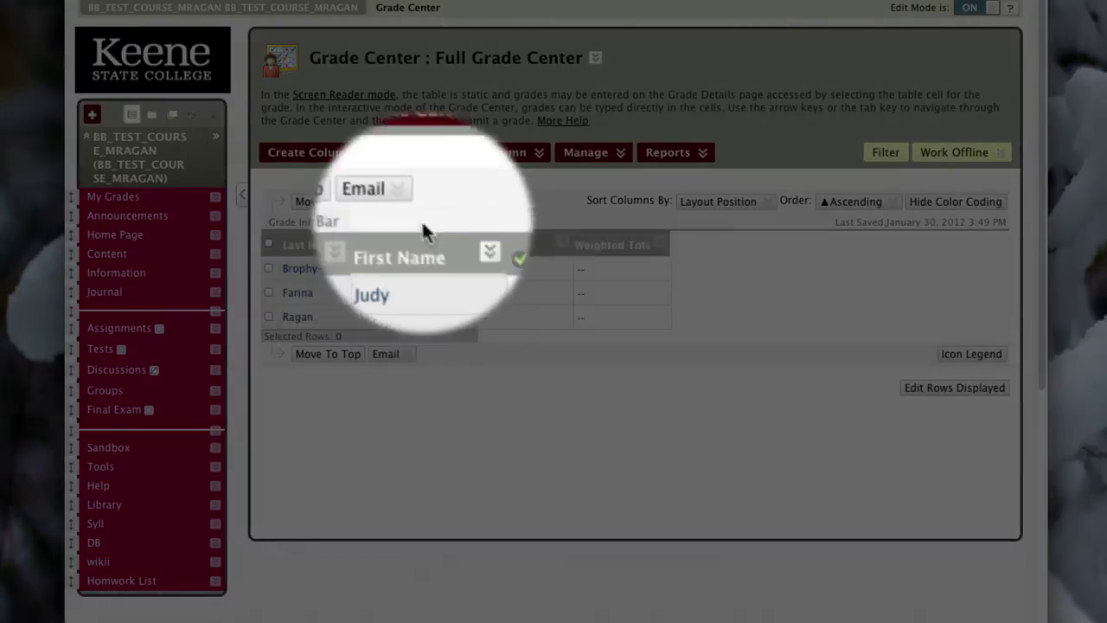
Step: Start a new grade column and name it Test 1
click(307, 152)
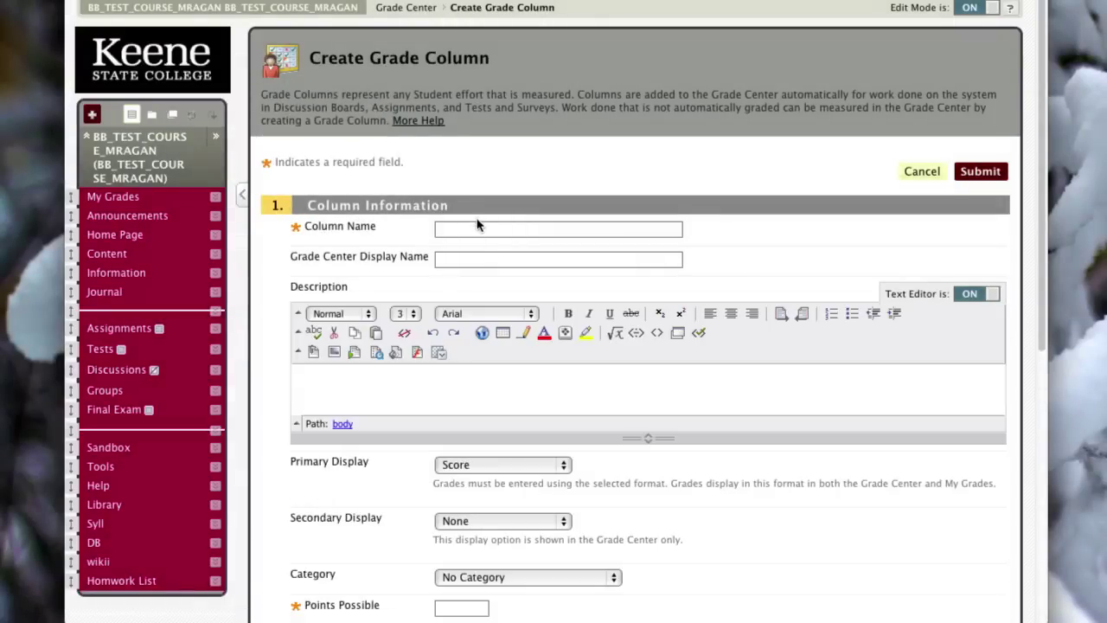
click(477, 224)
text(Test 1)
click(539, 239)
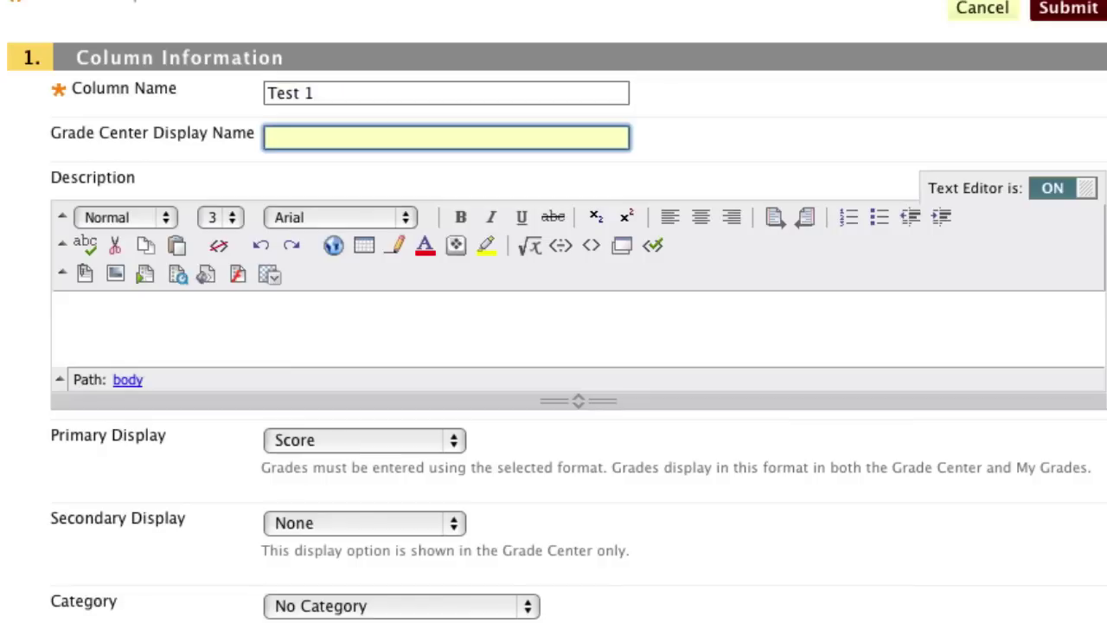
Step: Enter the Test 1 column description "This is the first exam that we had in class."
click(69, 313)
text(This if)
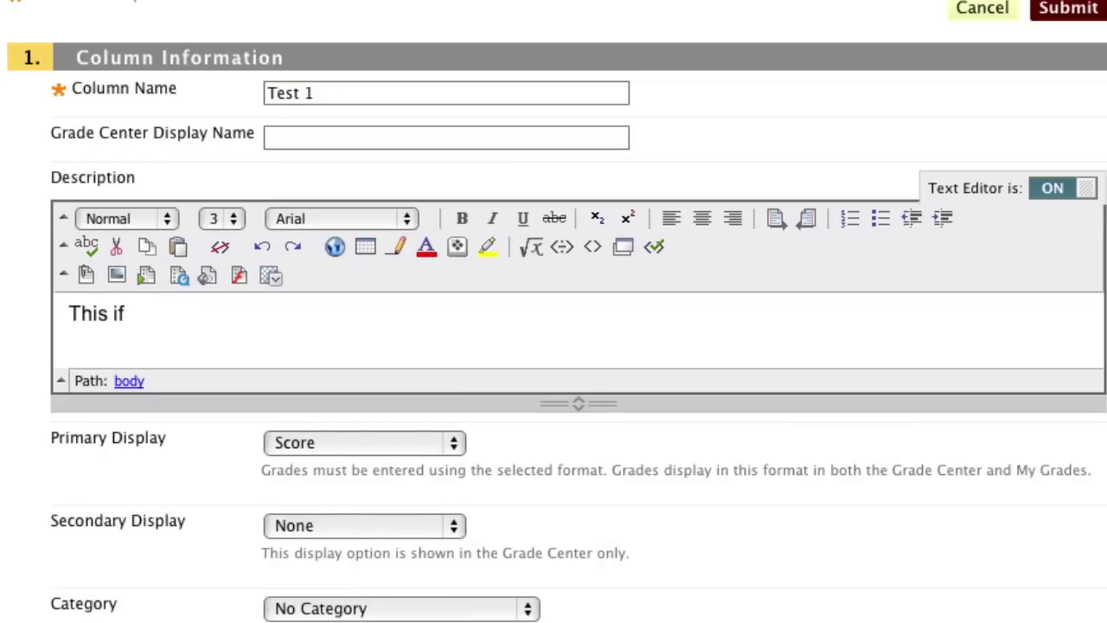
key(BackSpace)
text(s the first exame that)
key(BackSpace)
key(BackSpace)
key(BackSpace)
key(BackSpace)
key(BackSpace)
key(BackSpace)
text(that we had )
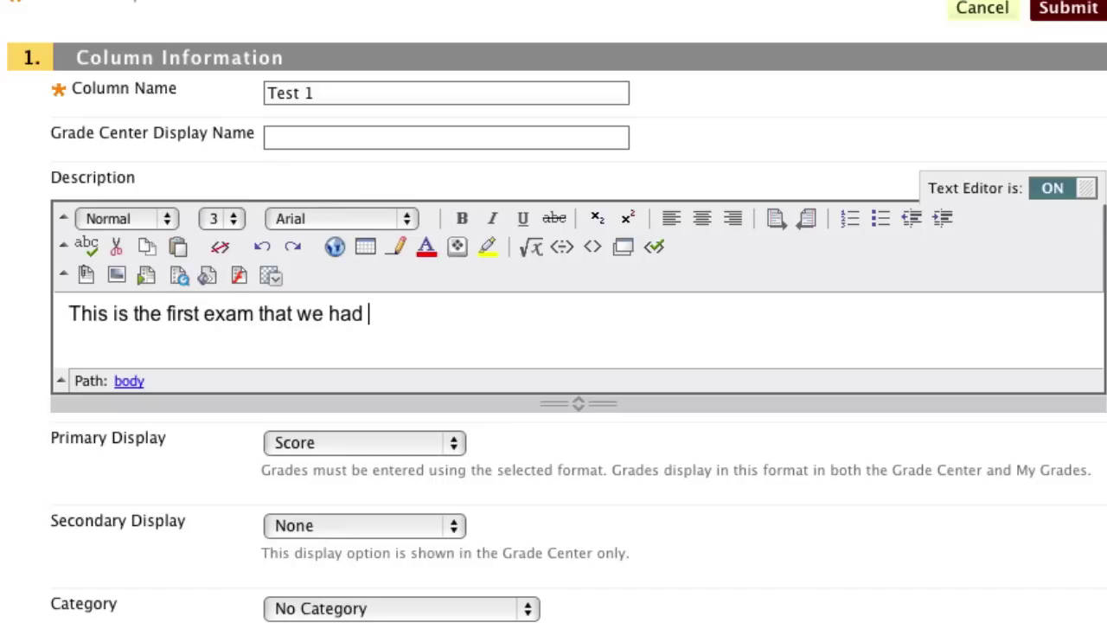
text(in class.)
Step: Set the Test 1 column's primary display to Percentage and its secondary display to Score
scroll(553, 312, down, 2)
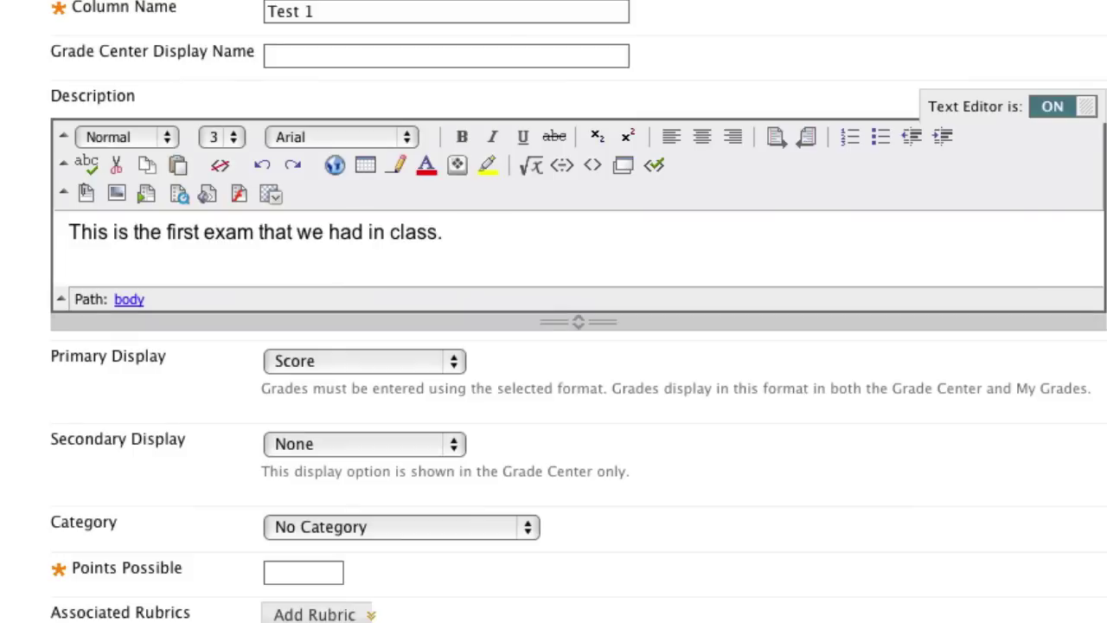
click(440, 360)
click(422, 415)
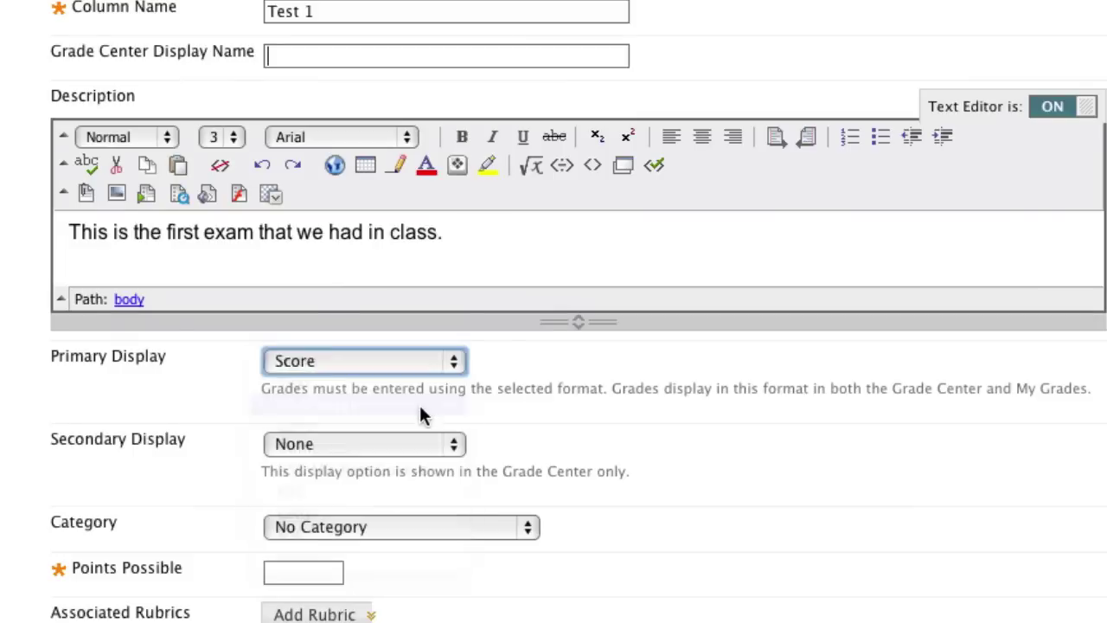
click(340, 443)
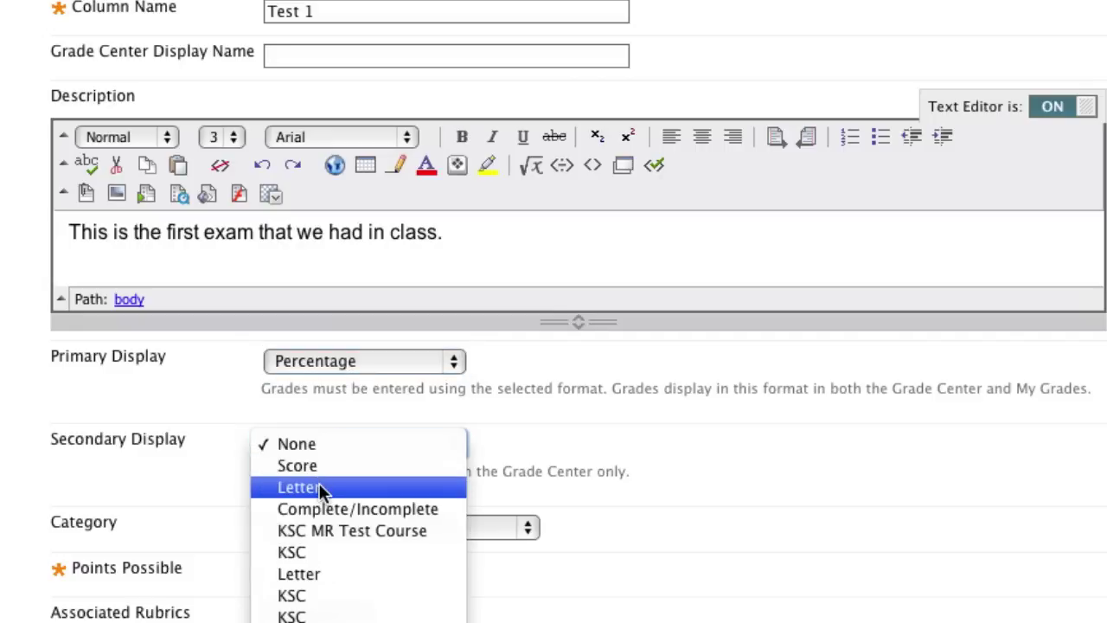
click(342, 468)
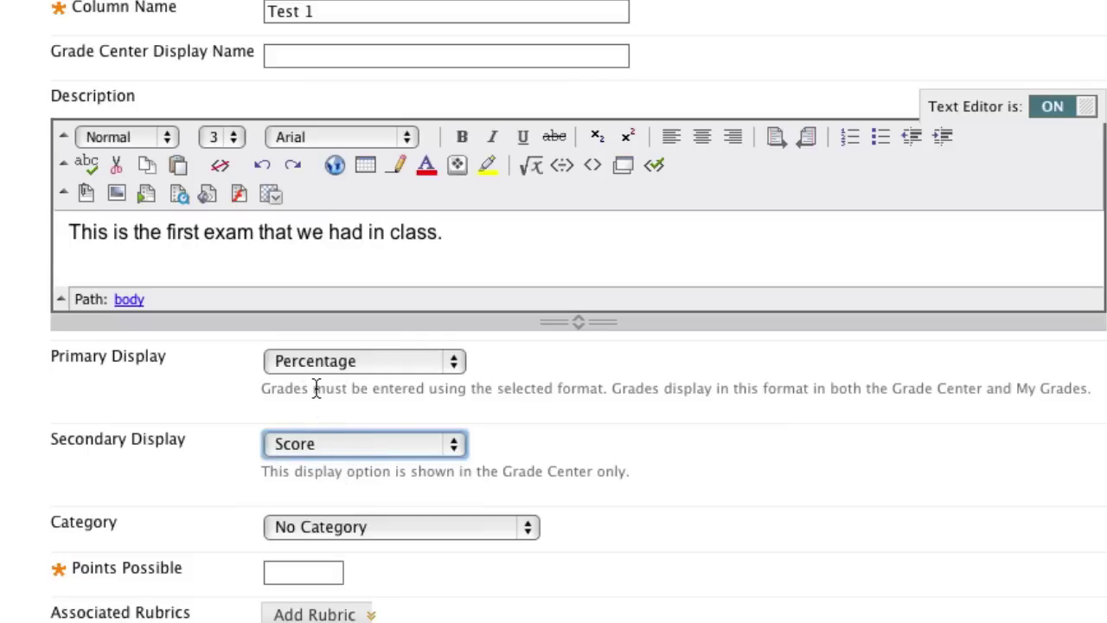
Step: Set the points possible for the Test 1 column to 100
scroll(320, 458, down, 4)
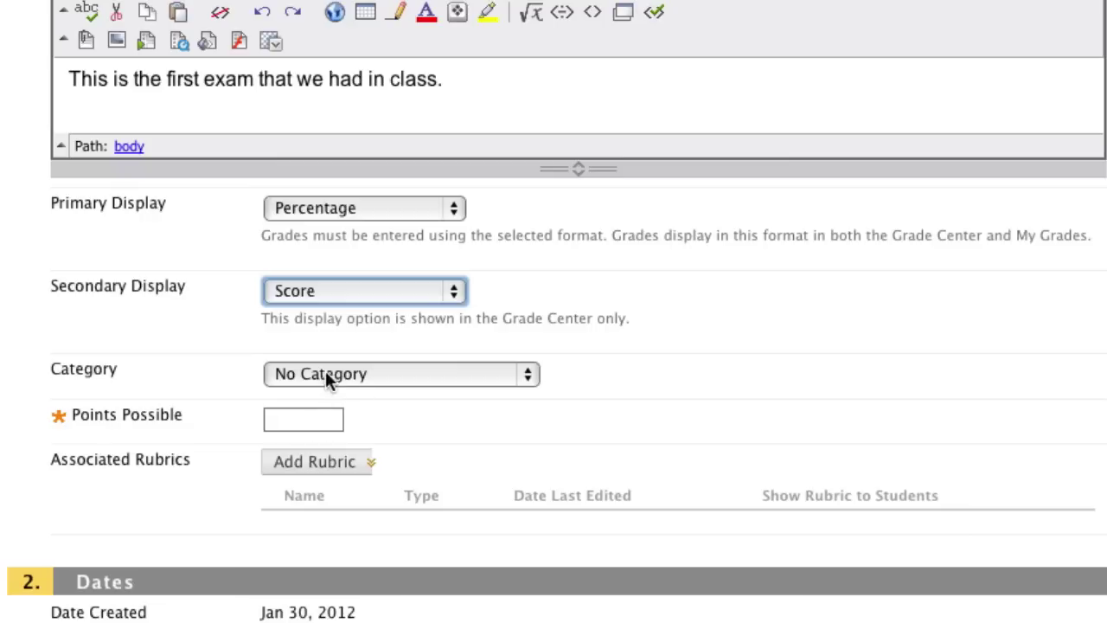
click(294, 419)
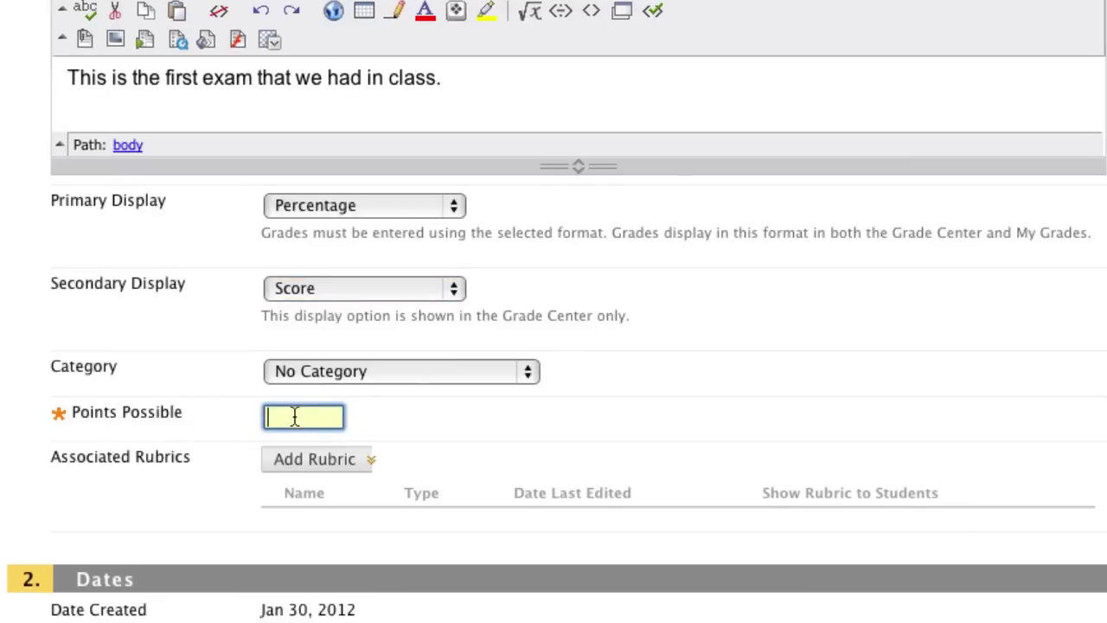
text(100)
click(424, 407)
scroll(425, 404, down, 4)
Step: Enable showing average and median statistics to students for Test 1, and submit the column
click(314, 301)
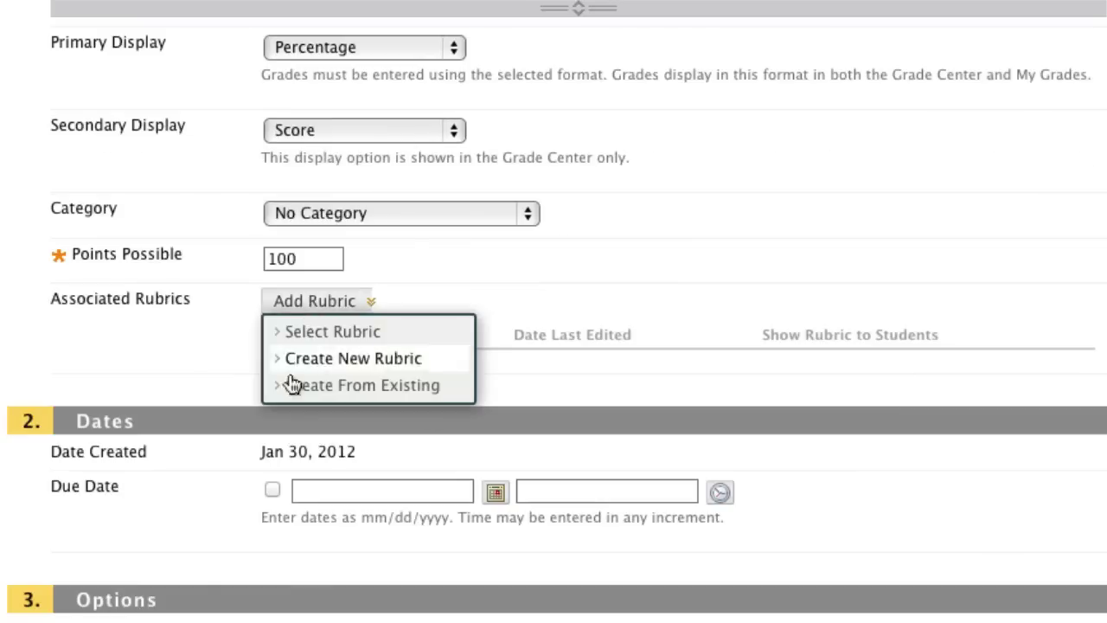
scroll(238, 406, down, 3)
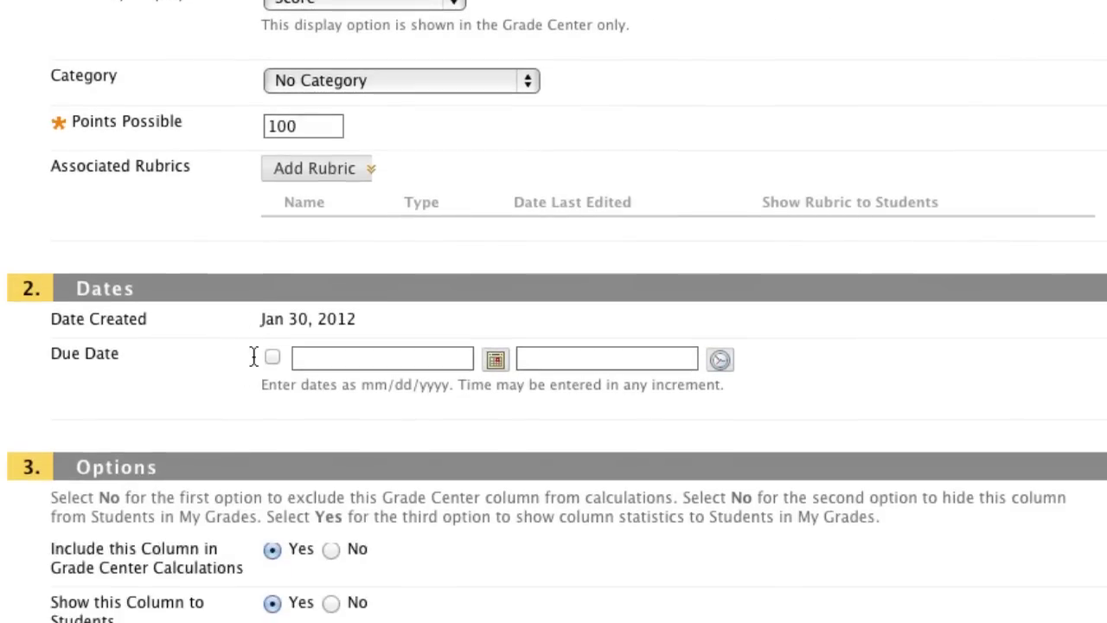
scroll(244, 359, down, 4)
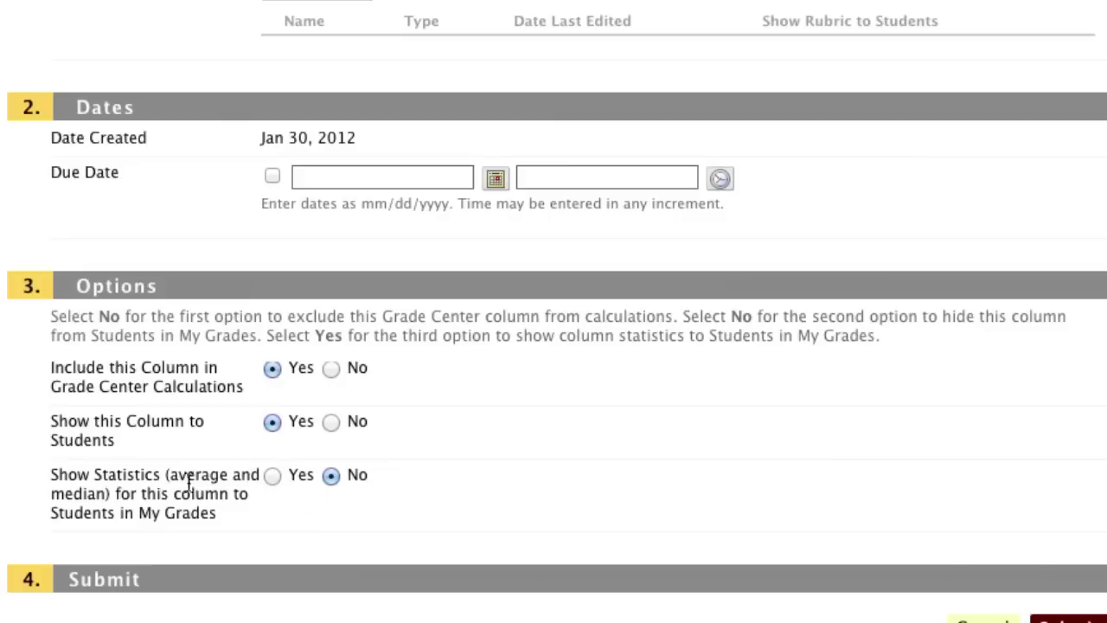
click(272, 476)
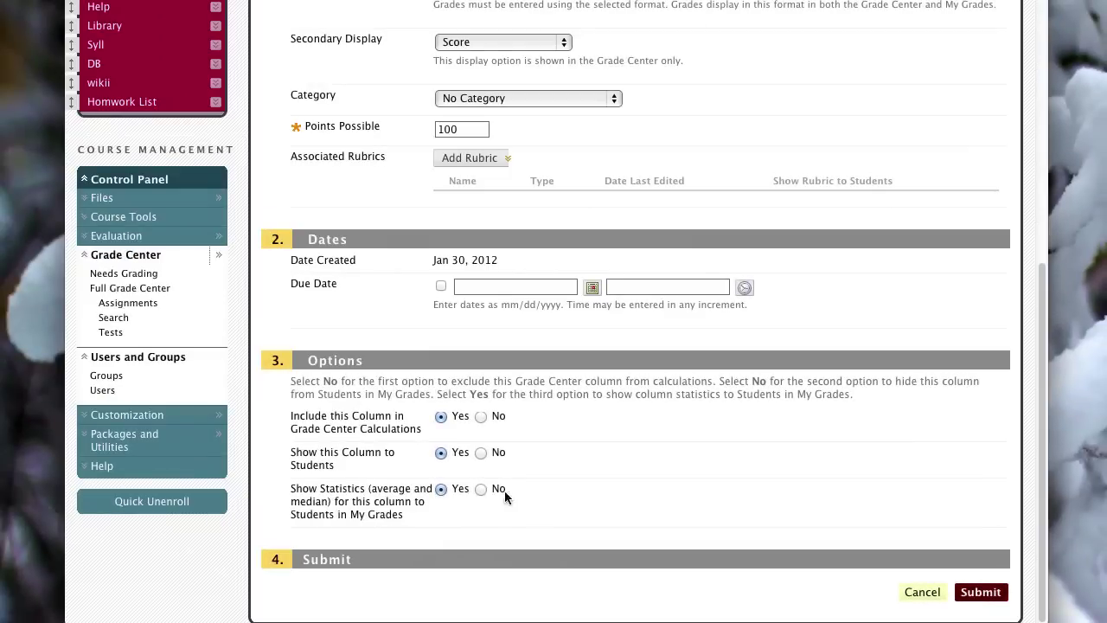
click(980, 594)
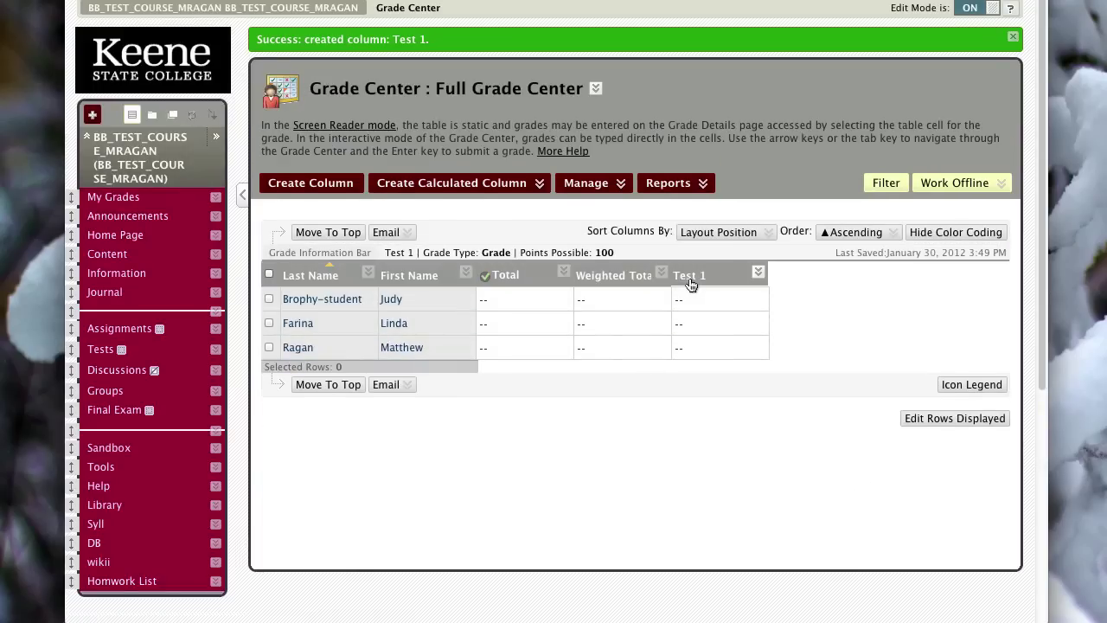
Step: Start a grade column named Test 2 with the description "This is the second exam we took in class"
click(331, 179)
text(Test)
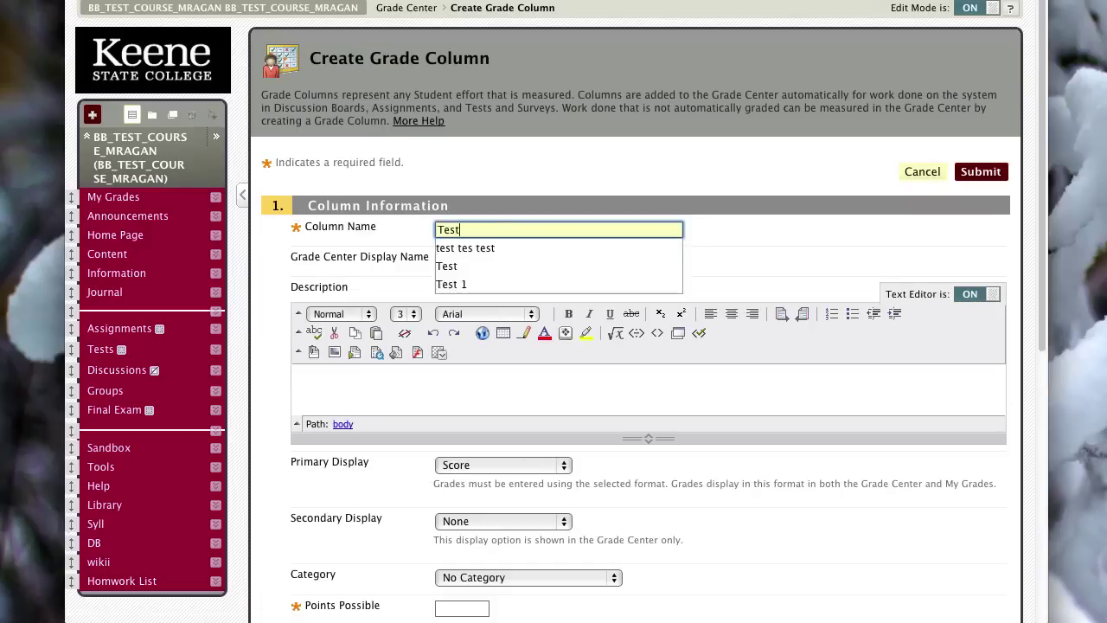
text( 2)
click(225, 364)
text(This is the second exam we took in class)
Step: Set the Test 2 column's primary display to Percentage and its secondary display to Score
click(365, 442)
click(364, 497)
click(364, 525)
click(364, 525)
Step: Set the points possible for Test 2 to 100 and submit the column
scroll(346, 484, down, 5)
click(333, 401)
text(100)
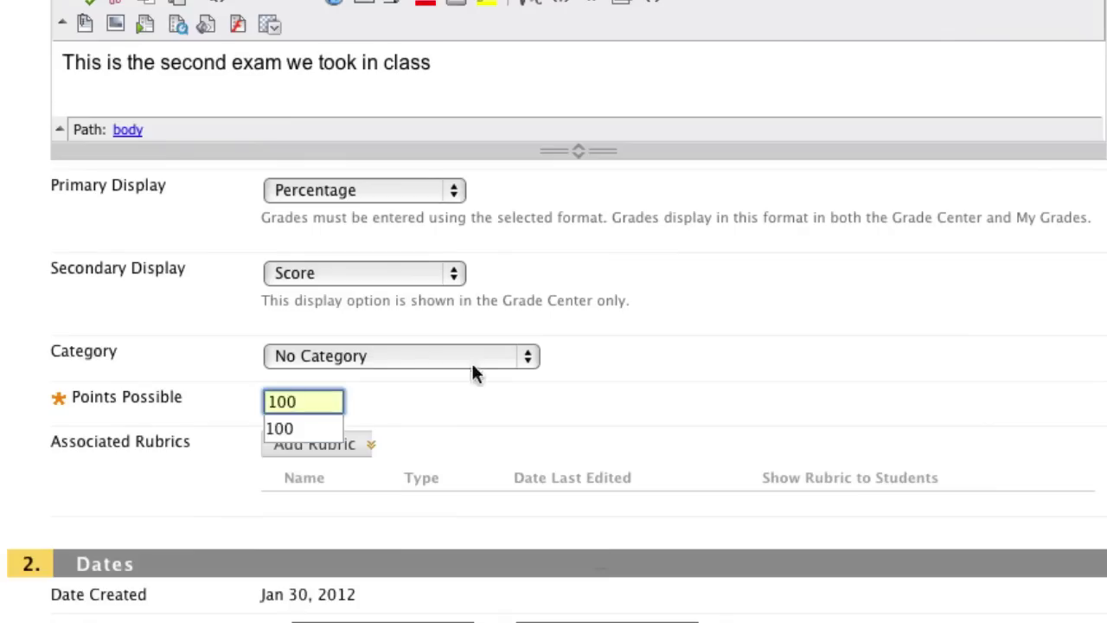
scroll(474, 368, down, 10)
click(1068, 617)
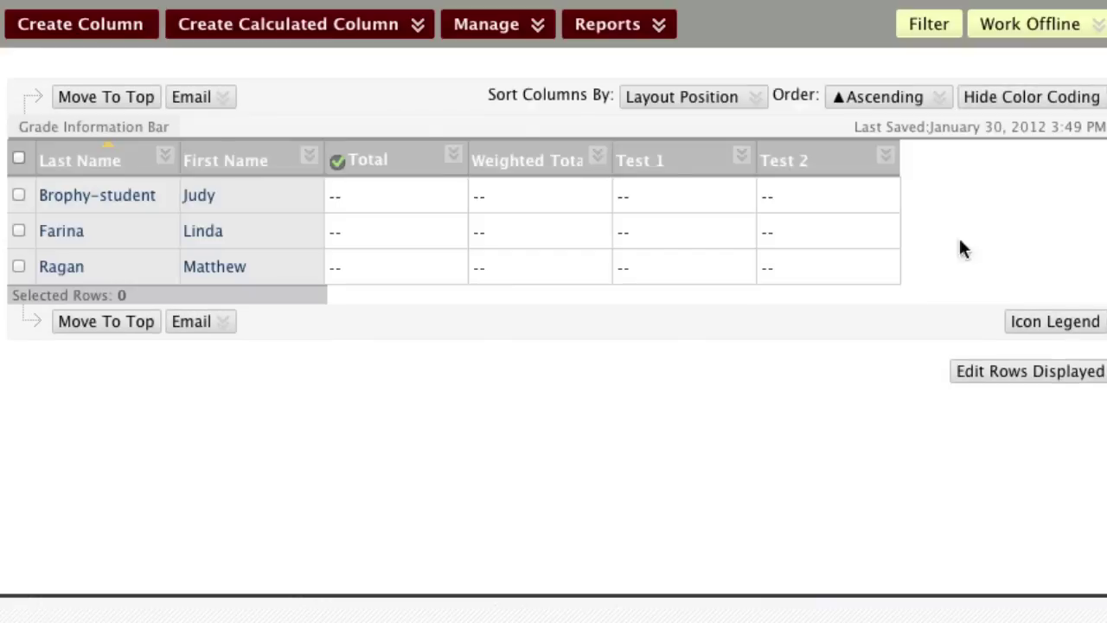
Step: Start another grade column and name it Test 3
click(67, 33)
text(Test 3)
key(Tab)
Step: Enter the Test 3 column description "This is the third and final exam you took in class."
click(78, 313)
text(T)
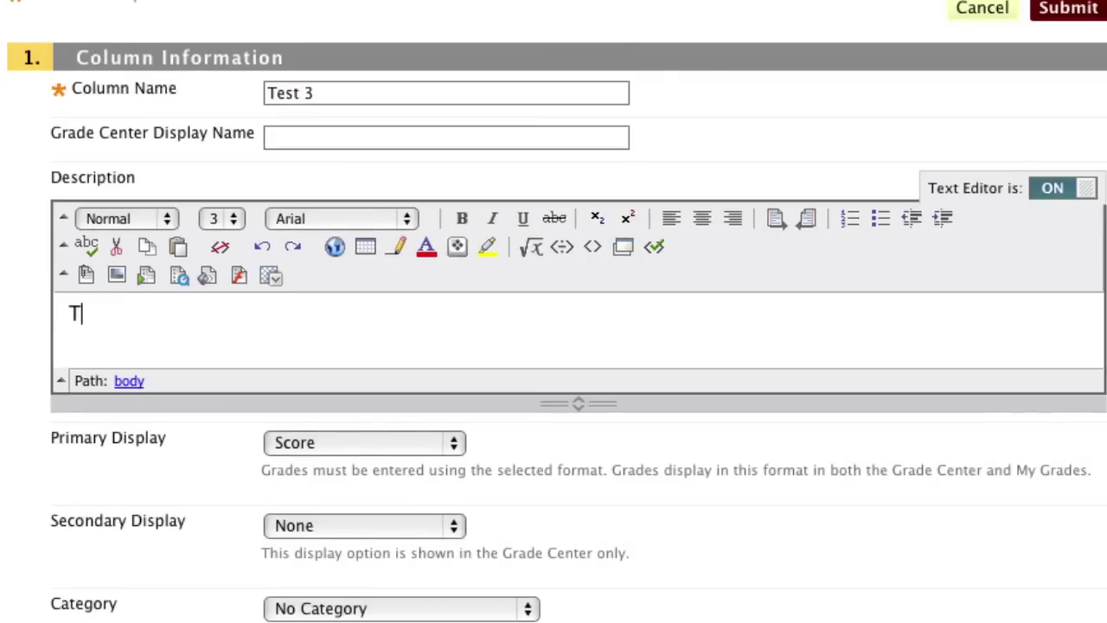
text(his is the thrid and)
key(BackSpace)
key(BackSpace)
key(BackSpace)
key(BackSpace)
key(BackSpace)
key(BackSpace)
key(BackSpace)
key(BackSpace)
text(ird and final exam you took in class.)
Step: Set the Test 3 column's primary display to Percentage and its secondary display to Score
click(389, 443)
click(378, 488)
key(Tab)
key(s)
Step: Set the points possible for Test 3 to 100 and submit the column
key(Tab)
key(Tab)
text(100)
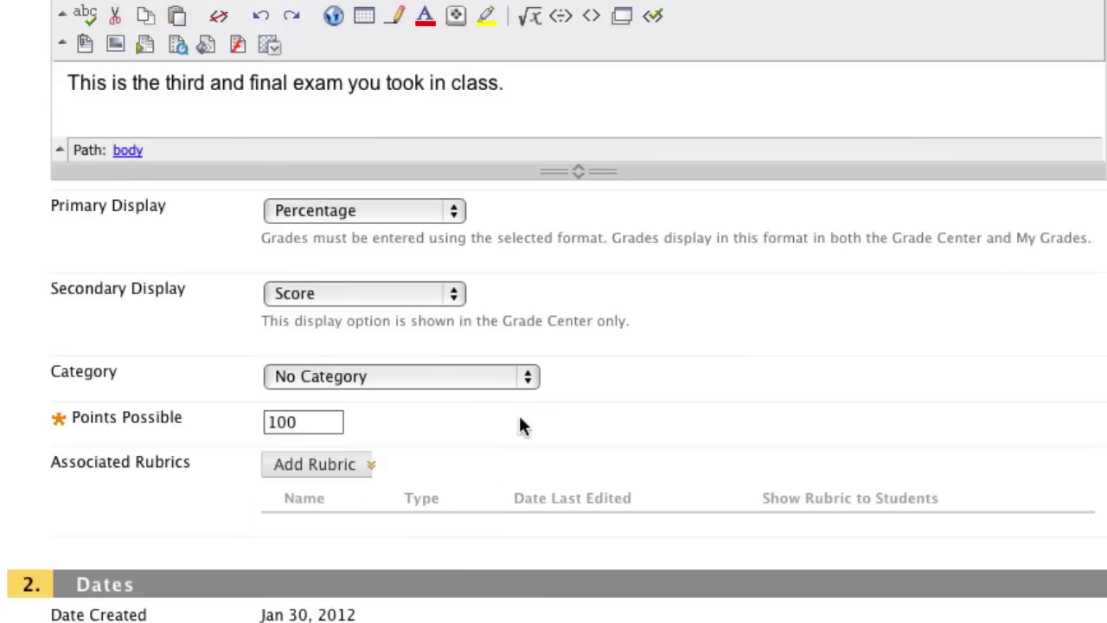
scroll(433, 459, down, 5)
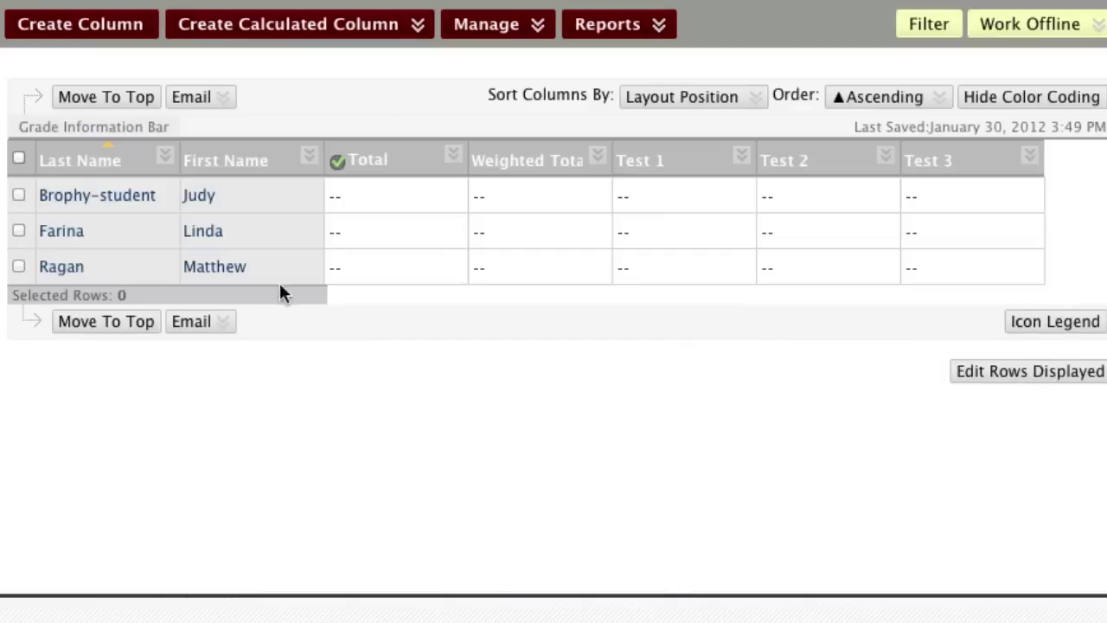
Step: Start another grade column and name it Participation
click(95, 26)
click(297, 92)
text(Par)
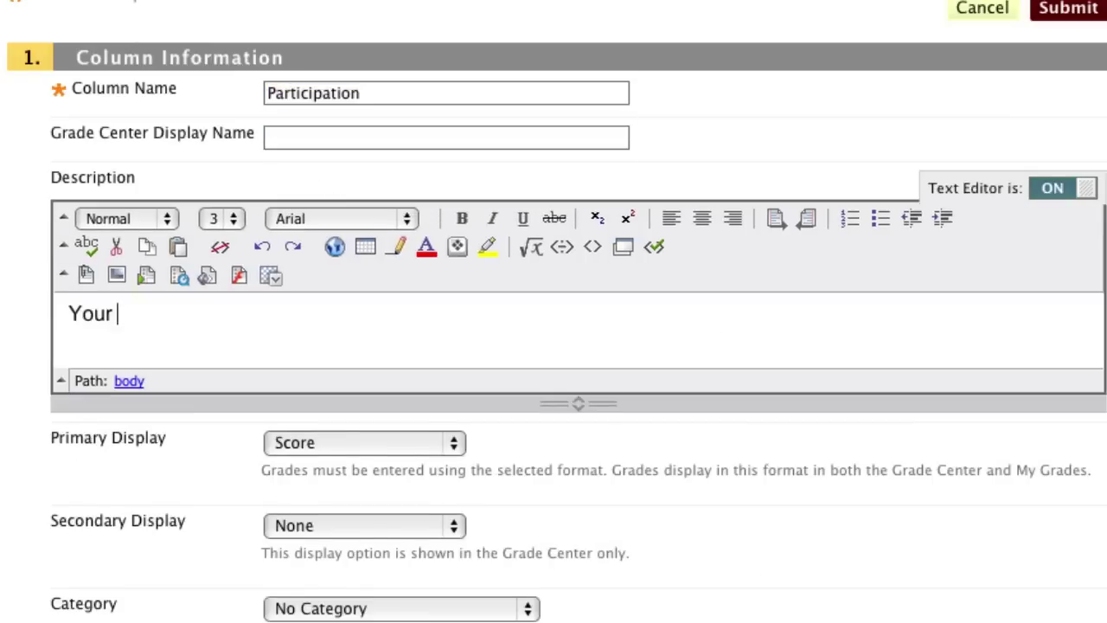
Step: Describe the Participation column as "Your participation grade is based upon your attendance in the course as well as your contribution to class discussions."
text(participation grade is based upon your attendance, and your contra)
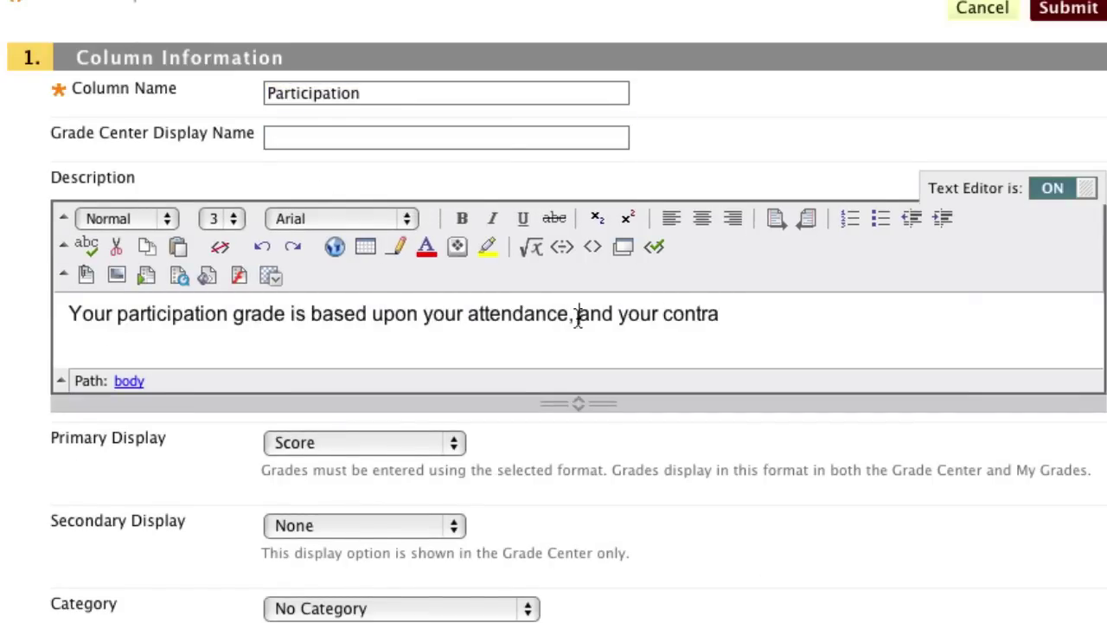
click(577, 319)
key(BackSpace)
key(BackSpace)
text(in the course)
key(Delete)
key(Delete)
key(Delete)
key(Delete)
text(as well as your)
key(Delete)
key(Delete)
key(Delete)
key(Delete)
key(End)
text(butio)
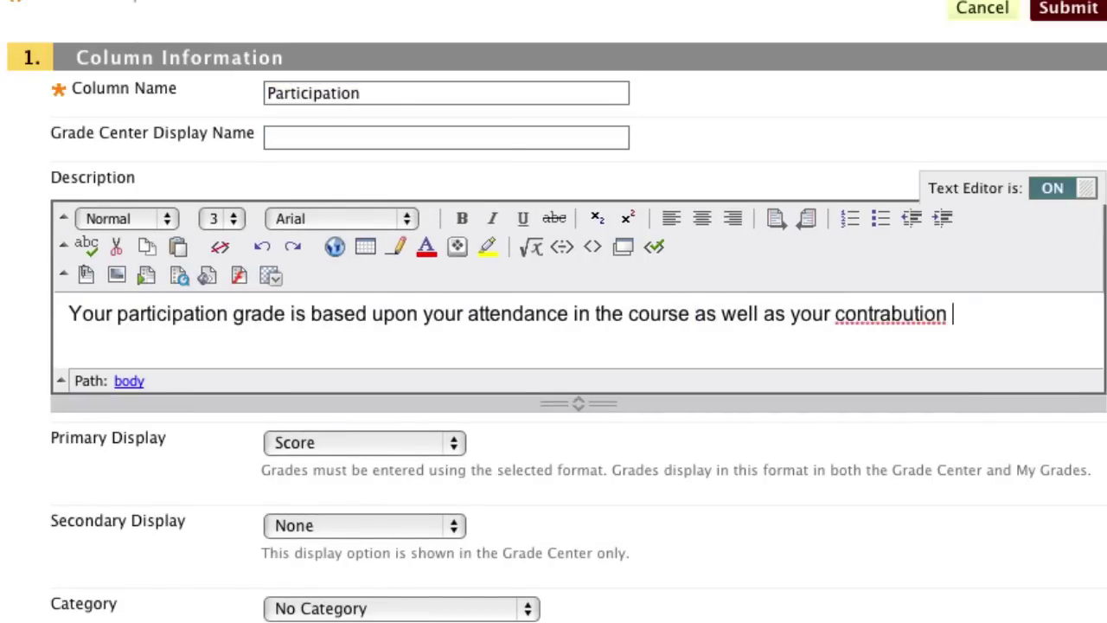
text(n to class discussions)
right_click(895, 314)
click(922, 180)
Step: Choose the Participation column's display format, set its points possible to 100 and submit the column
scroll(519, 346, down, 5)
click(364, 235)
click(396, 279)
click(303, 447)
text(100)
scroll(657, 467, down, 6)
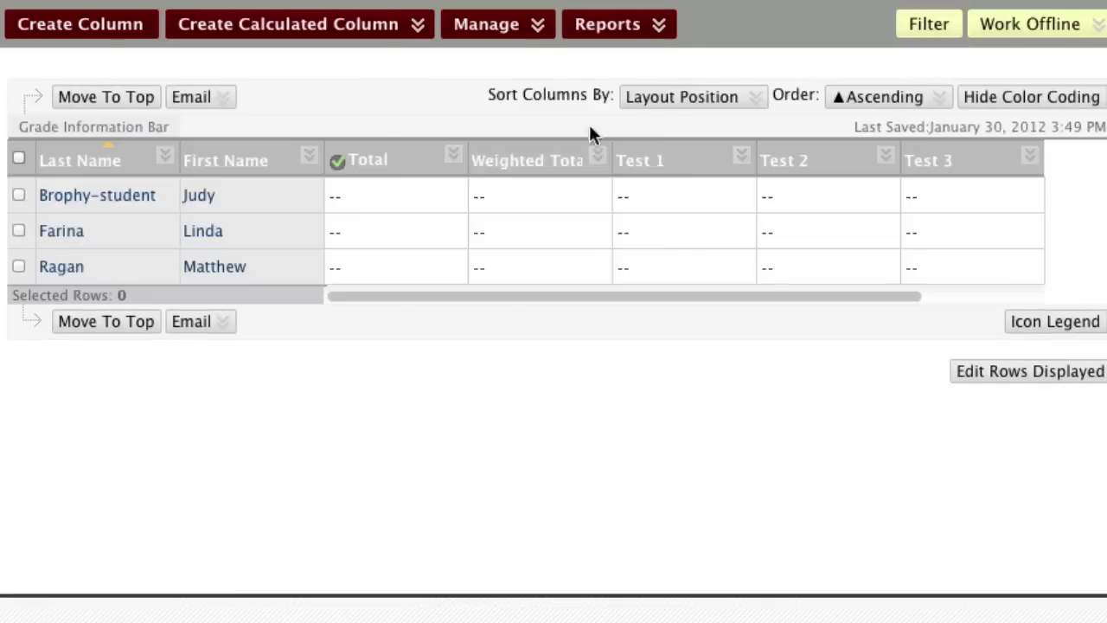
Step: Create a Group Project column worth 100 points, described as "This is the project that you completed with your group," and choose its display format
click(110, 22)
text(Group)
click(315, 119)
click(302, 346)
text(This is the project that you completed with your group.)
click(365, 442)
click(368, 488)
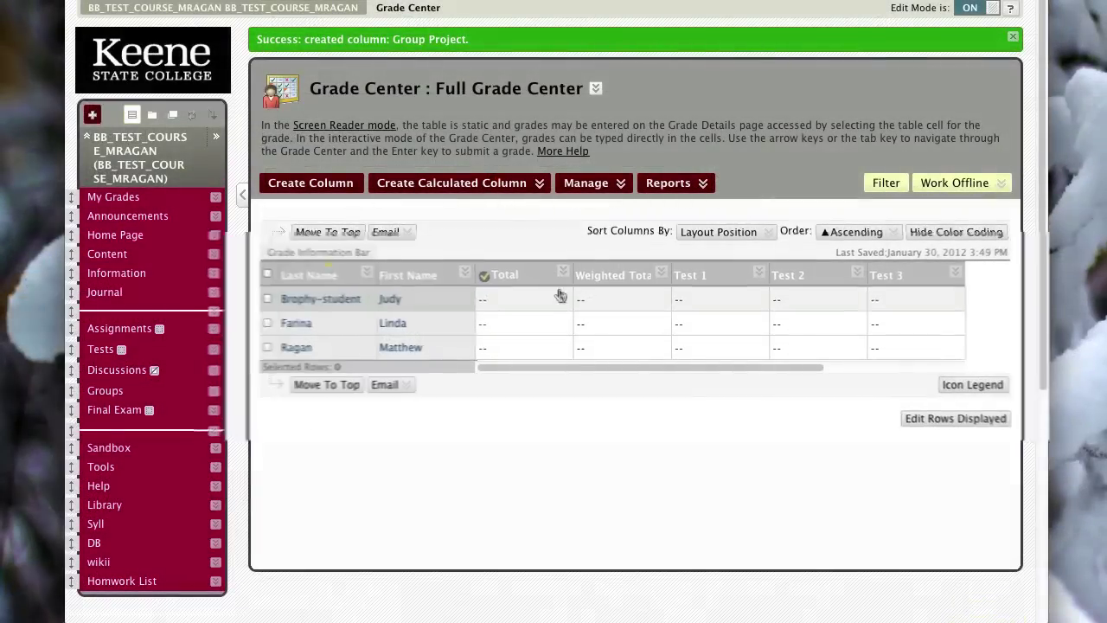
Step: Review the Grade Center columns from Total and Weighted Total through the tests, Participation and Group Project
mouse_move(535, 276)
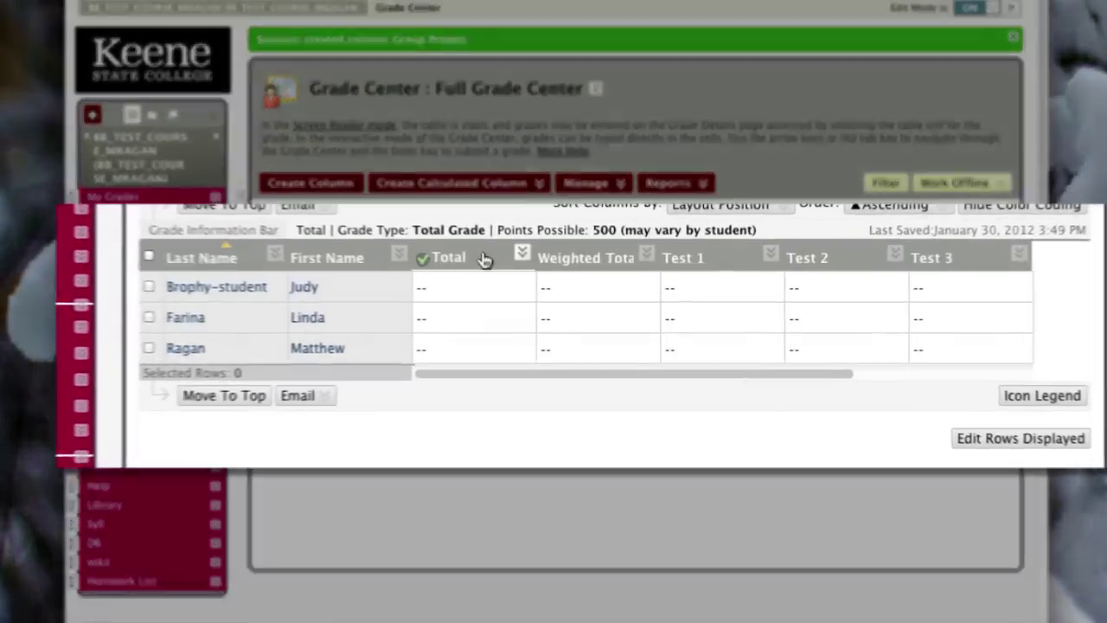
mouse_move(564, 249)
mouse_move(692, 261)
drag(815, 378, 1066, 411)
mouse_move(1008, 254)
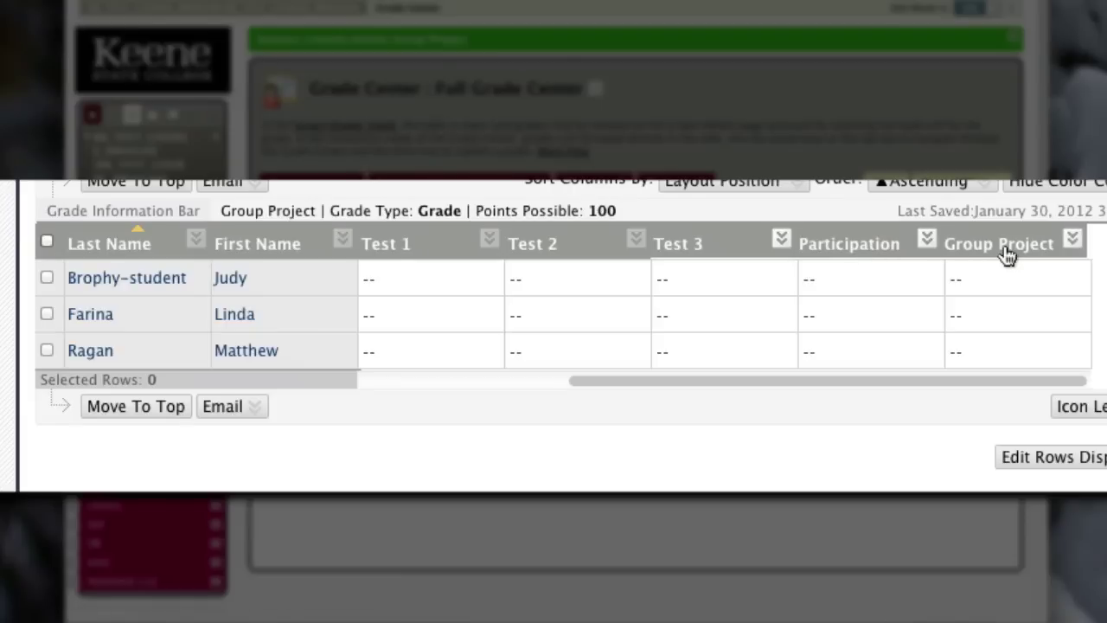
drag(995, 381, 729, 381)
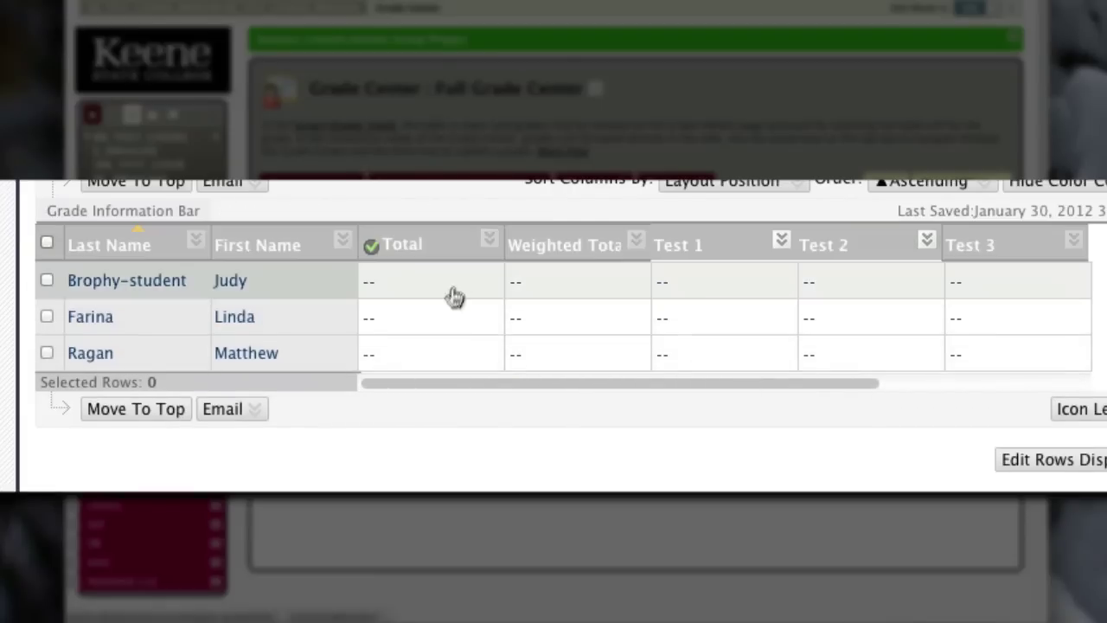
mouse_move(445, 252)
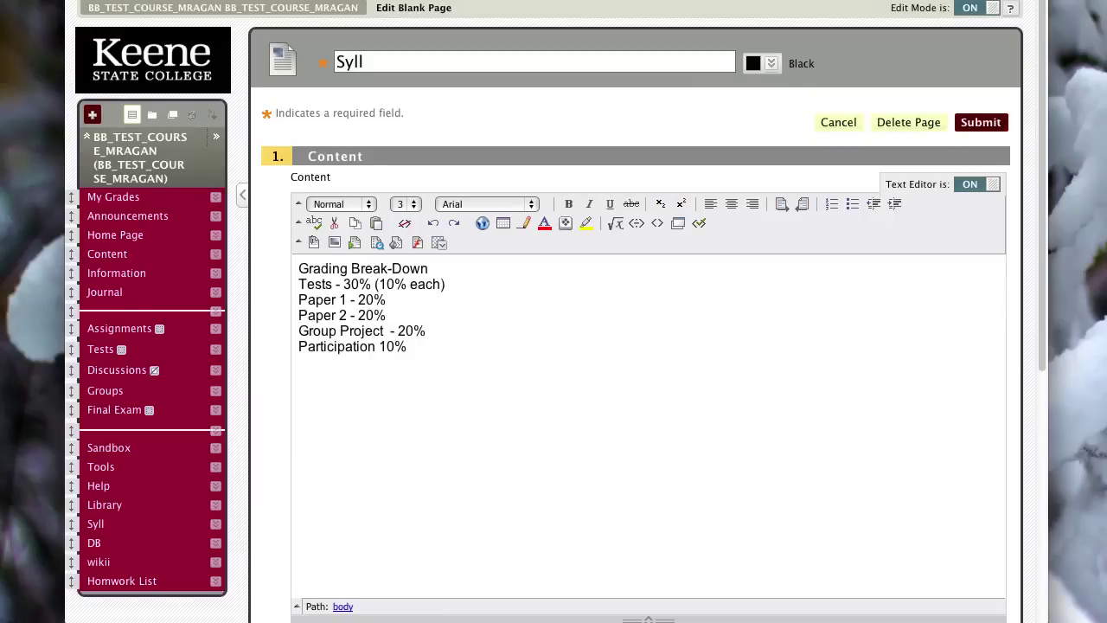
Step: Open the course's Assignments area and start a new assignment named Paper 1
scroll(136, 136, down, 5)
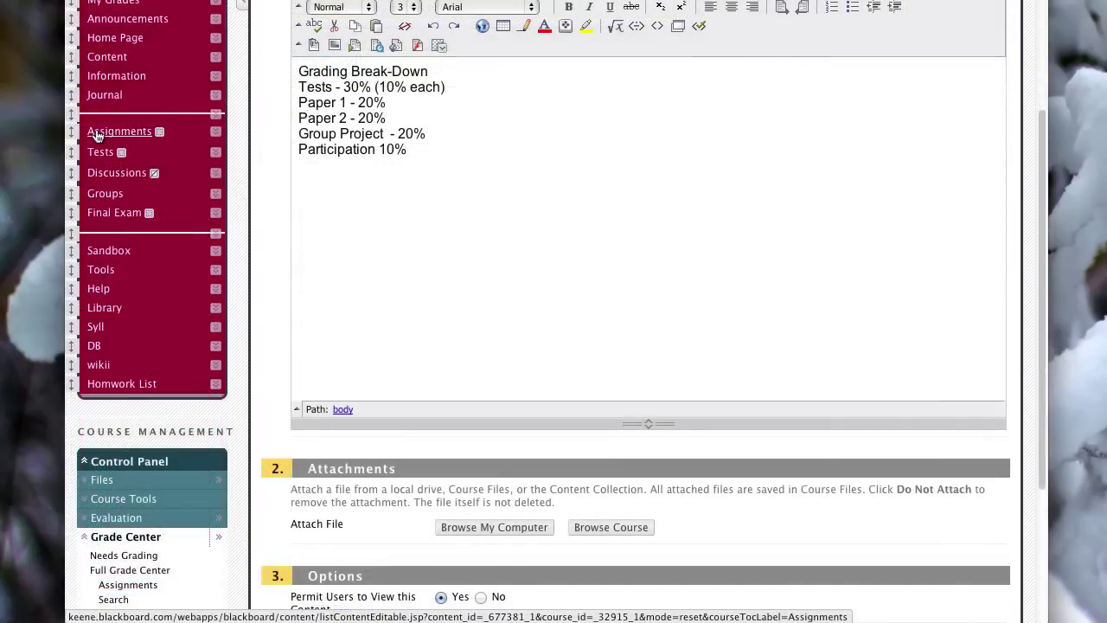
click(113, 134)
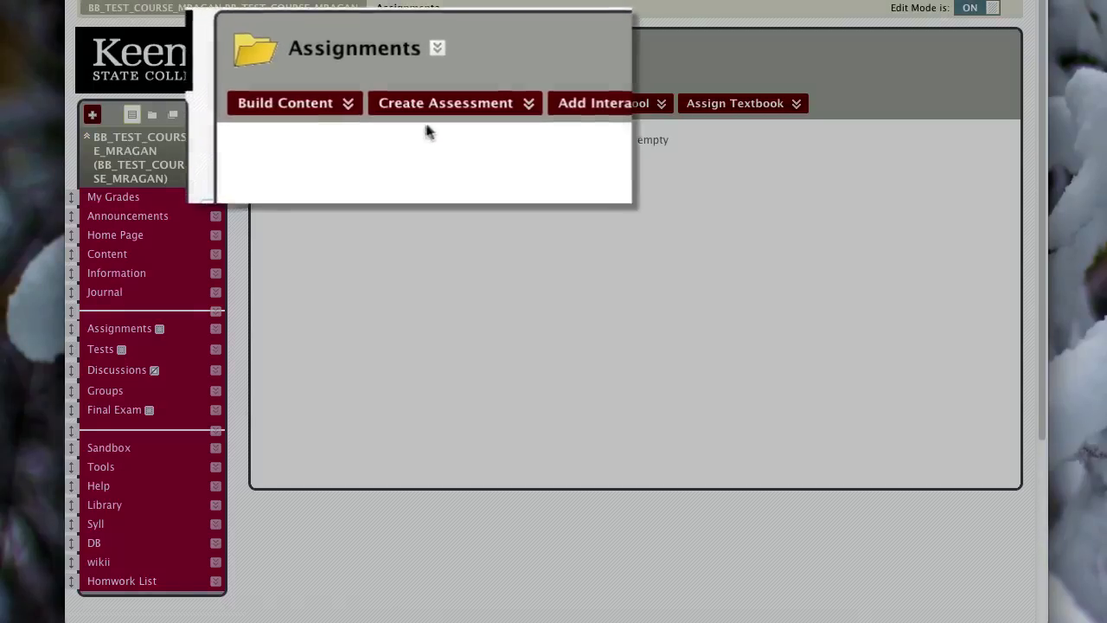
mouse_move(450, 117)
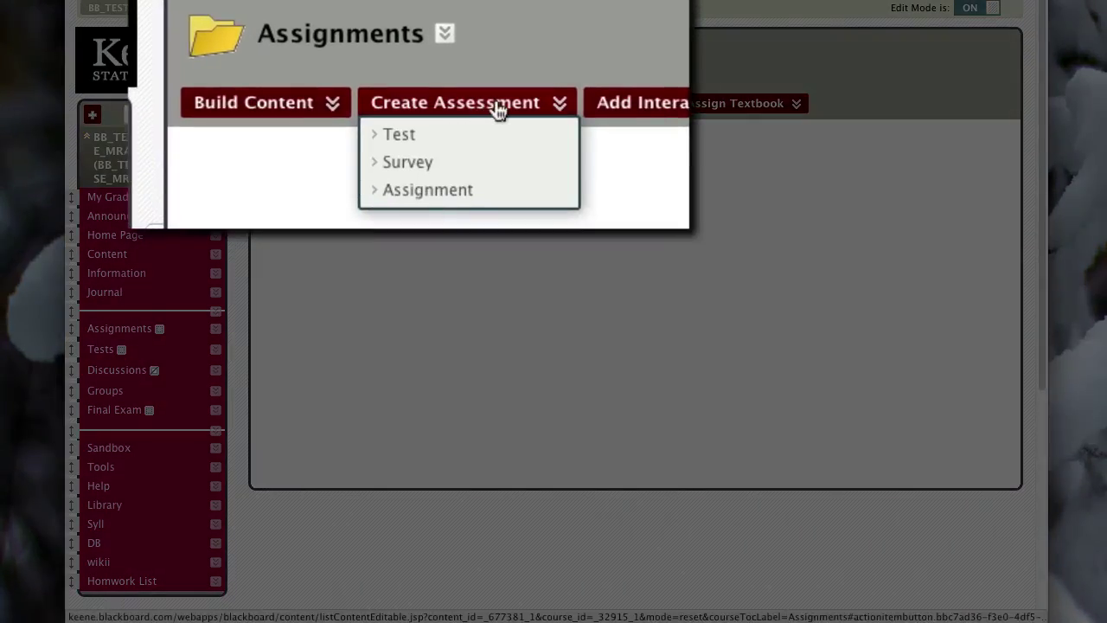
click(439, 191)
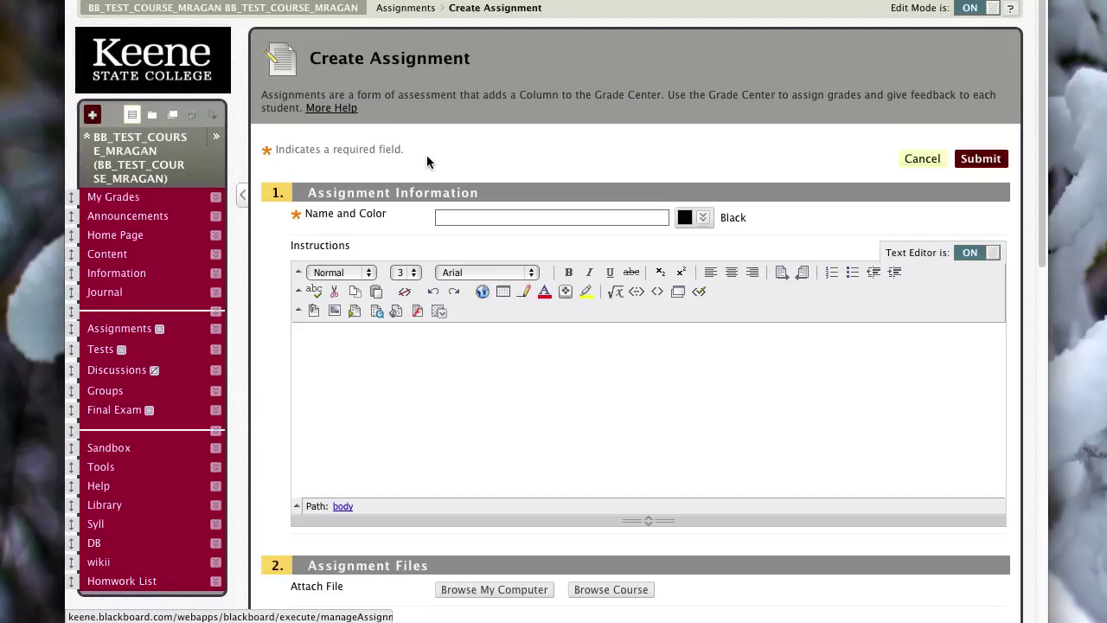
click(480, 217)
text(Paper 1)
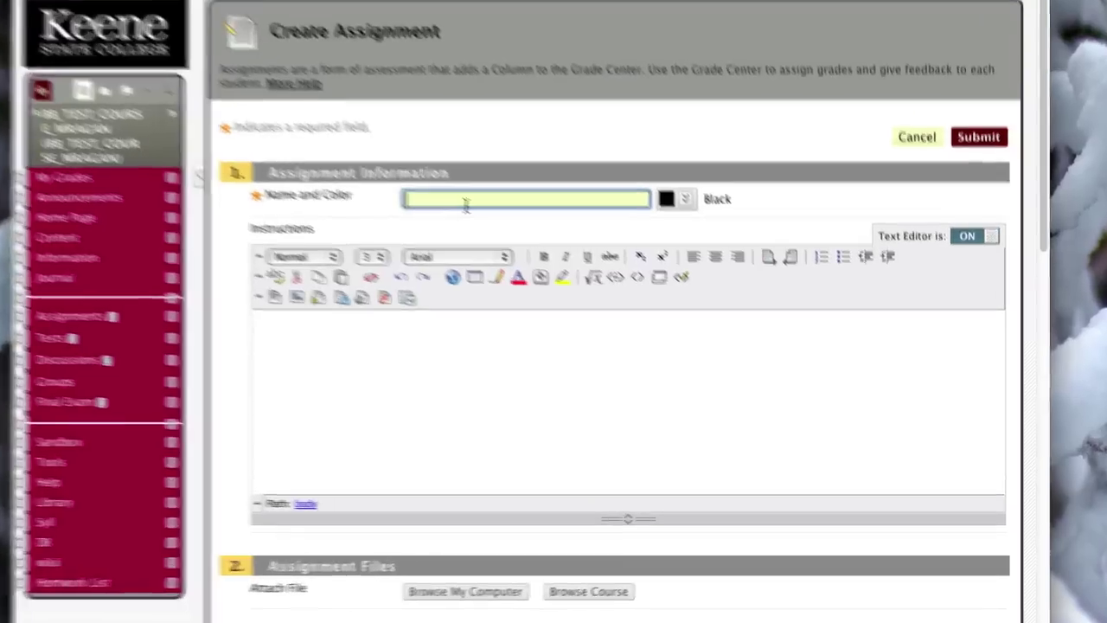
key(Down)
Step: Enter the Paper 1 instructions "Your description of the assignment goes here" with the spelling of "description" corrected
click(277, 363)
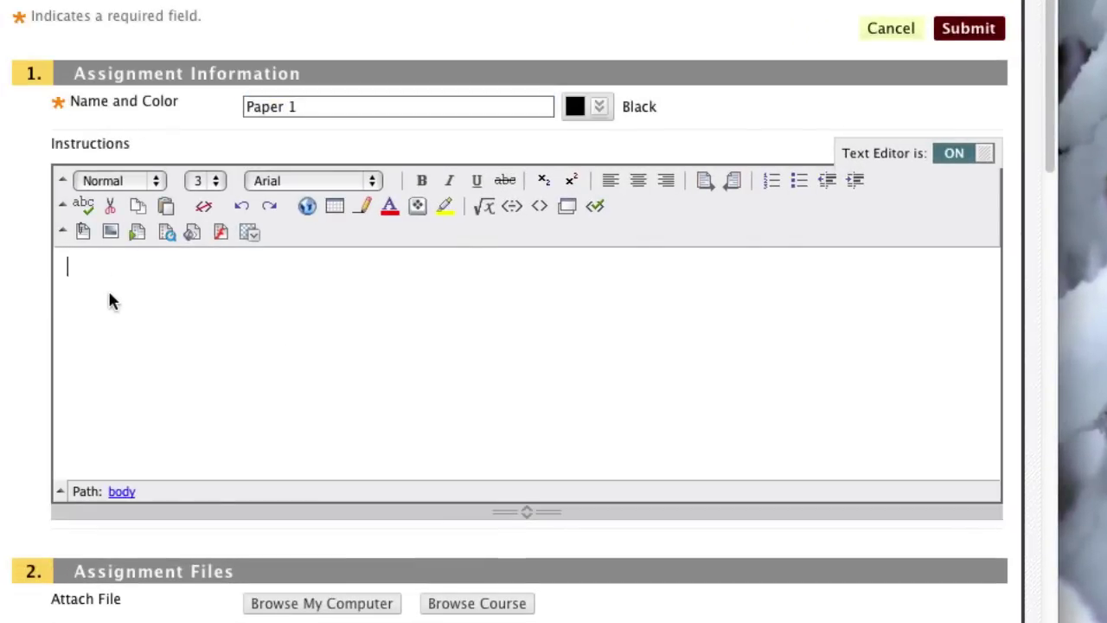
text(Your descritipti)
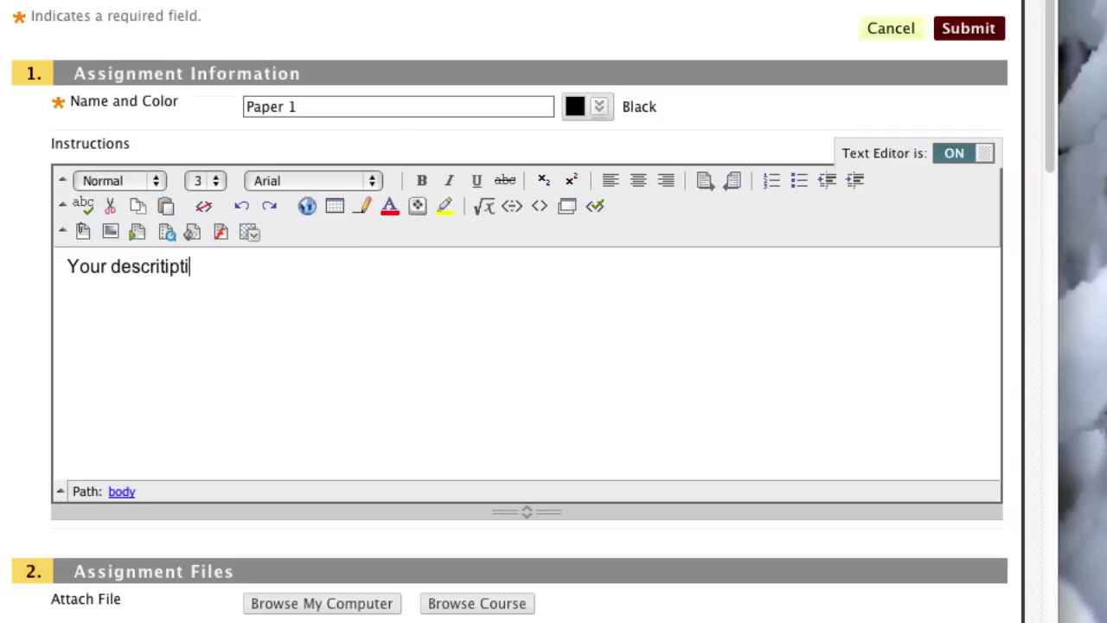
text(on of the assignment goes here)
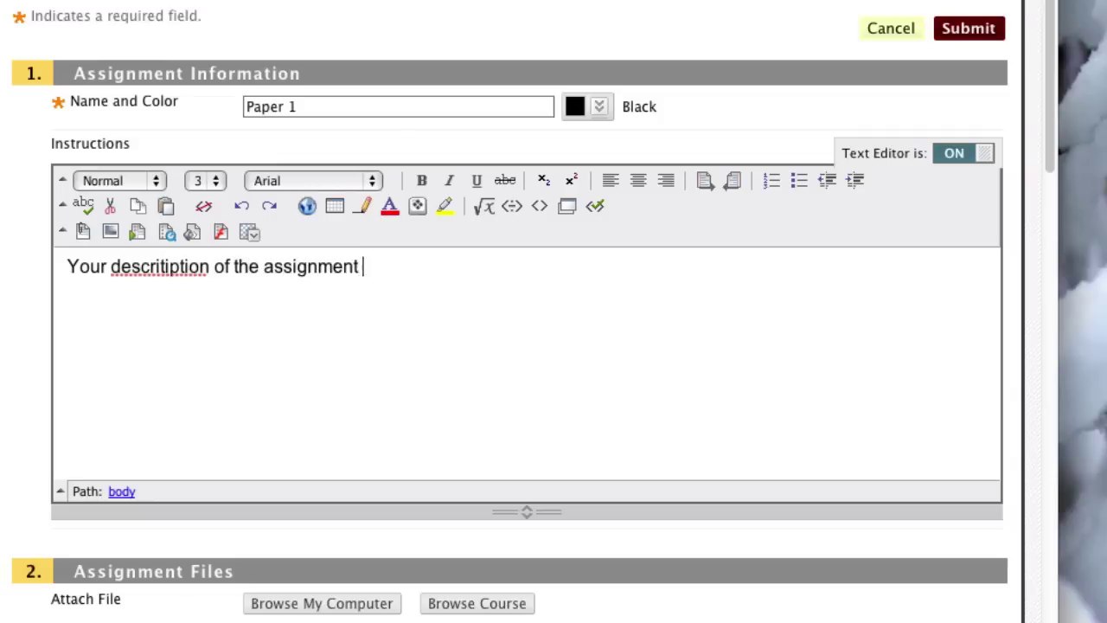
right_click(173, 265)
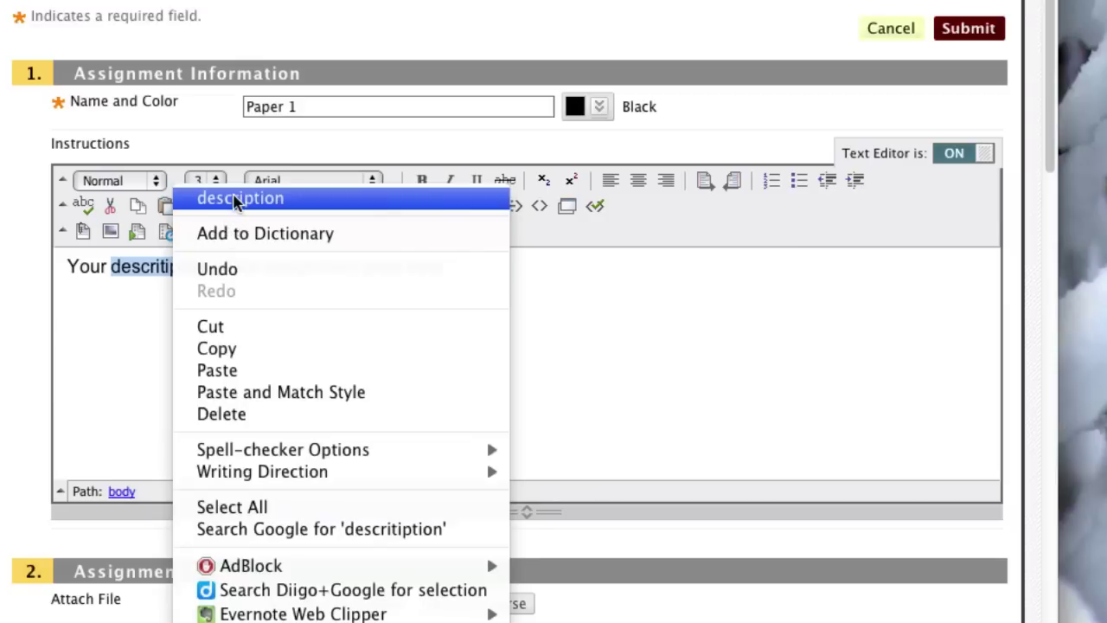
click(234, 199)
Step: Set the points possible for the Paper 1 assignment to 100
scroll(401, 283, down, 3)
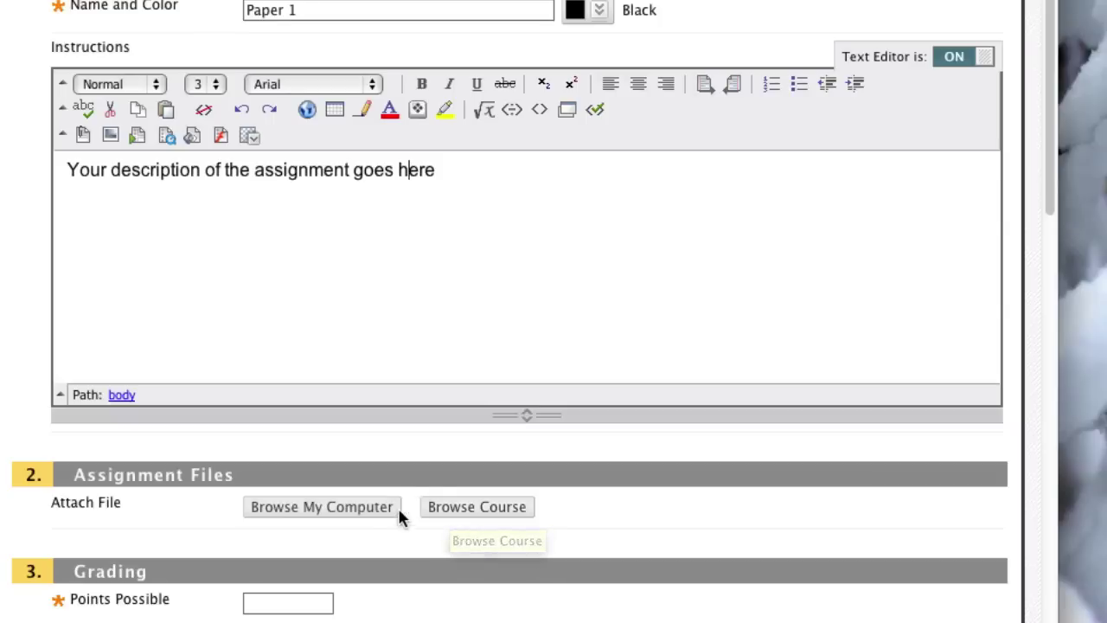
click(274, 603)
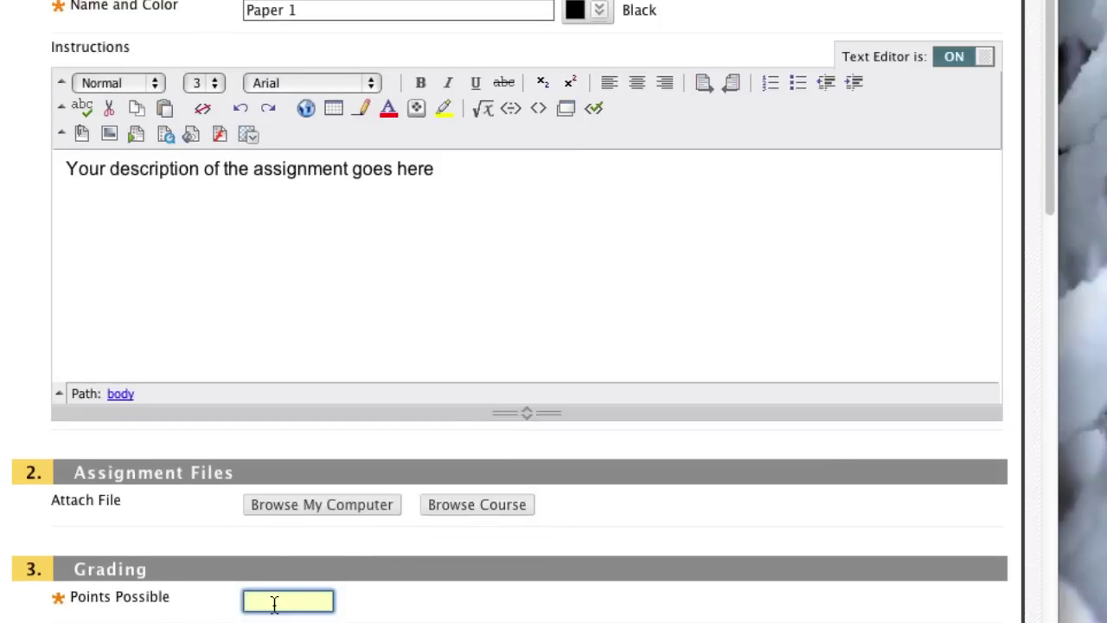
text(100)
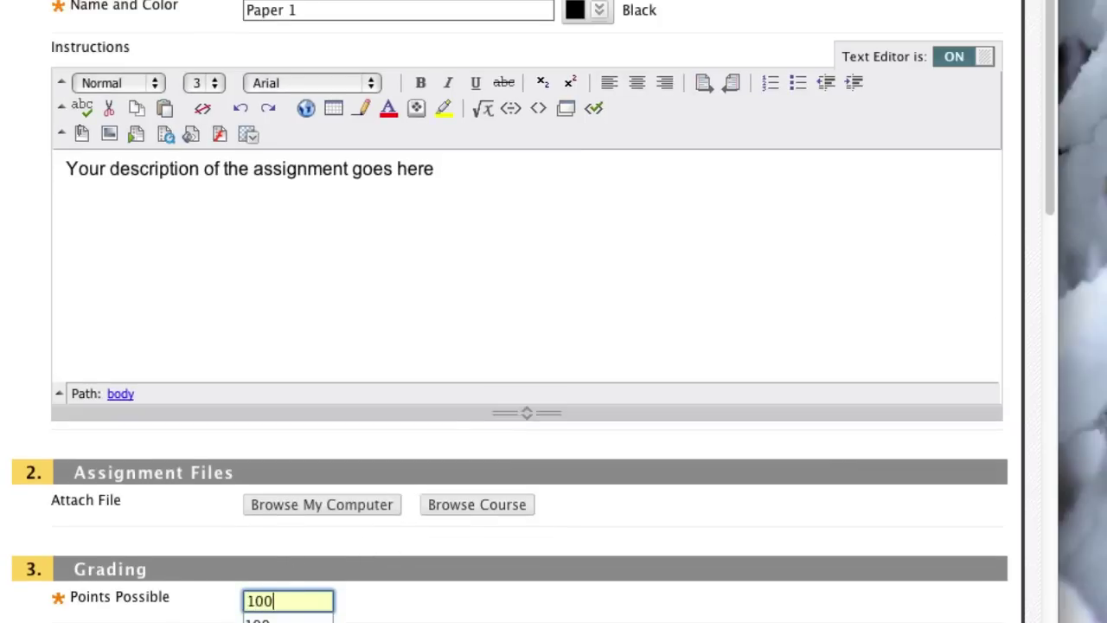
click(374, 606)
scroll(244, 301, up, 2)
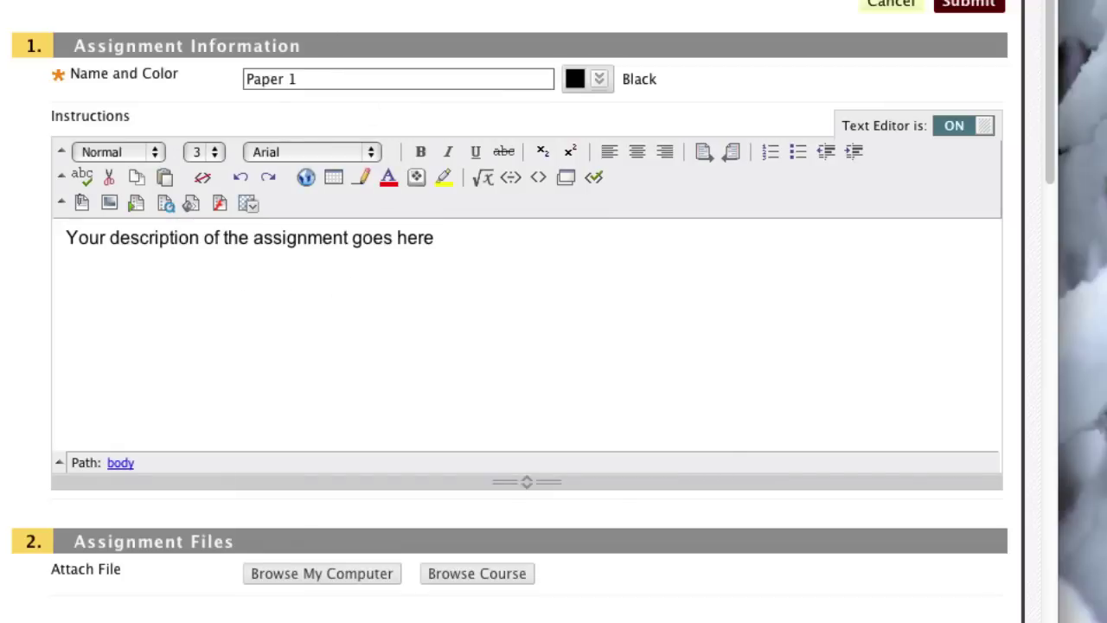
Step: Review Paper 1's availability, attempts, due date and recipient options, keep a single attempt for all students individually, and submit the assignment
scroll(435, 238, down, 10)
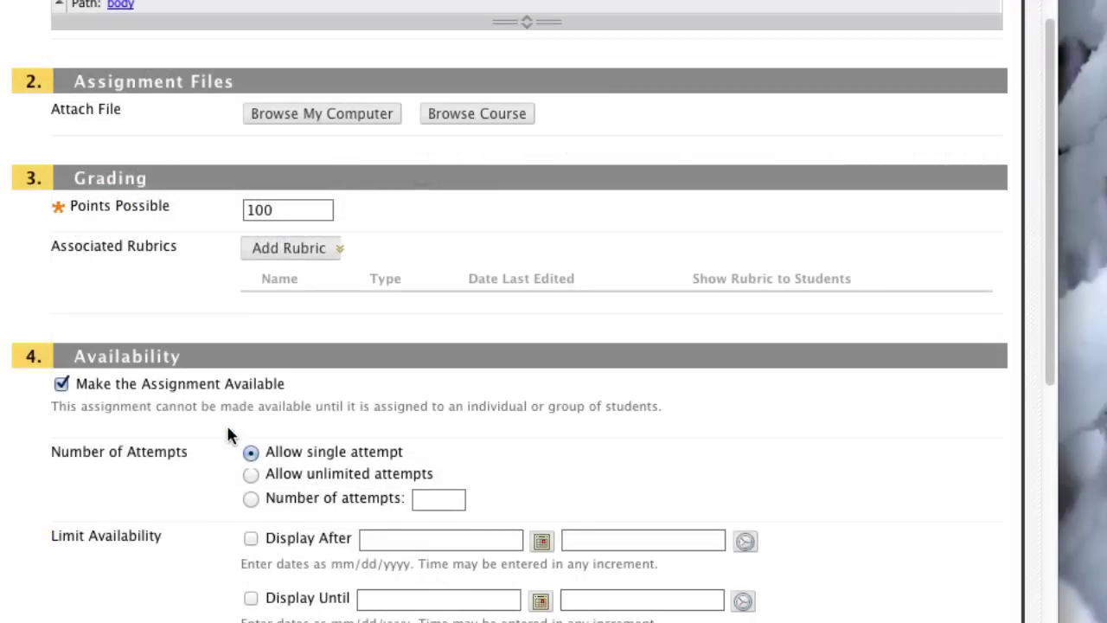
scroll(227, 433, down, 4)
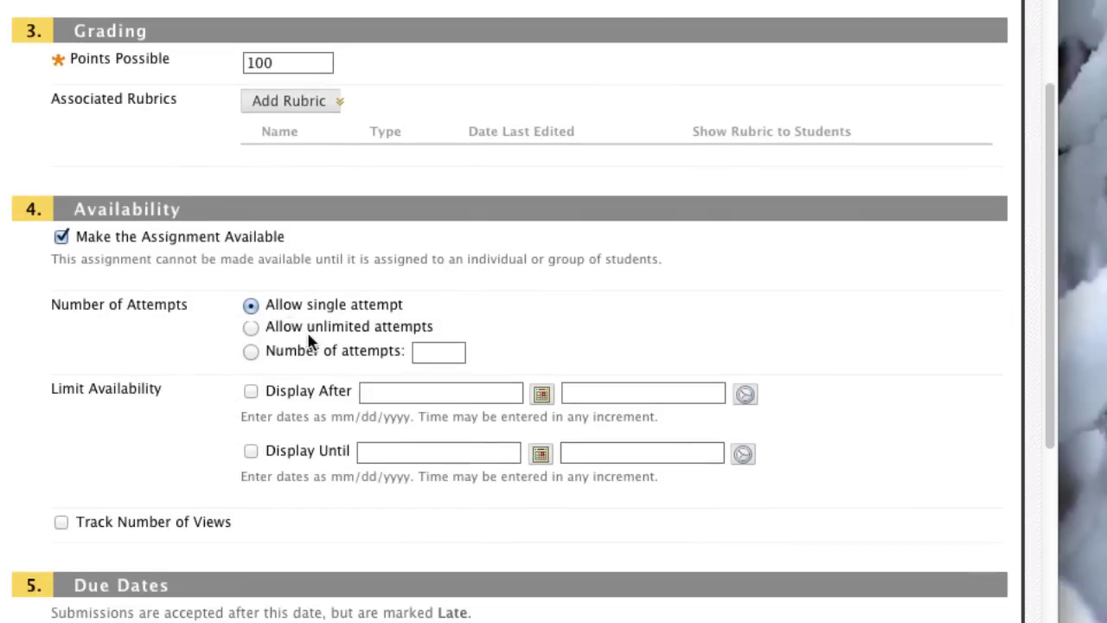
scroll(313, 343, down, 2)
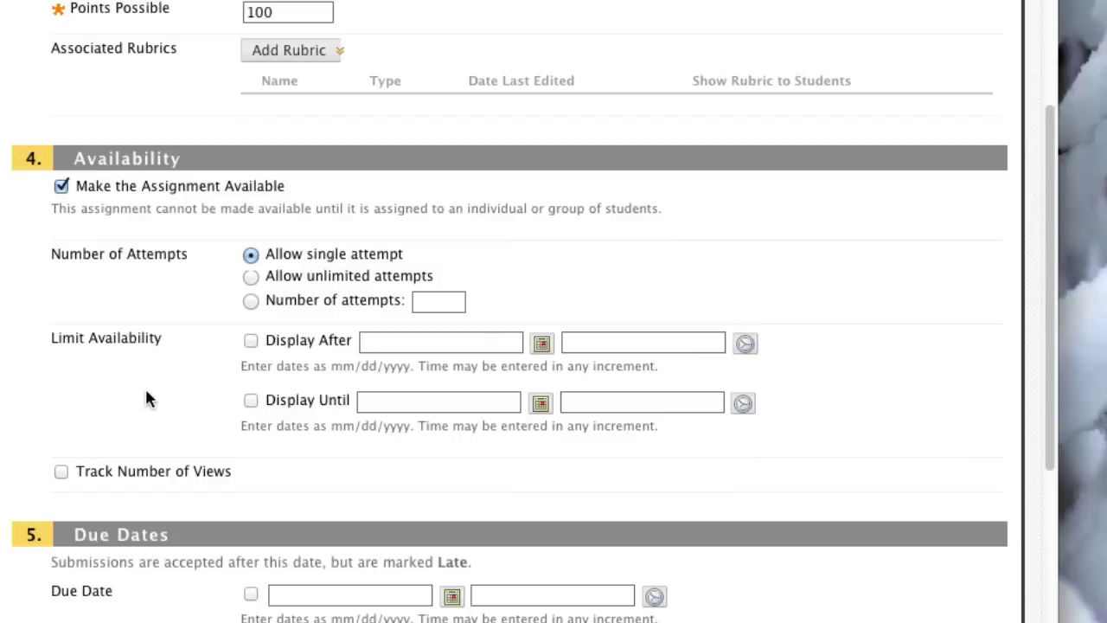
scroll(147, 398, down, 5)
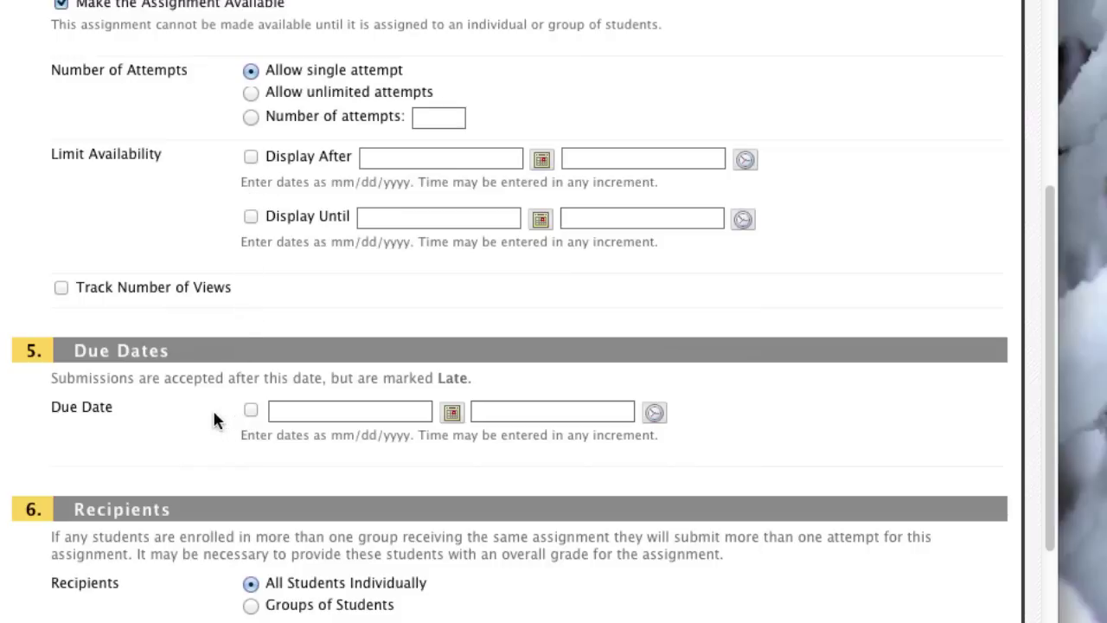
scroll(216, 406, down, 6)
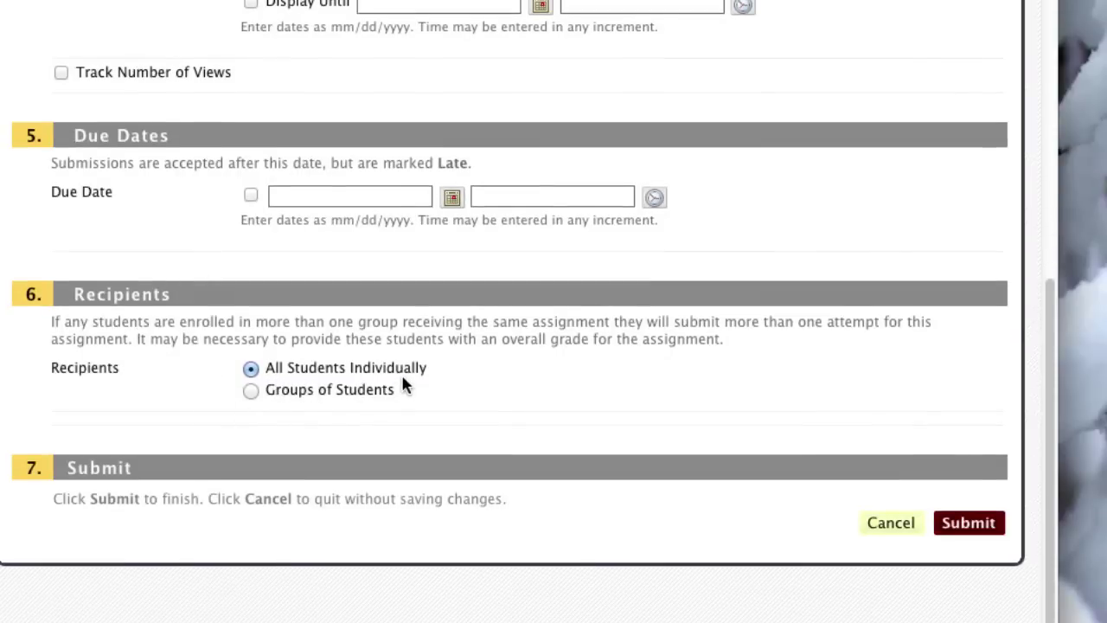
click(960, 524)
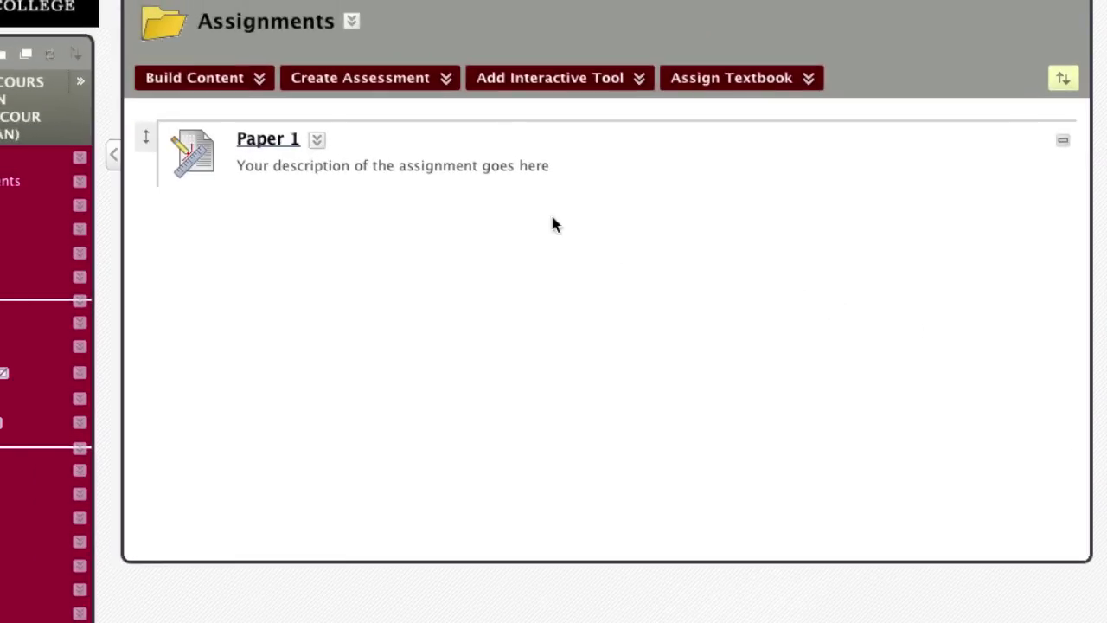
Step: Start a second assignment named Paper 2 with the instructions "Your description of the assignment goes here."
click(359, 77)
click(344, 150)
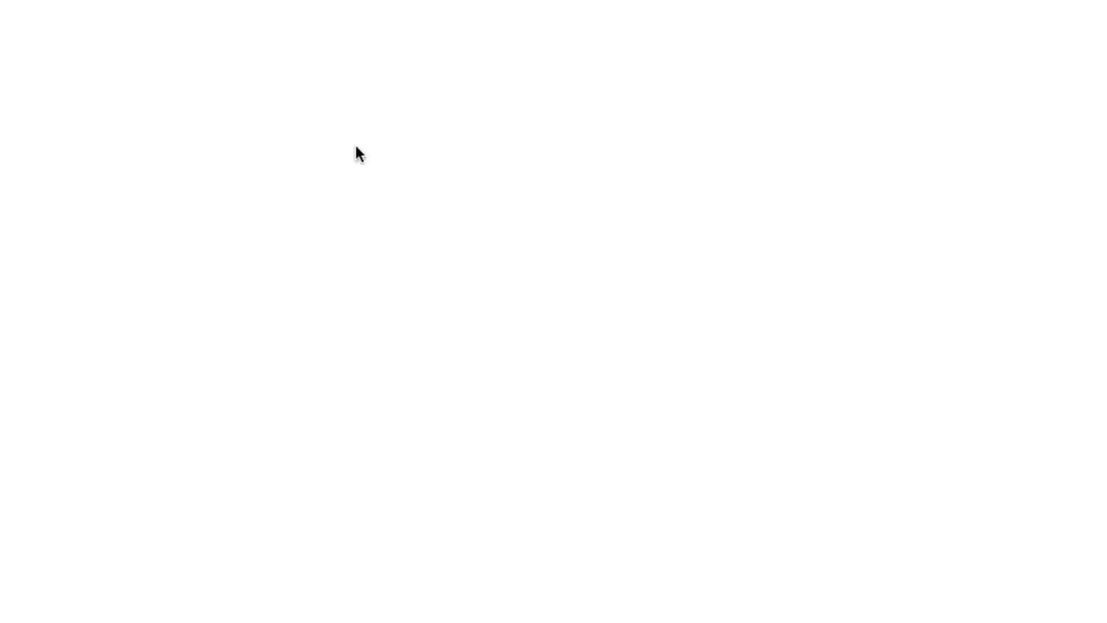
click(385, 177)
text(Paper 2)
click(349, 346)
text(Youre)
key(BackSpace)
text(description of the assignment goes here)
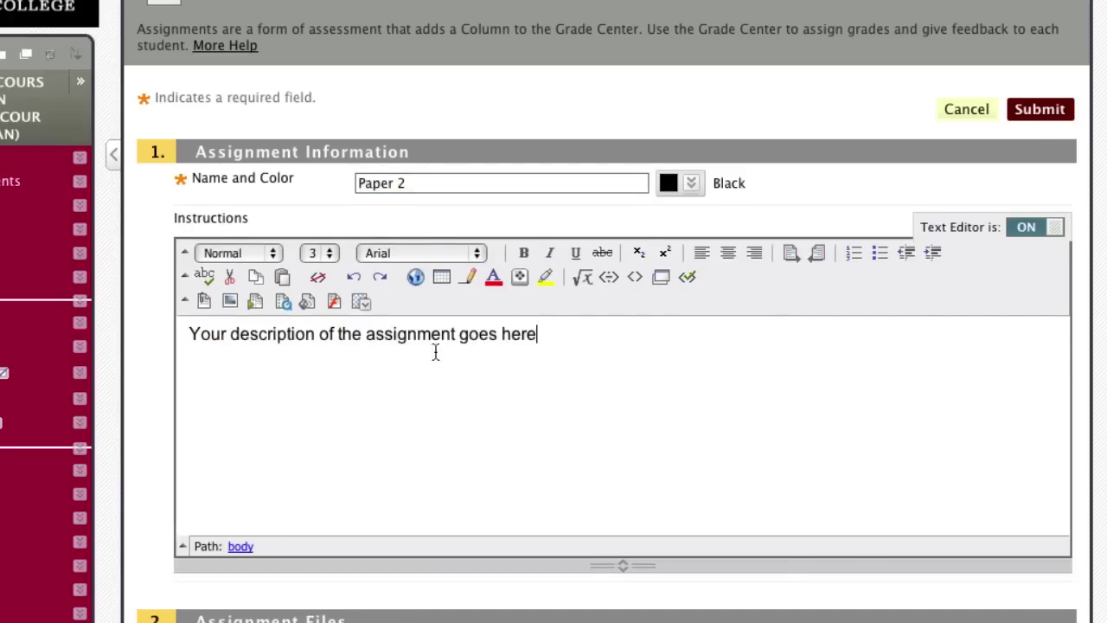
Step: Fill in the points possible for Paper 2 and submit the assignment
scroll(436, 351, down, 5)
click(397, 606)
text(1)
scroll(558, 604, down, 10)
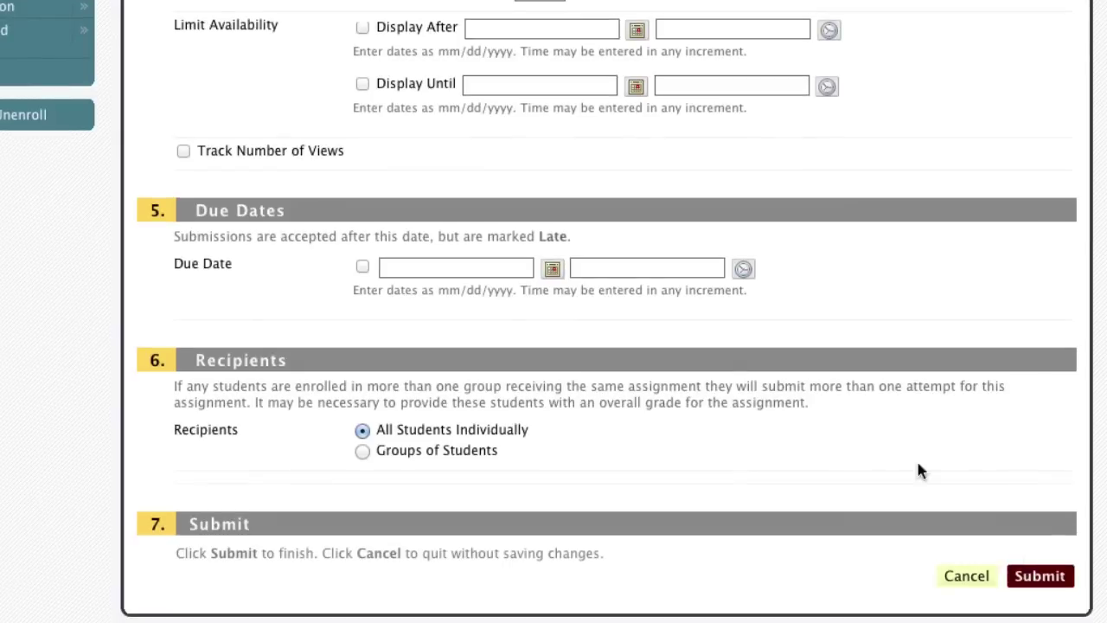
click(1038, 576)
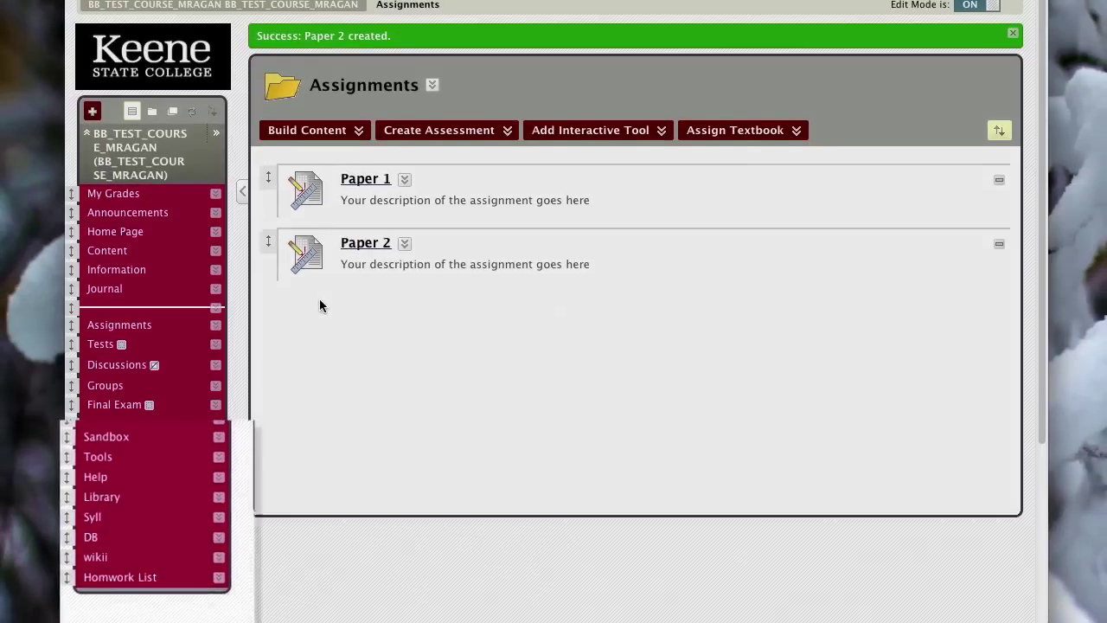
Step: Return to the Full Grade Center and check the table for the Paper 1 and Paper 2 columns
scroll(294, 298, down, 3)
click(161, 593)
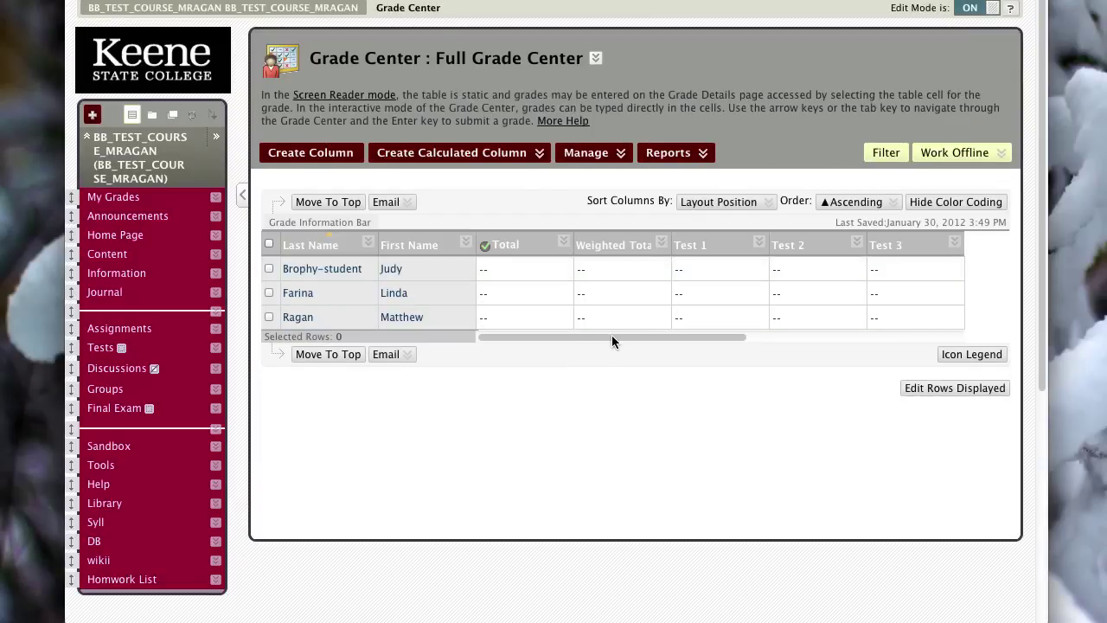
drag(550, 337, 810, 345)
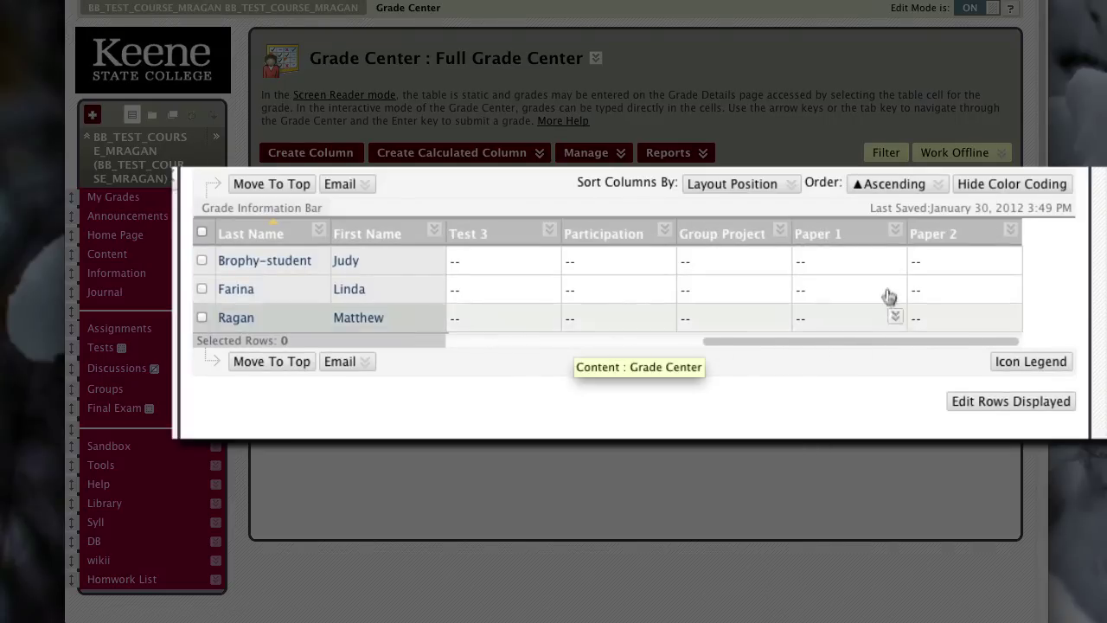
mouse_move(934, 238)
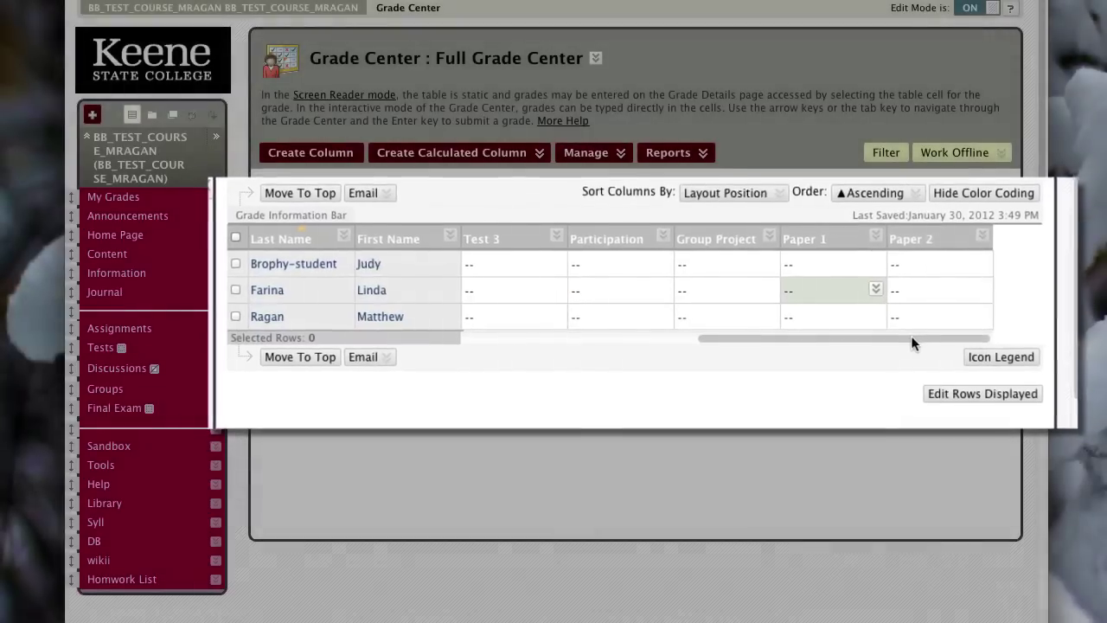
Step: Open the Column Organization page from the Full Grade Center's management options
drag(909, 336, 638, 353)
scroll(606, 292, right, 5)
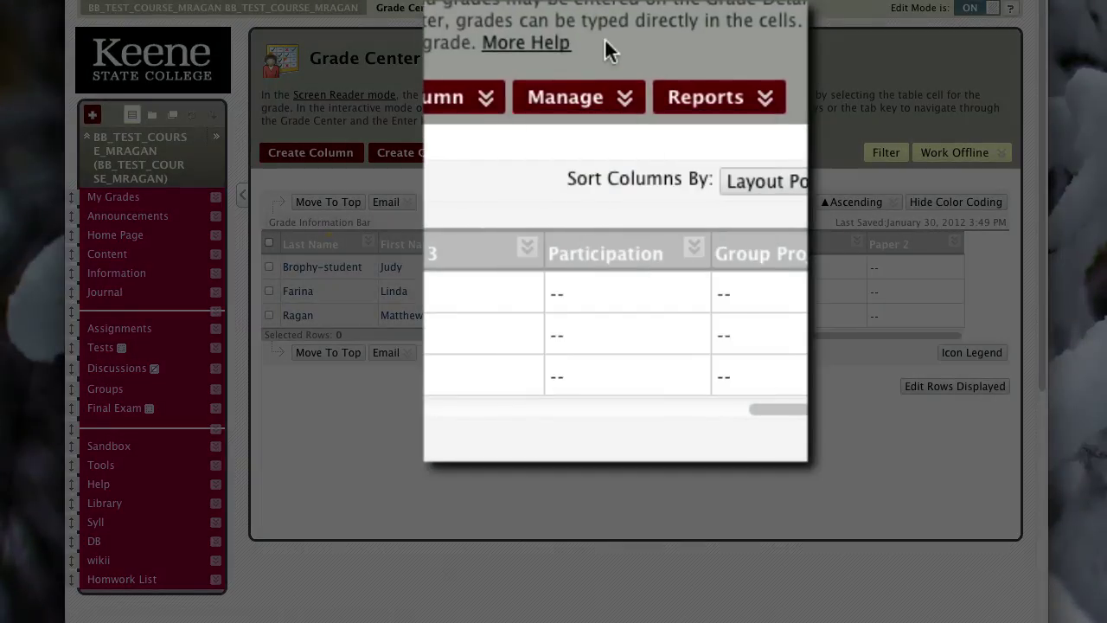
click(608, 100)
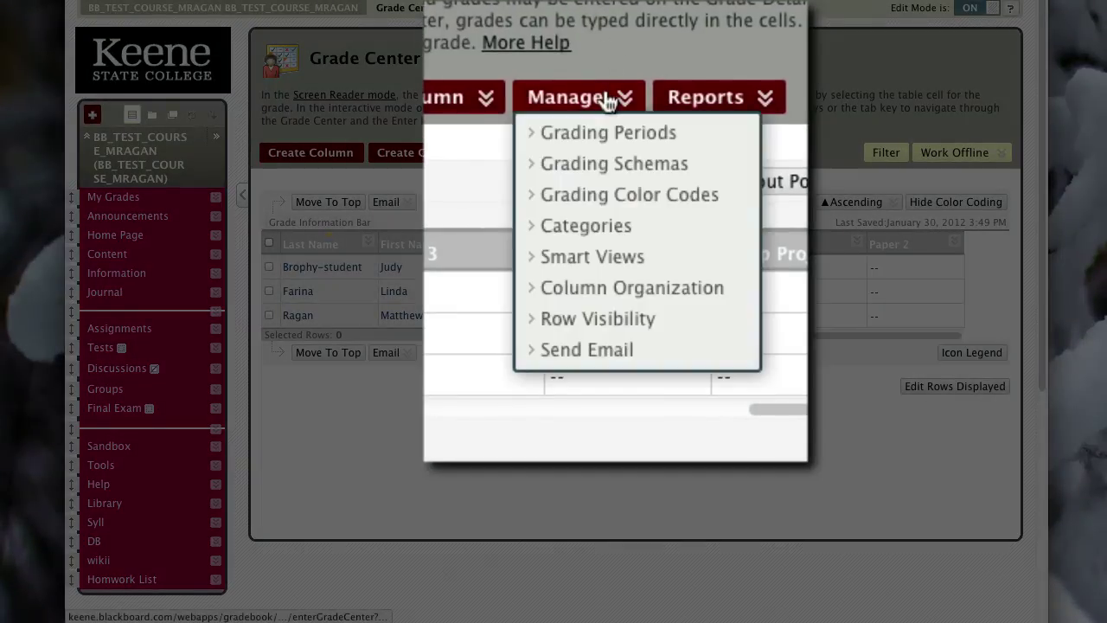
click(589, 290)
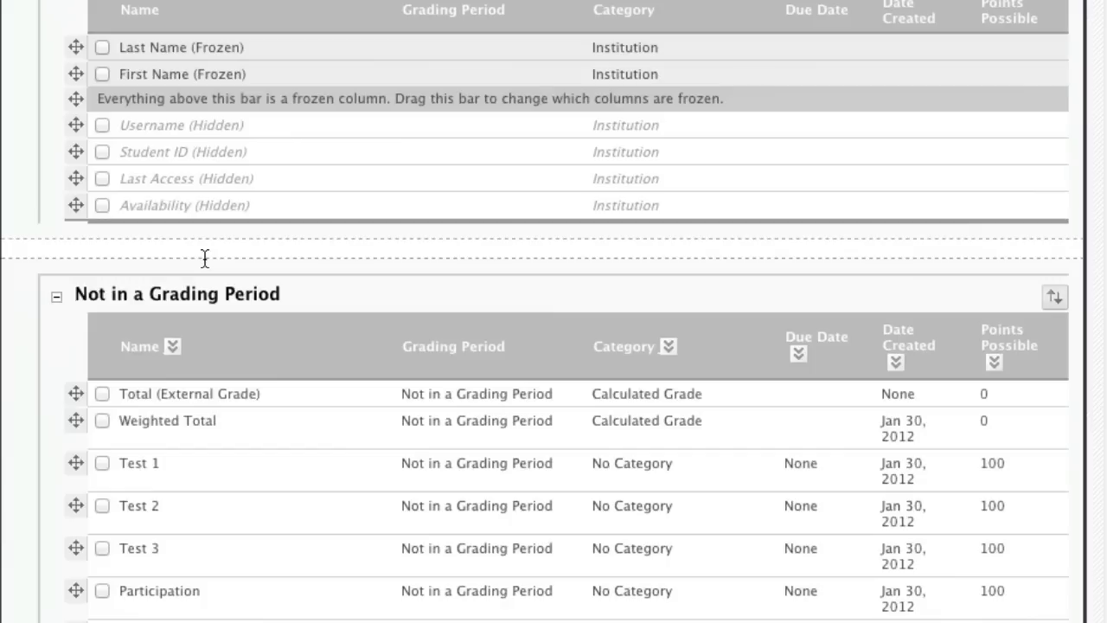
Step: Reorder the columns by moving Paper 1 before Test 1, Group Project after Test 1 and Paper 2 after Test 2, and submit the order
scroll(205, 258, down, 5)
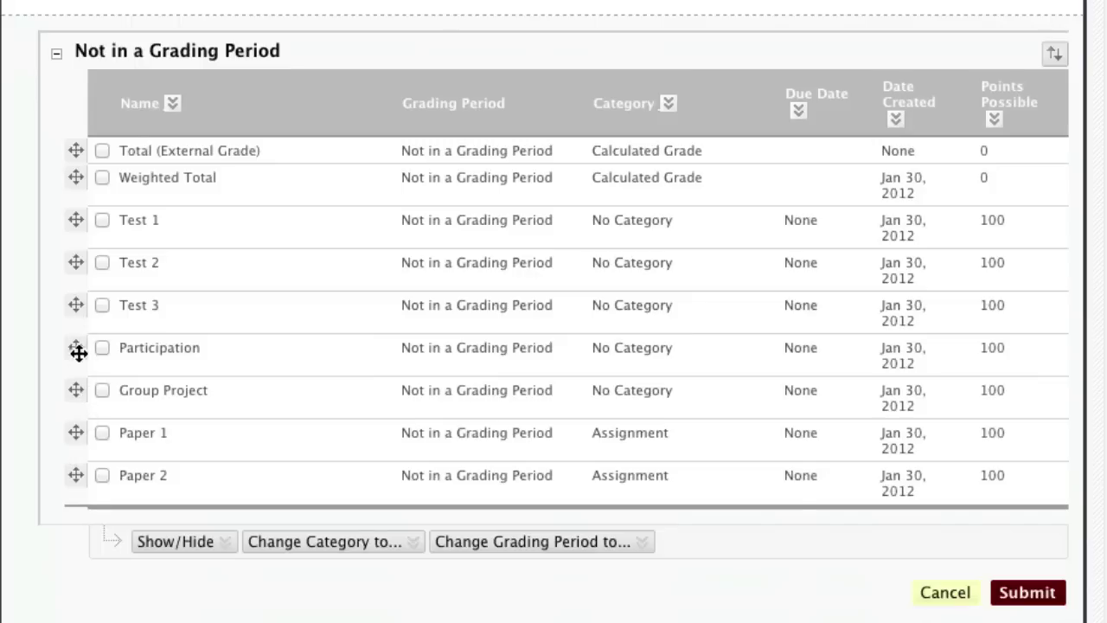
mouse_move(81, 435)
mouse_down()
mouse_move(86, 193)
mouse_move(109, 229)
mouse_move(104, 259)
mouse_up()
scroll(86, 193, up, 1)
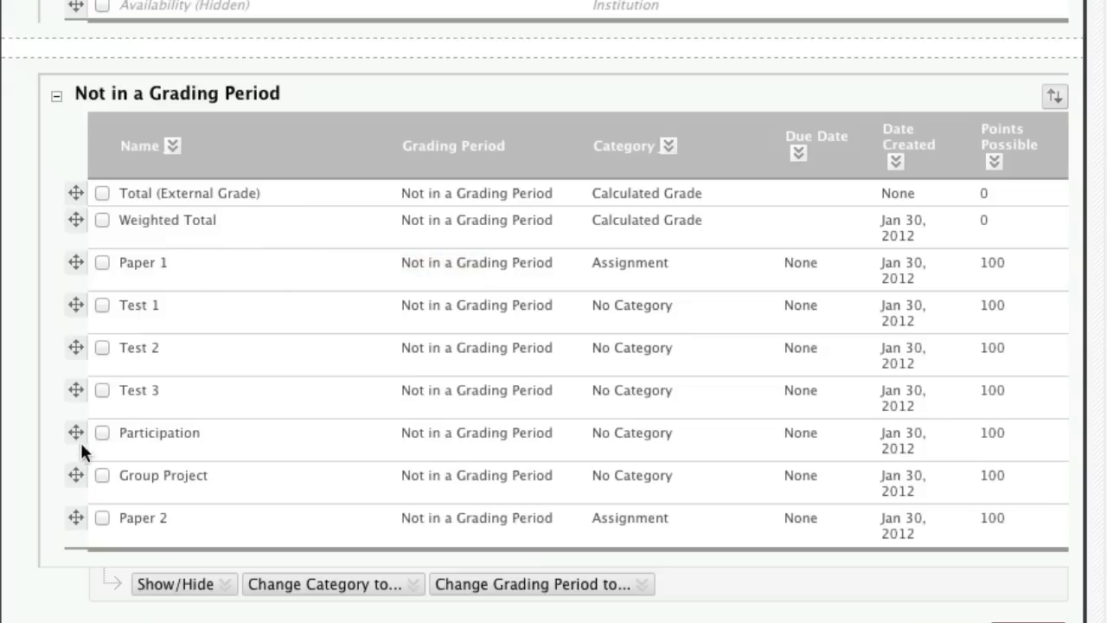
drag(73, 471, 73, 346)
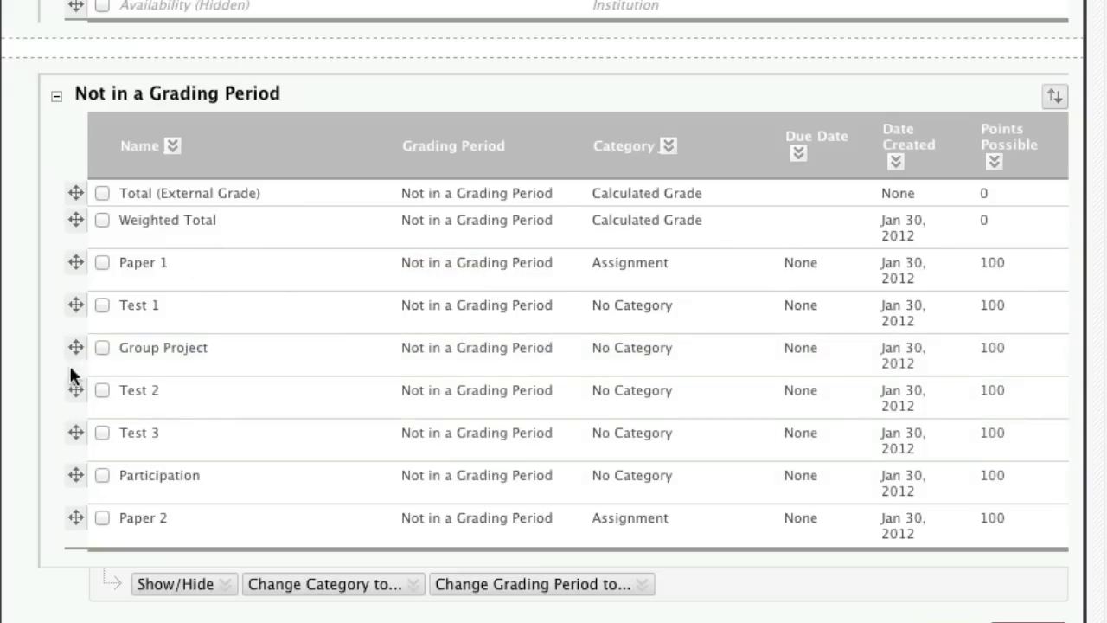
drag(75, 517, 71, 424)
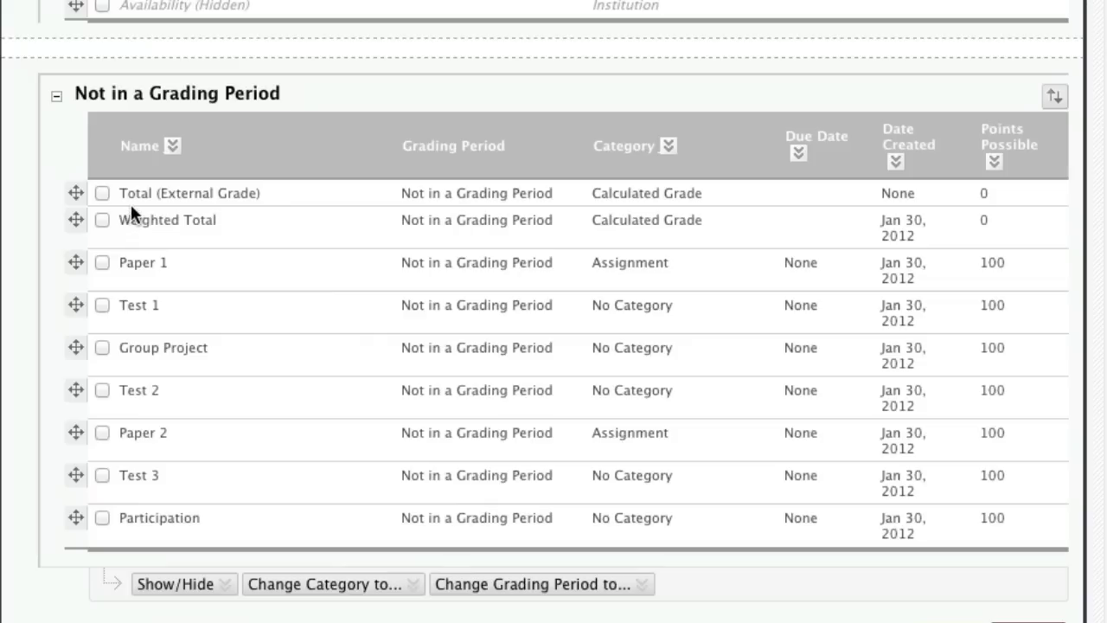
scroll(140, 194, down, 3)
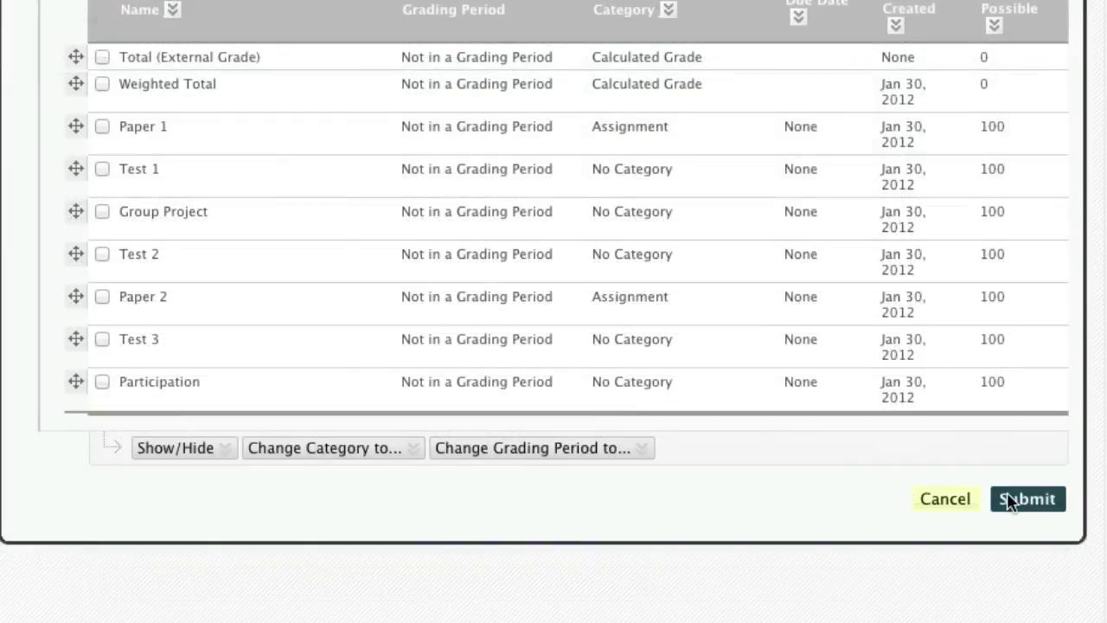
click(1010, 500)
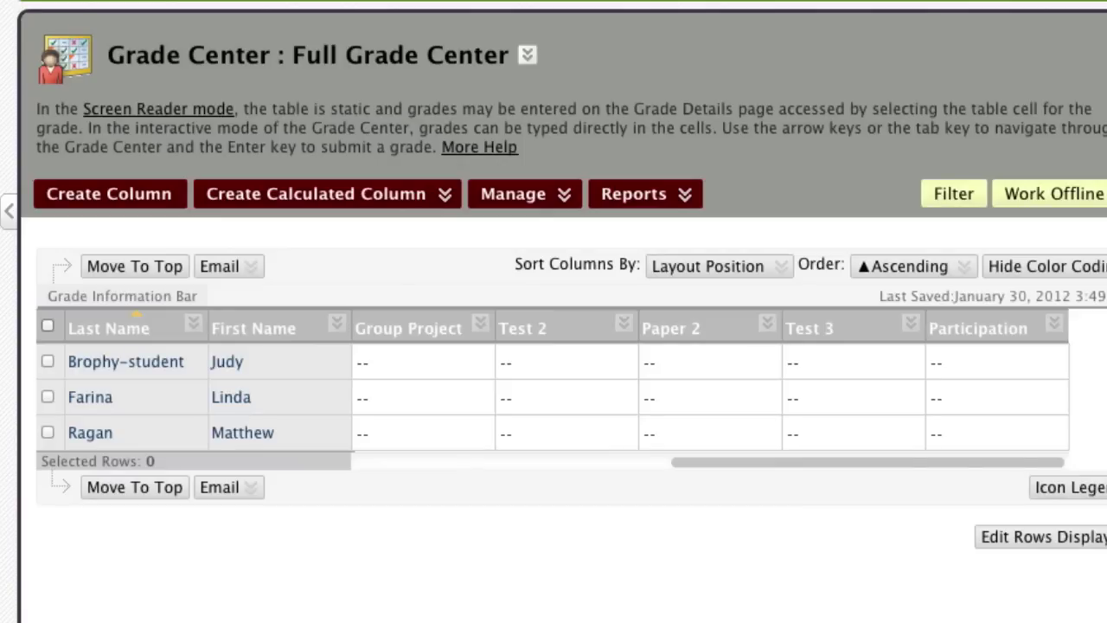
Step: Open the Weighted Total column's information for editing and enter the description "This is your final grade."
drag(847, 462, 534, 475)
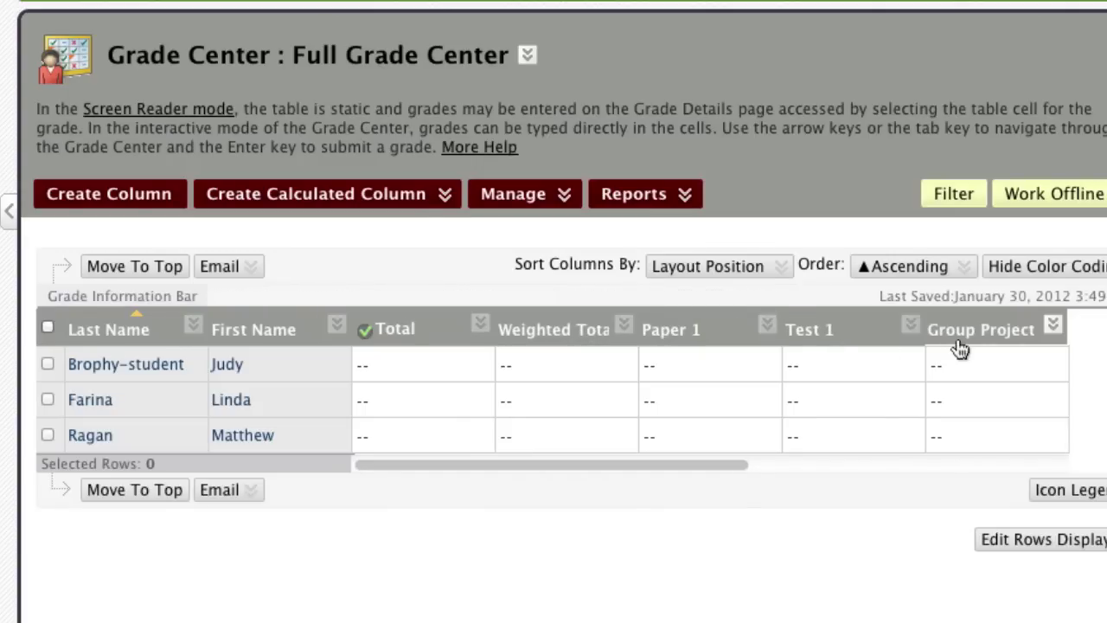
drag(725, 464, 885, 463)
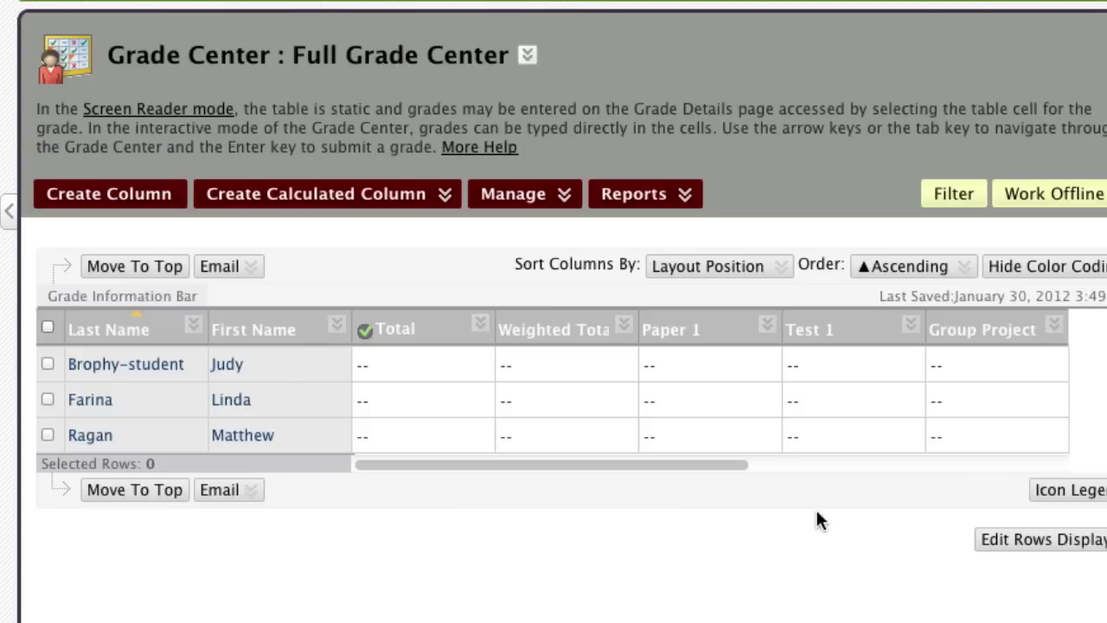
click(624, 324)
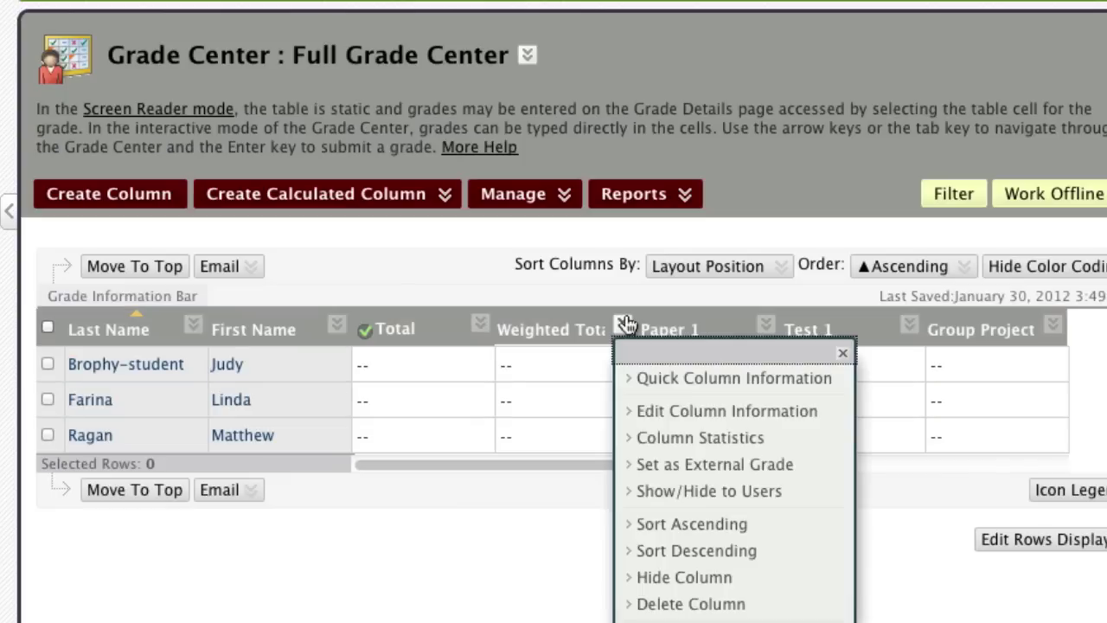
click(668, 412)
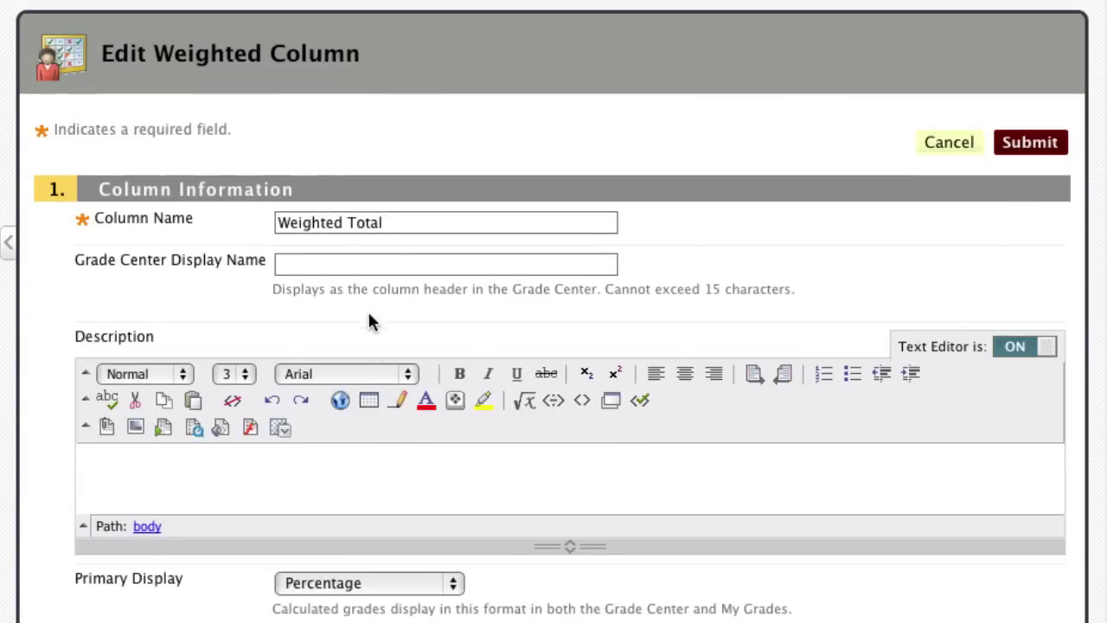
click(291, 456)
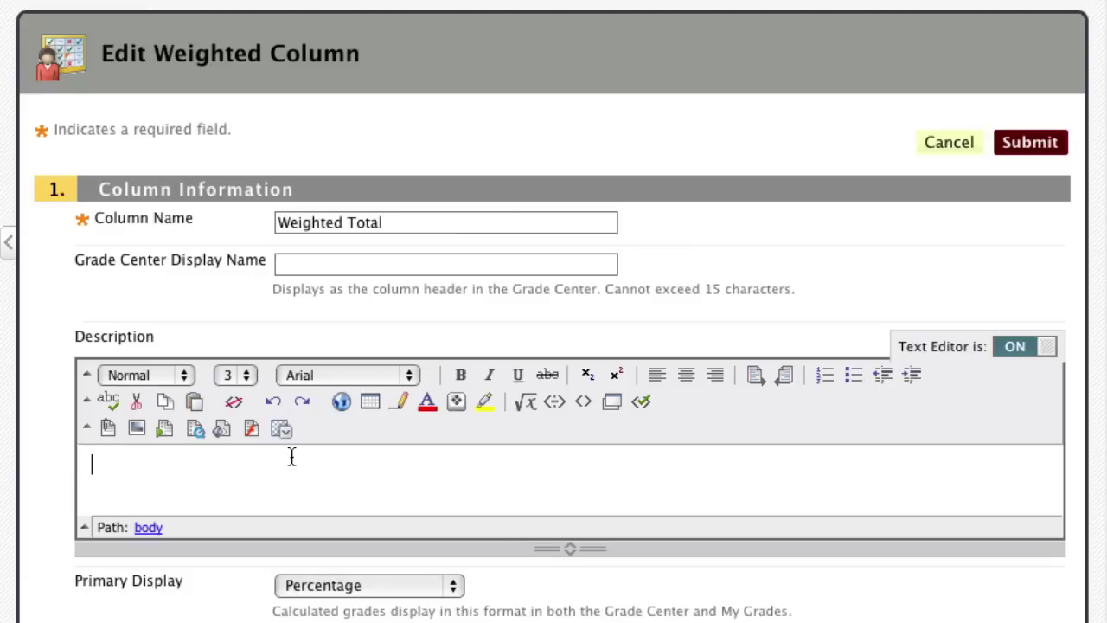
text(This is your final grade.)
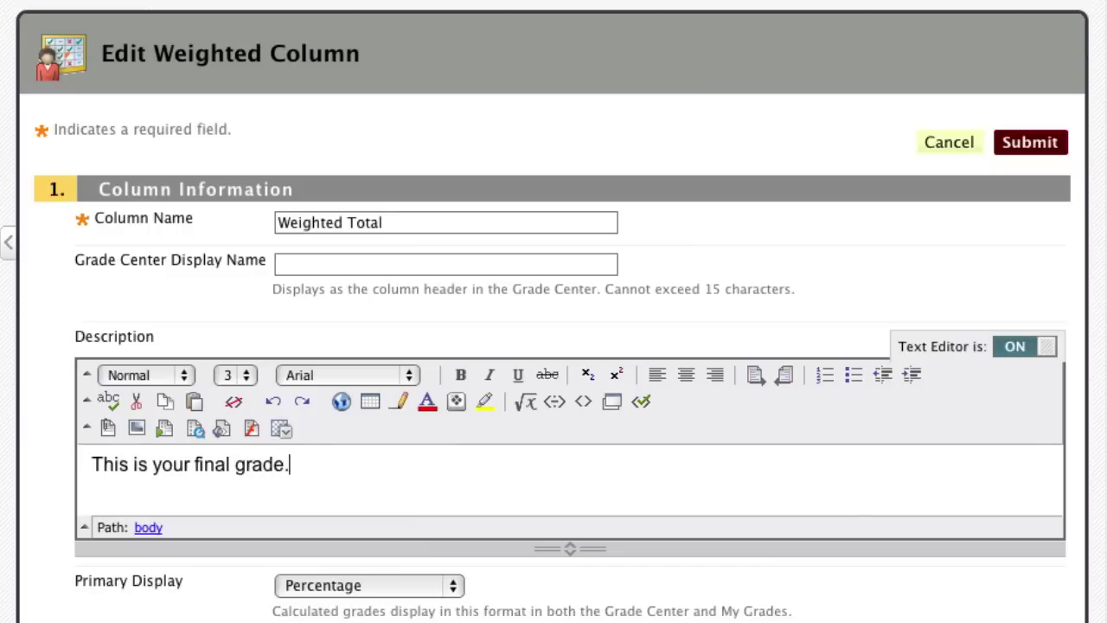
Step: Review the Weighted Total column's display settings and the columns and categories offered for the weighted grade
scroll(315, 502, down, 1)
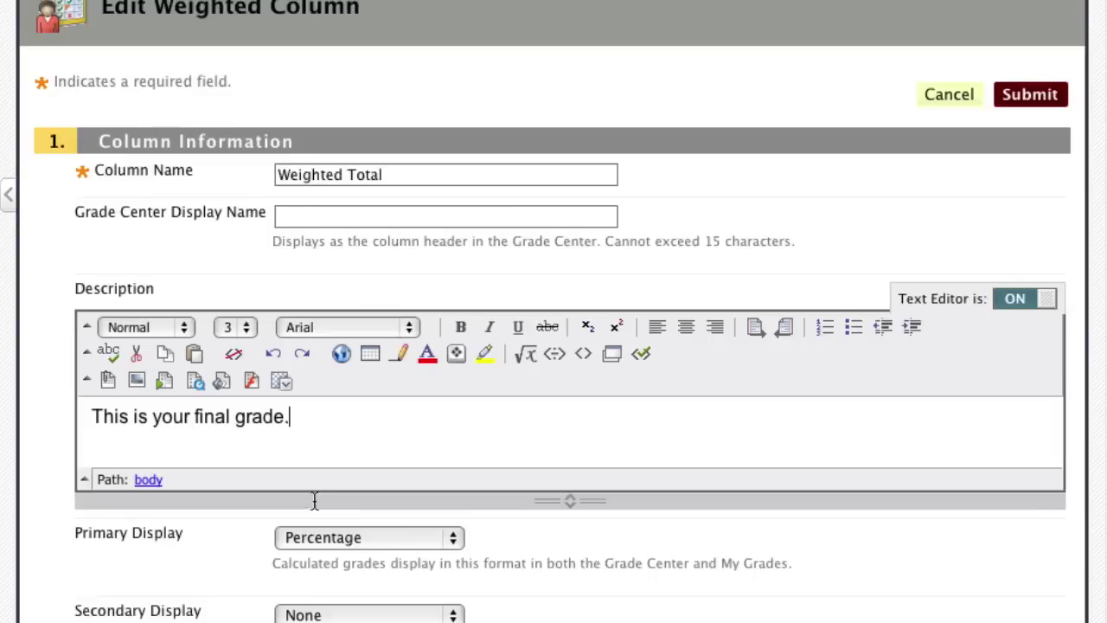
scroll(315, 501, down, 1)
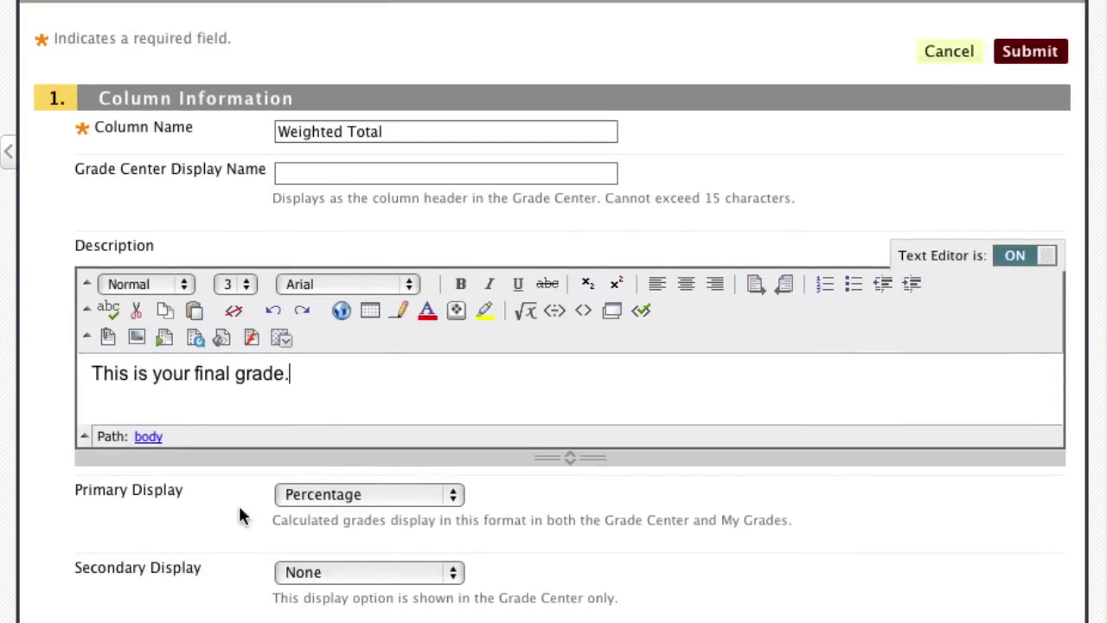
scroll(173, 566, down, 4)
scroll(173, 527, down, 10)
scroll(255, 373, down, 2)
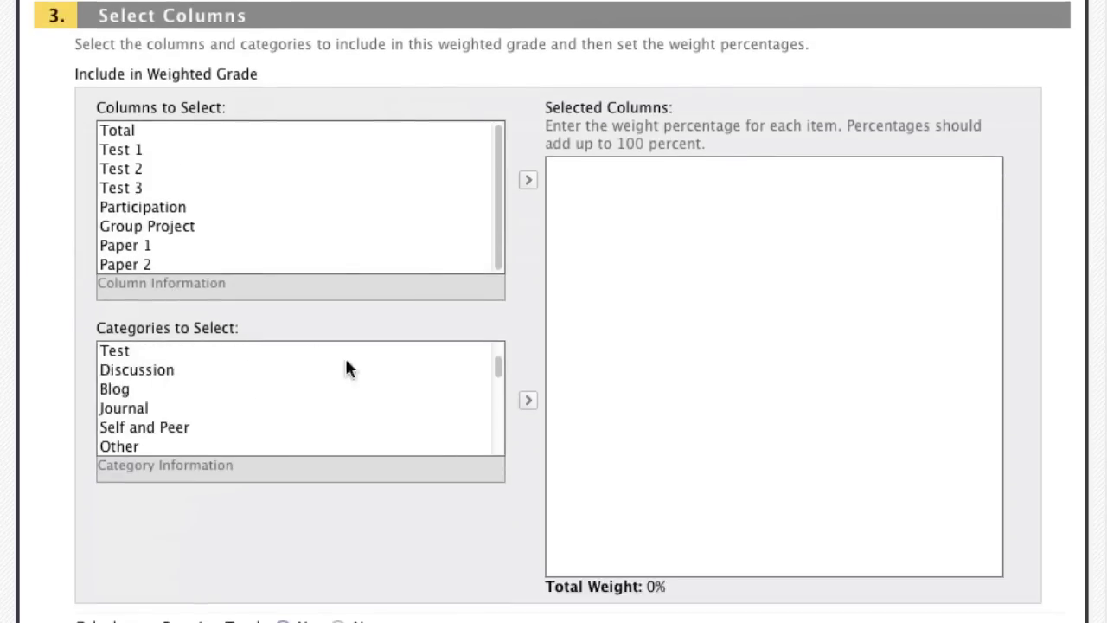
scroll(363, 389, down, 3)
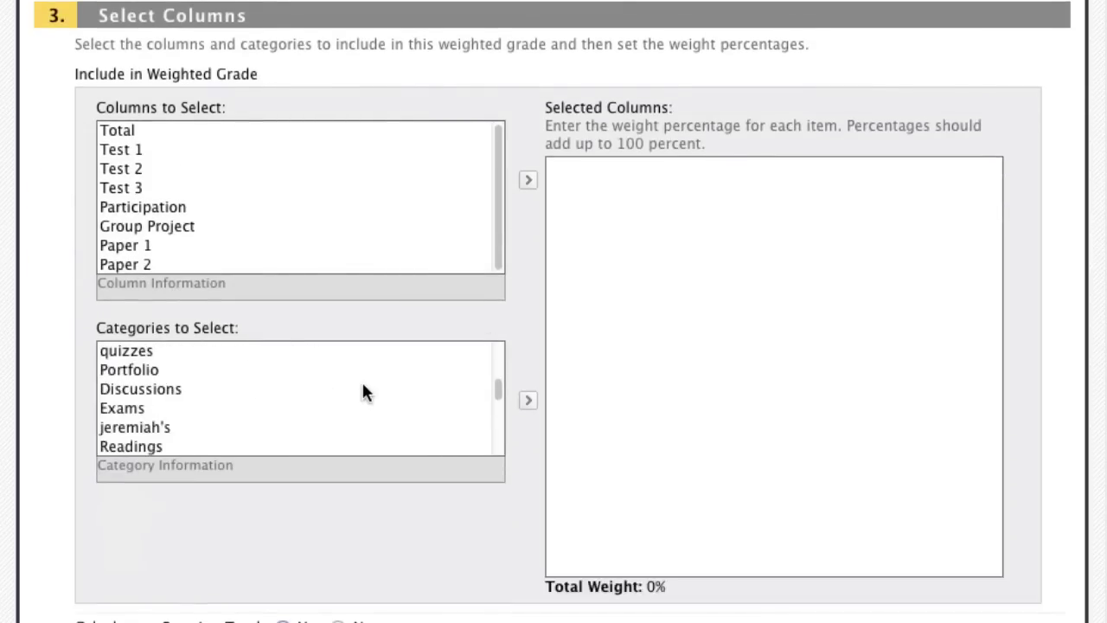
scroll(364, 390, up, 5)
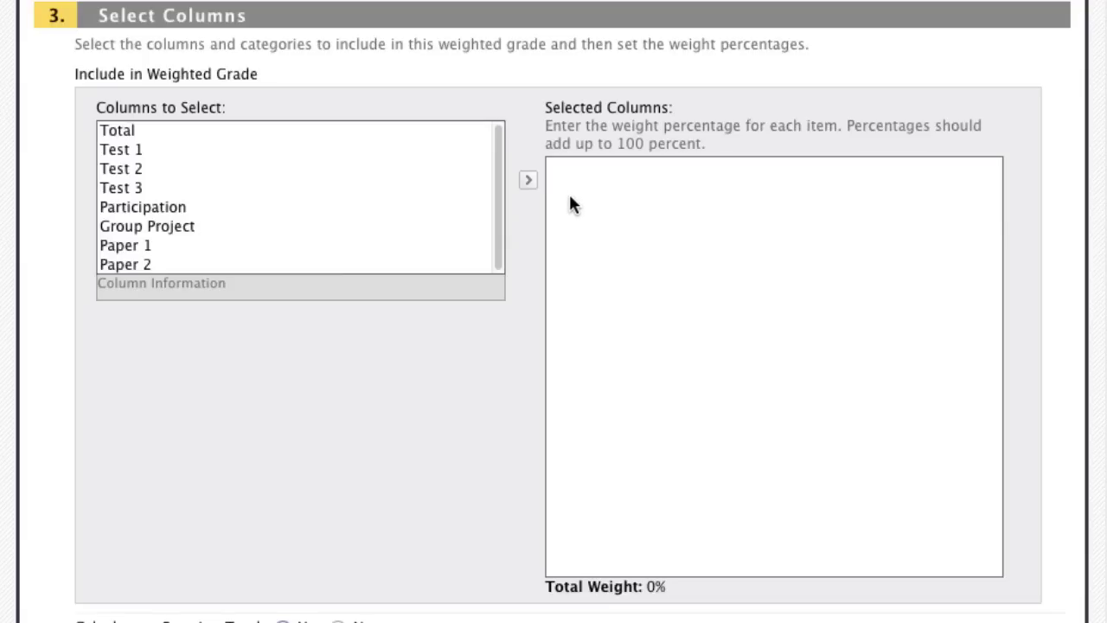
Step: Add Test 1 to the weighted grade with a weight of 10% and check the total weight
click(501, 182)
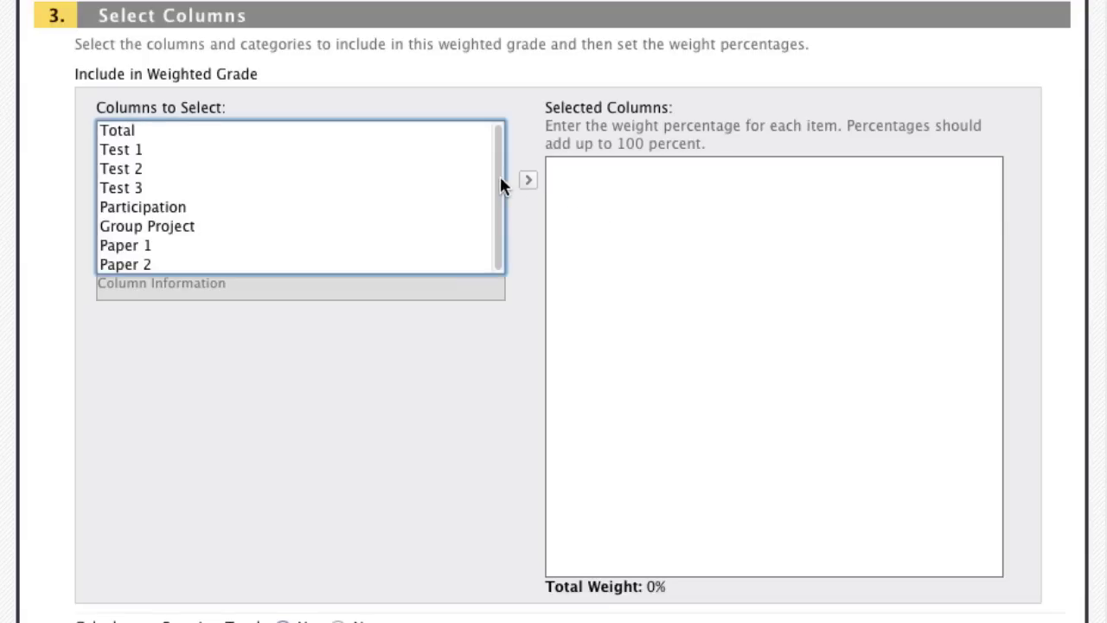
click(132, 151)
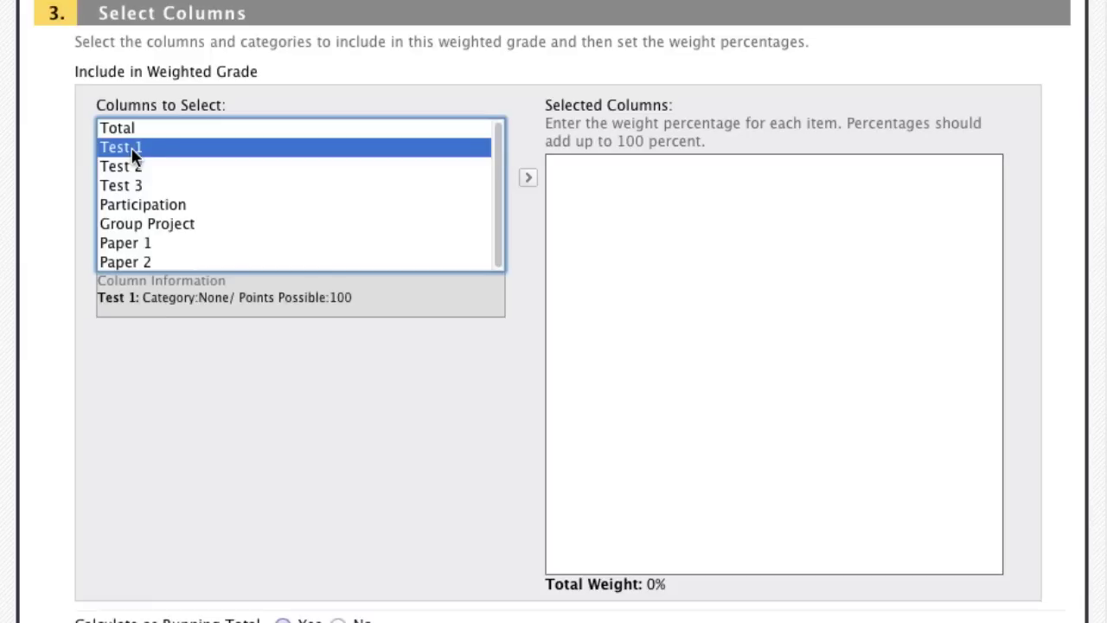
click(126, 164)
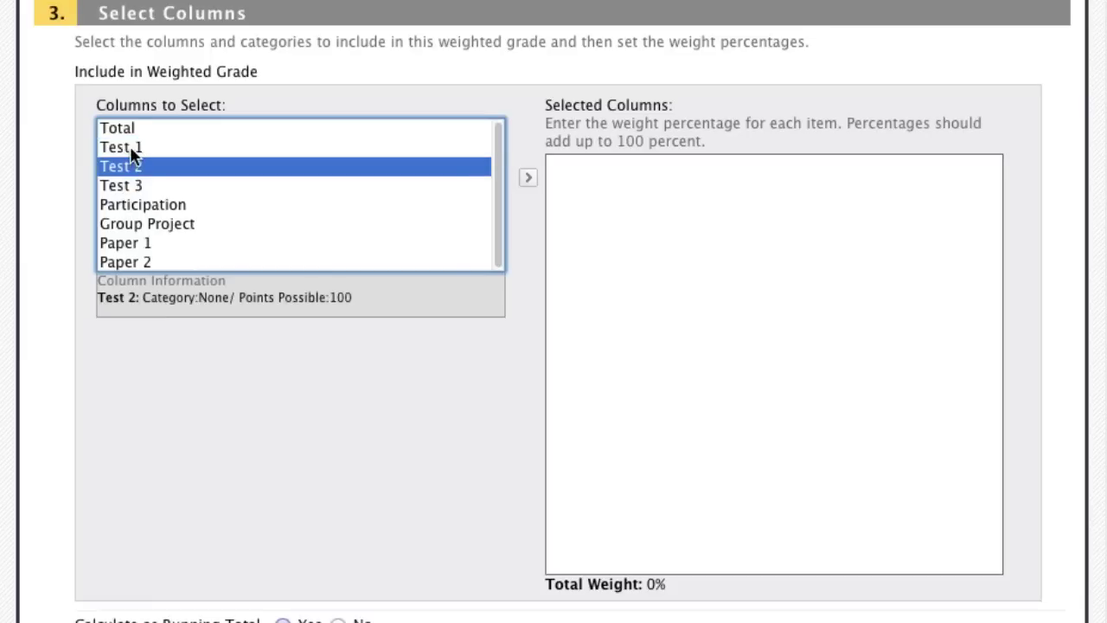
click(131, 149)
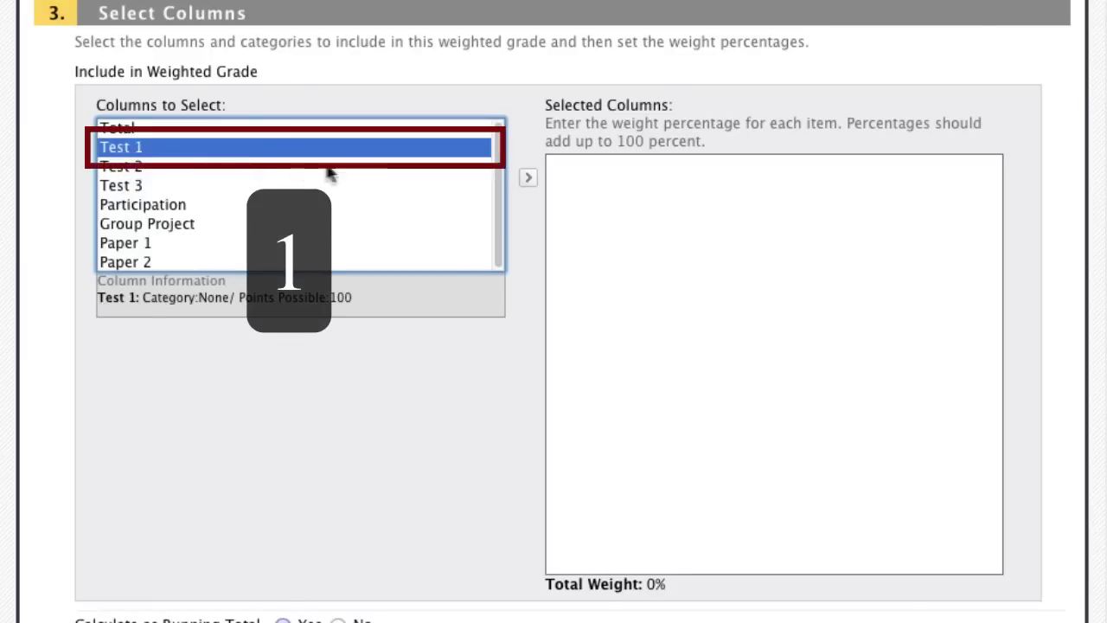
click(530, 181)
click(529, 180)
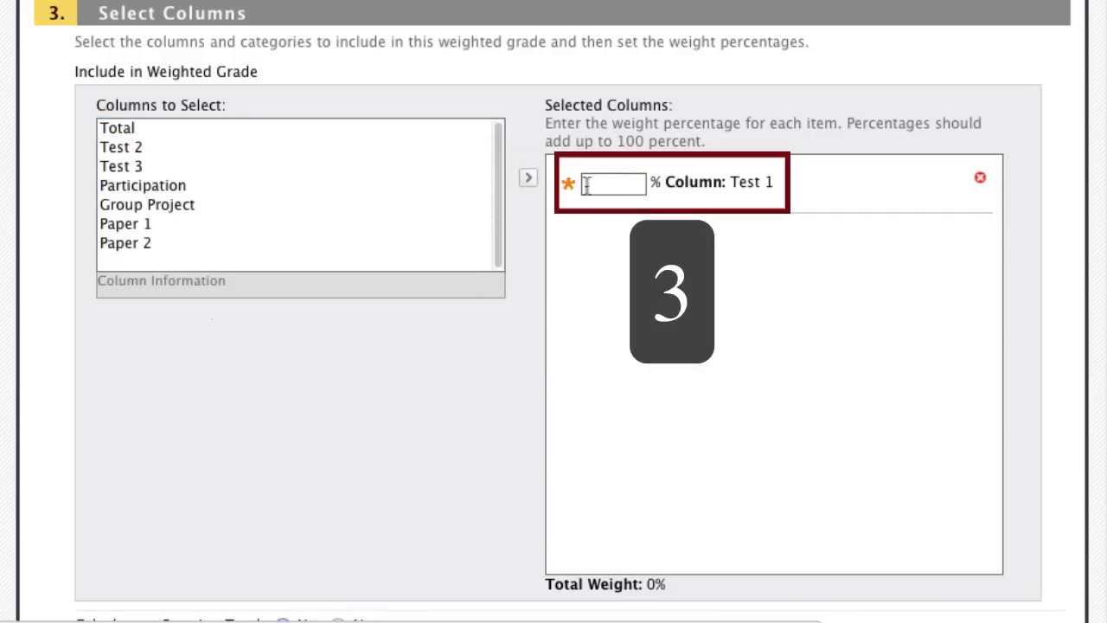
click(613, 190)
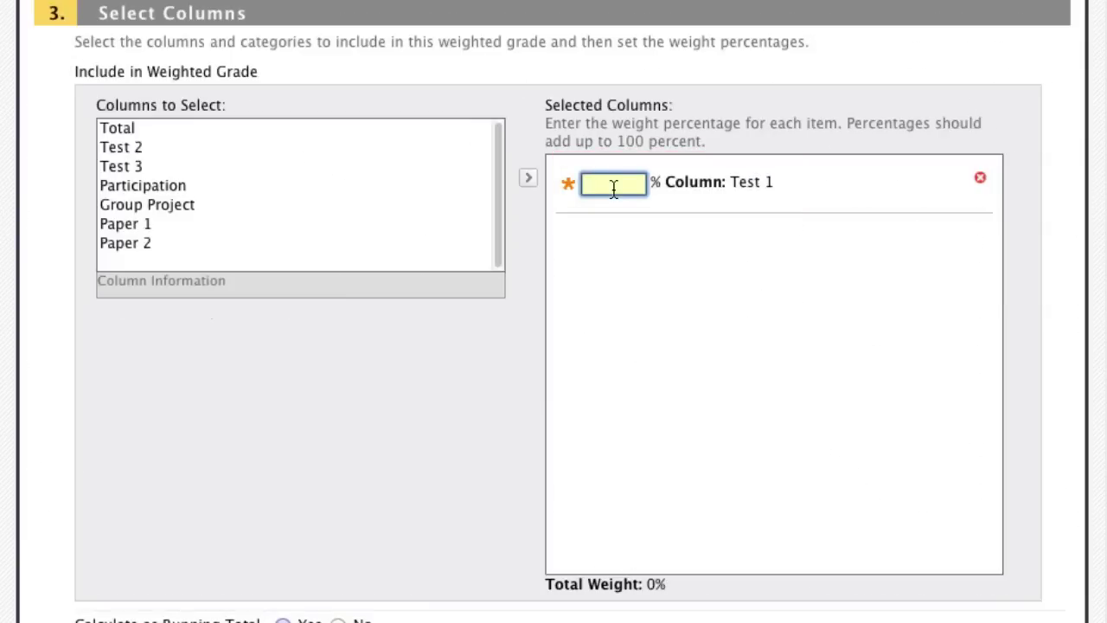
text(10)
click(643, 241)
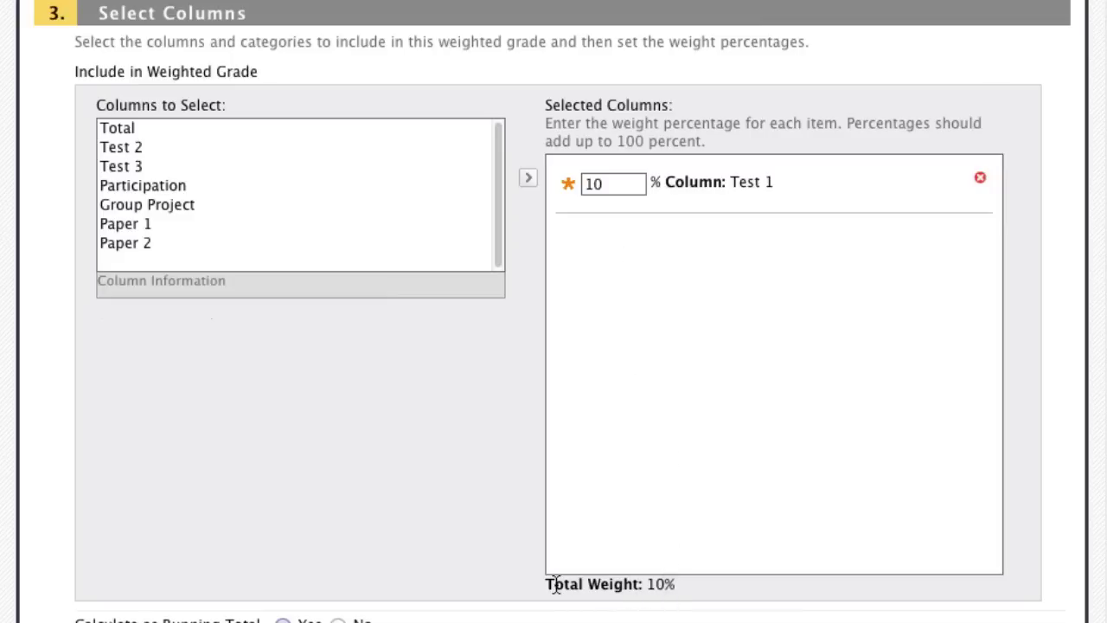
drag(545, 585, 678, 596)
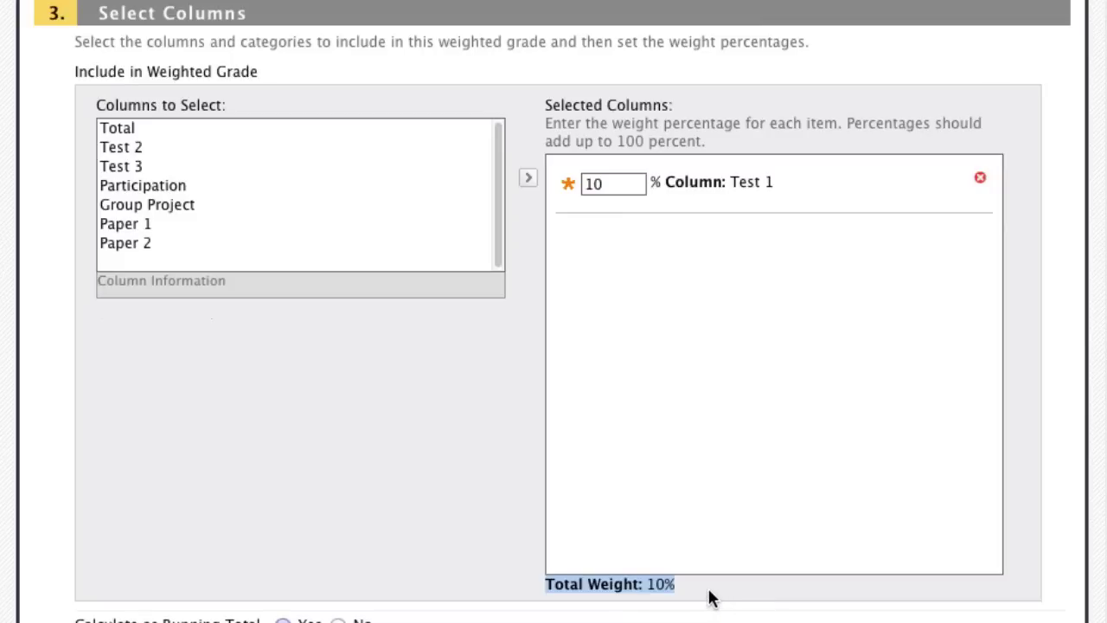
click(706, 590)
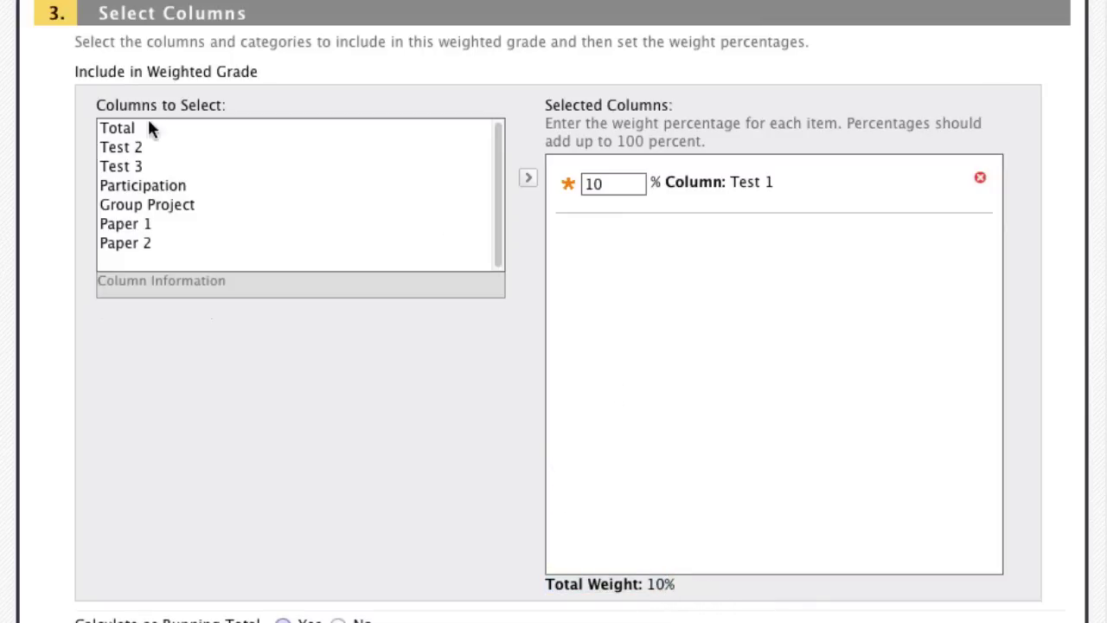
Step: Add Paper 1 with a weight of 20% and Test 2 with a weight of 10% to the weighted grade
click(130, 148)
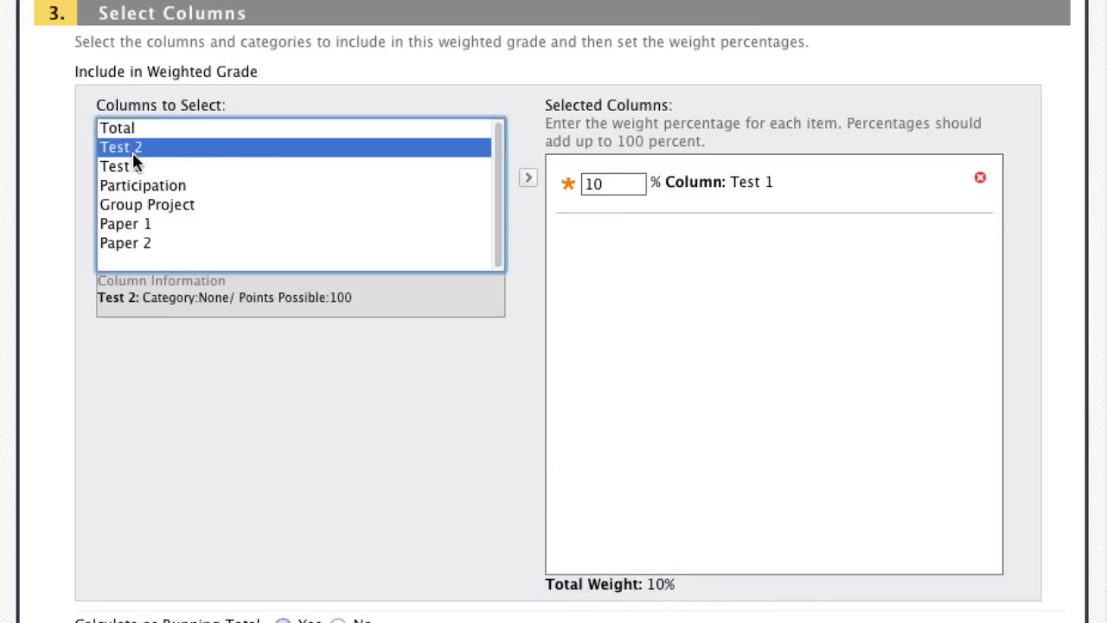
click(134, 225)
click(528, 180)
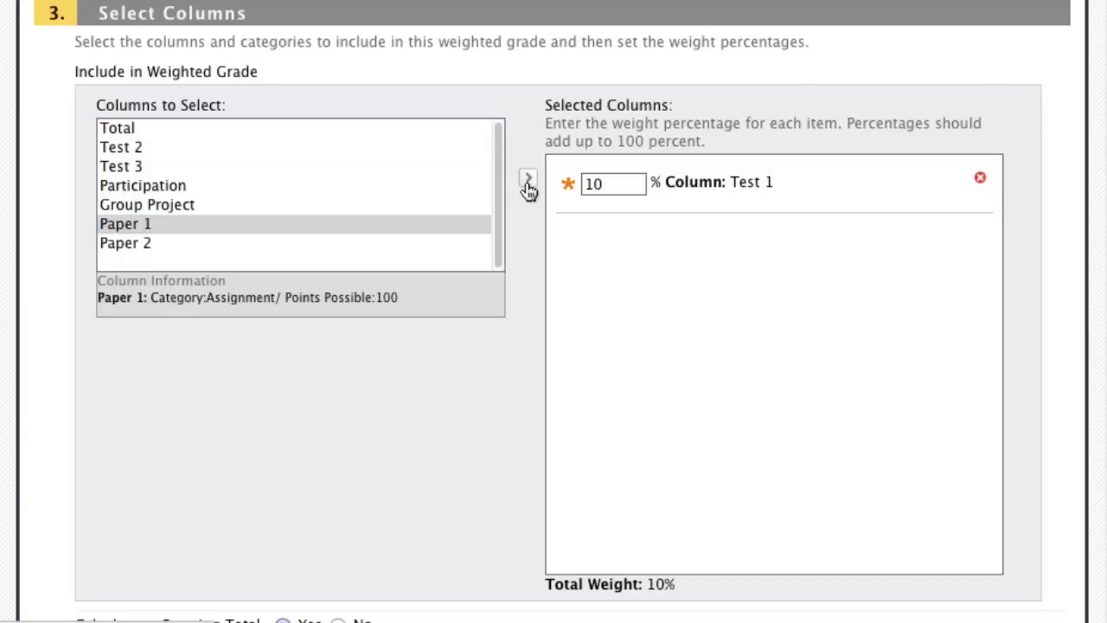
click(614, 242)
text(20)
key(Tab)
click(122, 147)
click(528, 177)
text(10)
key(Tab)
click(147, 185)
click(528, 177)
click(980, 354)
Step: Include Group Project at 20% and Test 3 at 10% in the weighted grade
click(147, 185)
click(527, 178)
text(20)
key(Tab)
click(121, 147)
click(528, 178)
text(10)
key(Tab)
Step: Include Paper 2 at 20% and Participation at 10% in the weighted grade
click(126, 166)
click(528, 177)
text(20)
key(Tab)
click(143, 147)
click(528, 177)
text(10)
key(Tab)
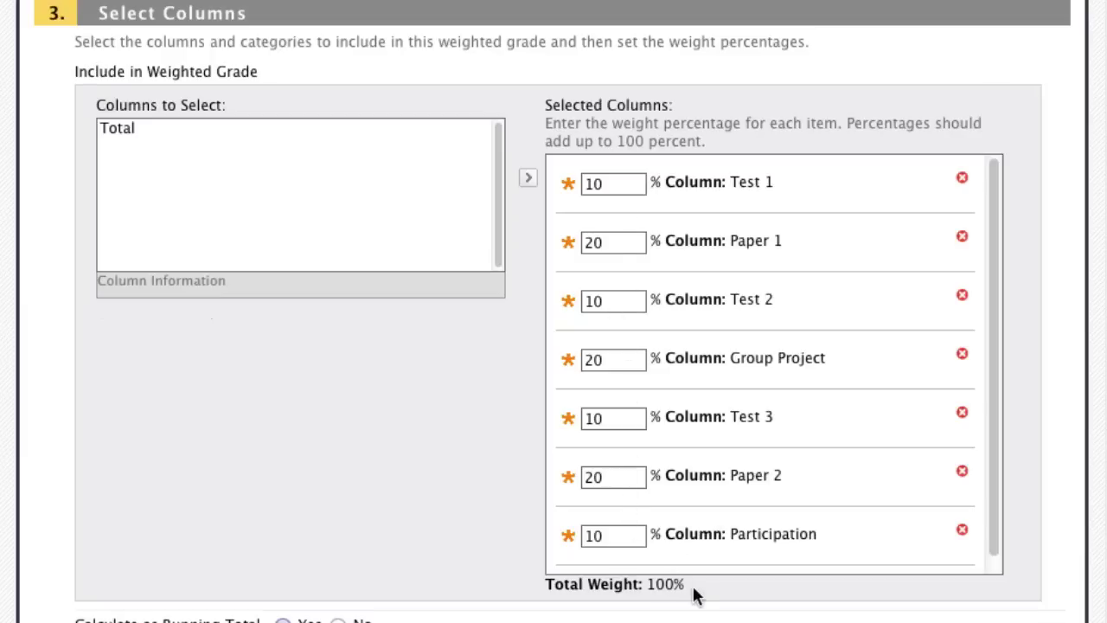
Step: Review the running total setting and the calculation, student visibility and statistics options of the Weighted Total column
scroll(739, 506, down, 5)
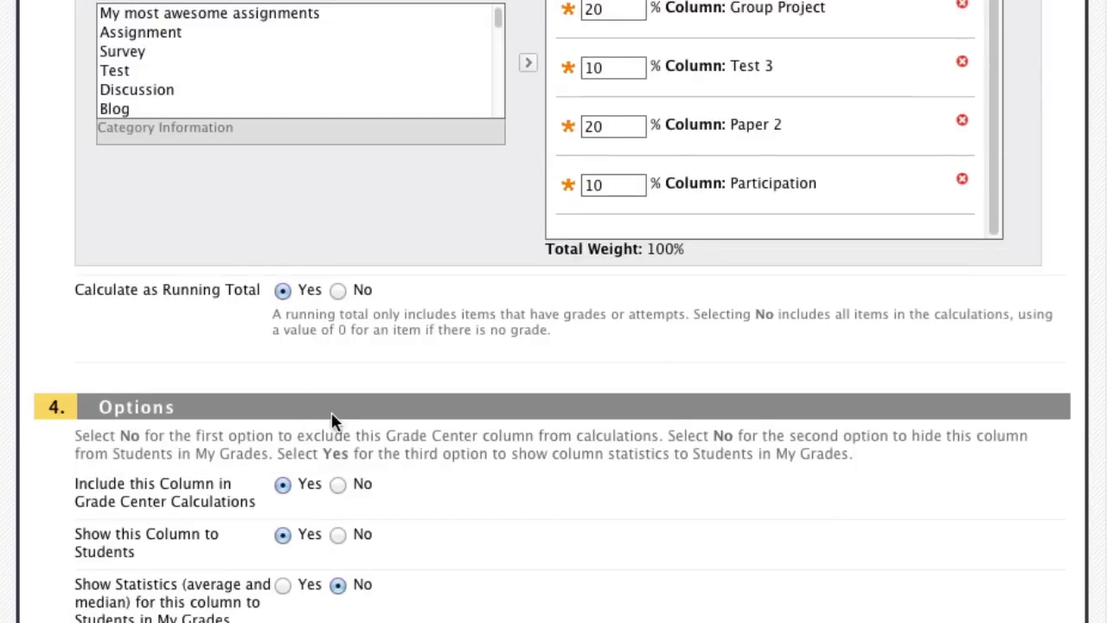
scroll(312, 429, down, 1)
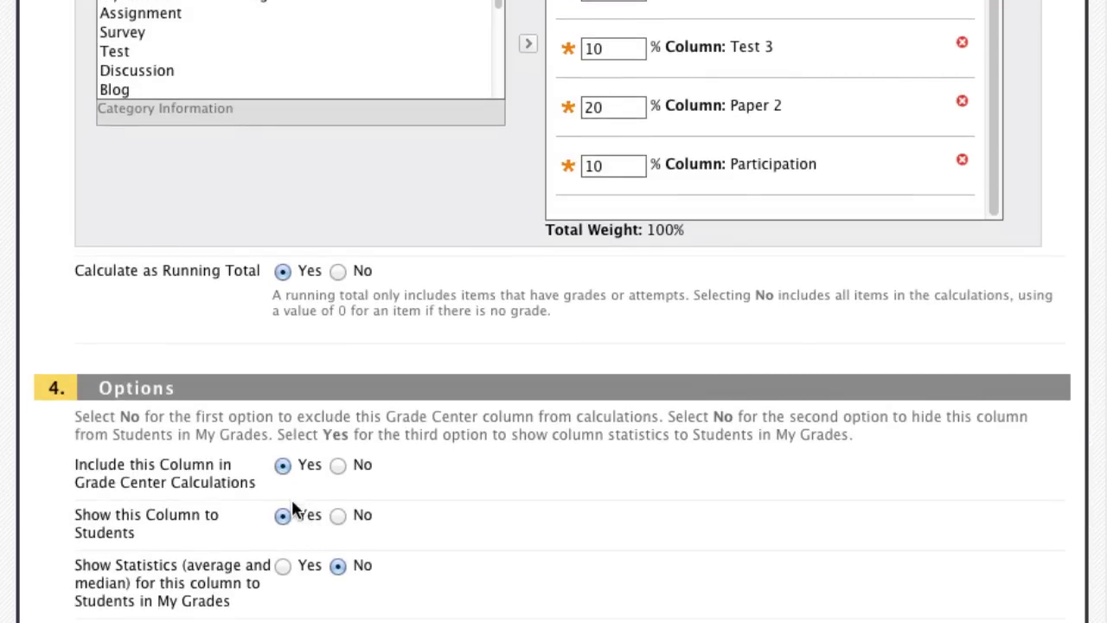
scroll(291, 506, down, 3)
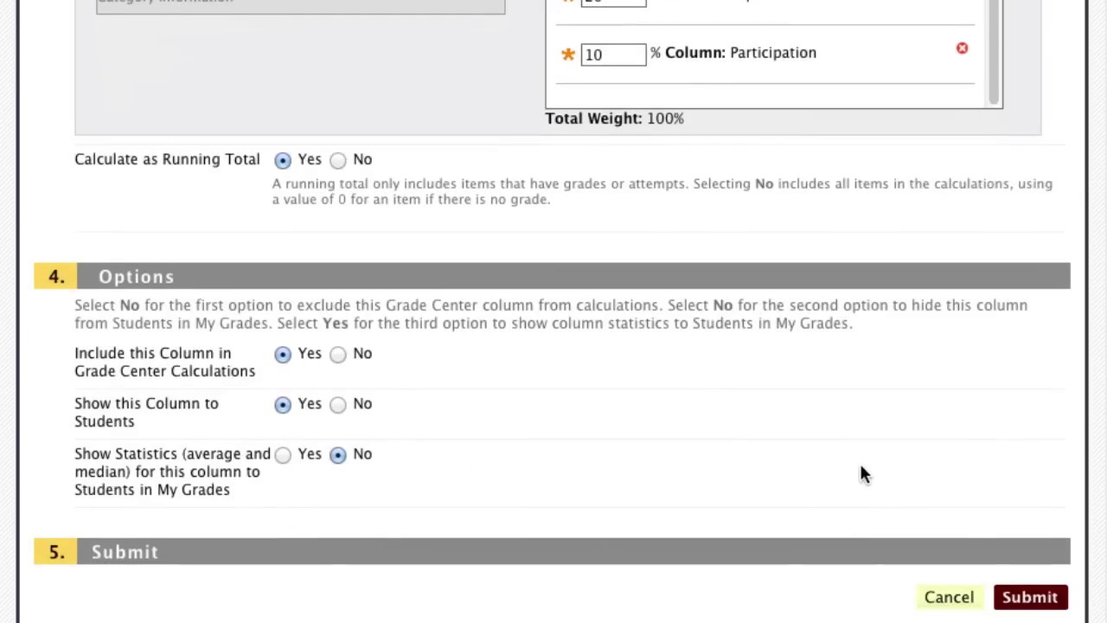
Step: Submit the Weighted Total column settings and return to the grade grid
click(1023, 597)
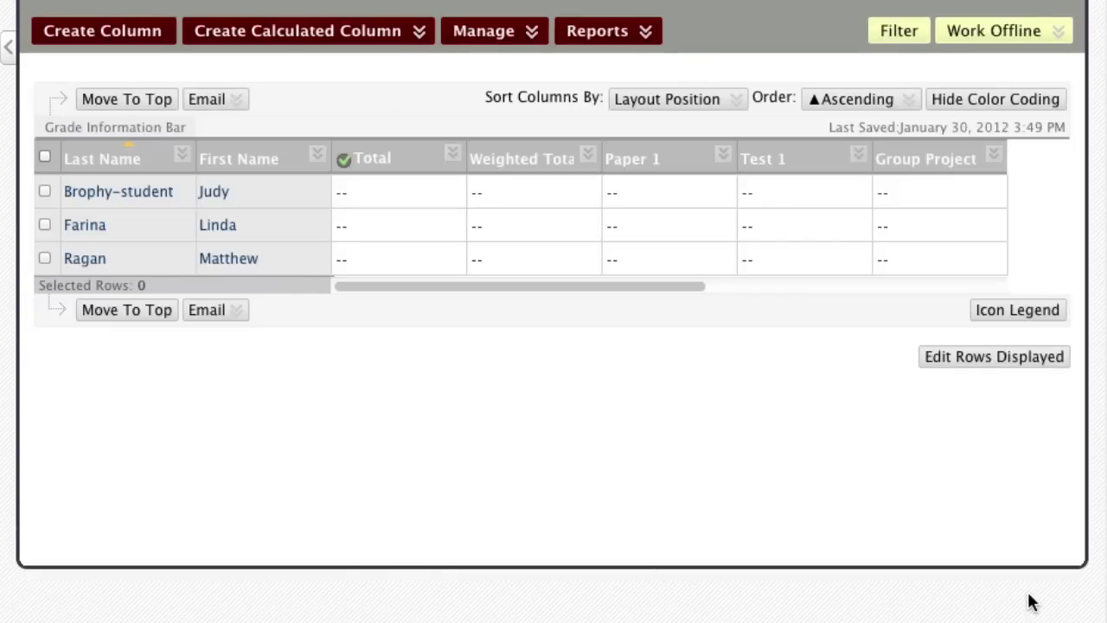
mouse_move(561, 162)
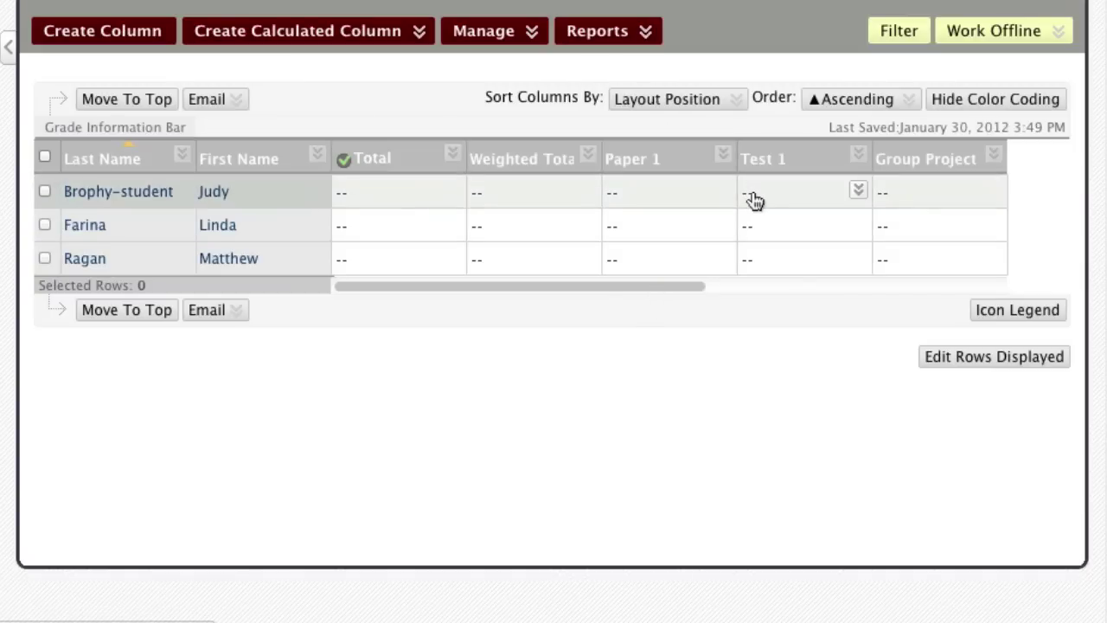
Step: Enter Test 1 grades of 90, 85 and 64 for the three students in row order
click(752, 197)
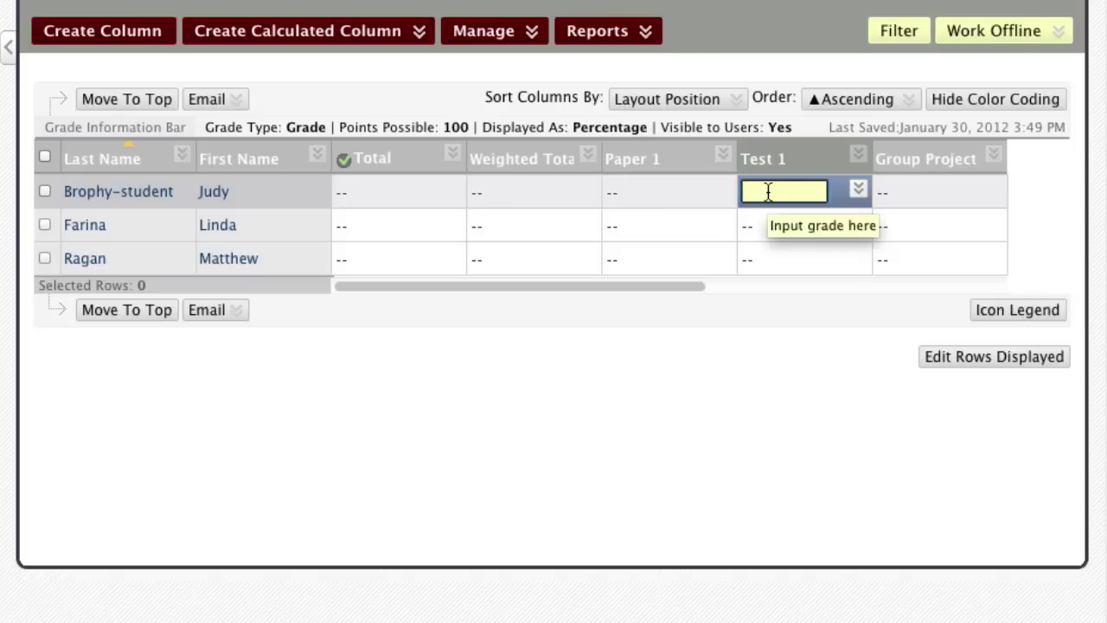
text(90)
key(Return)
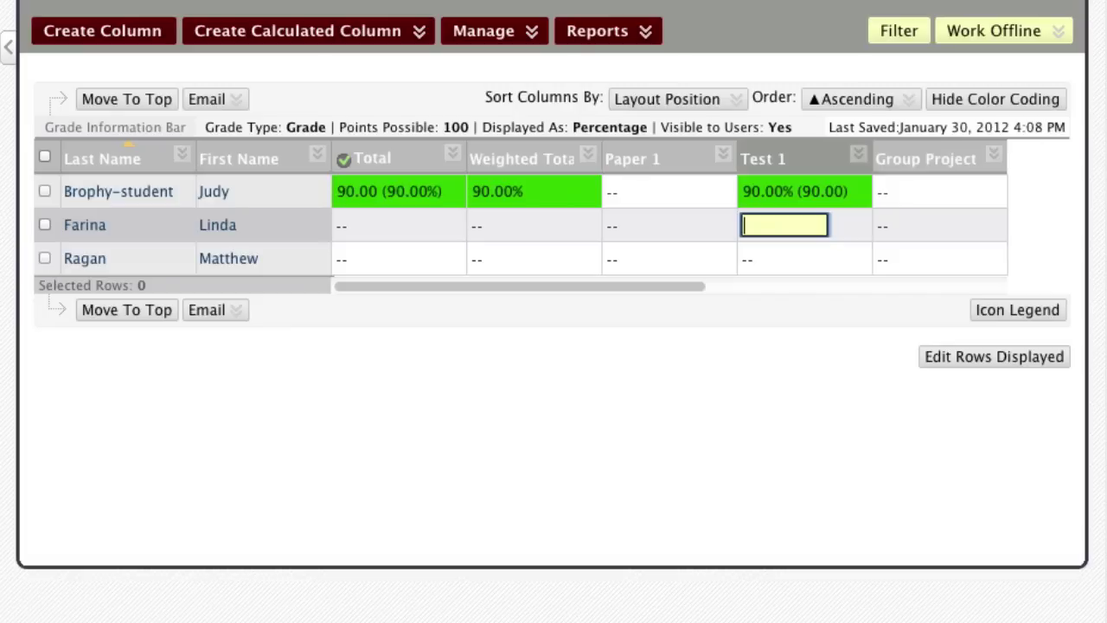
text(85)
key(Return)
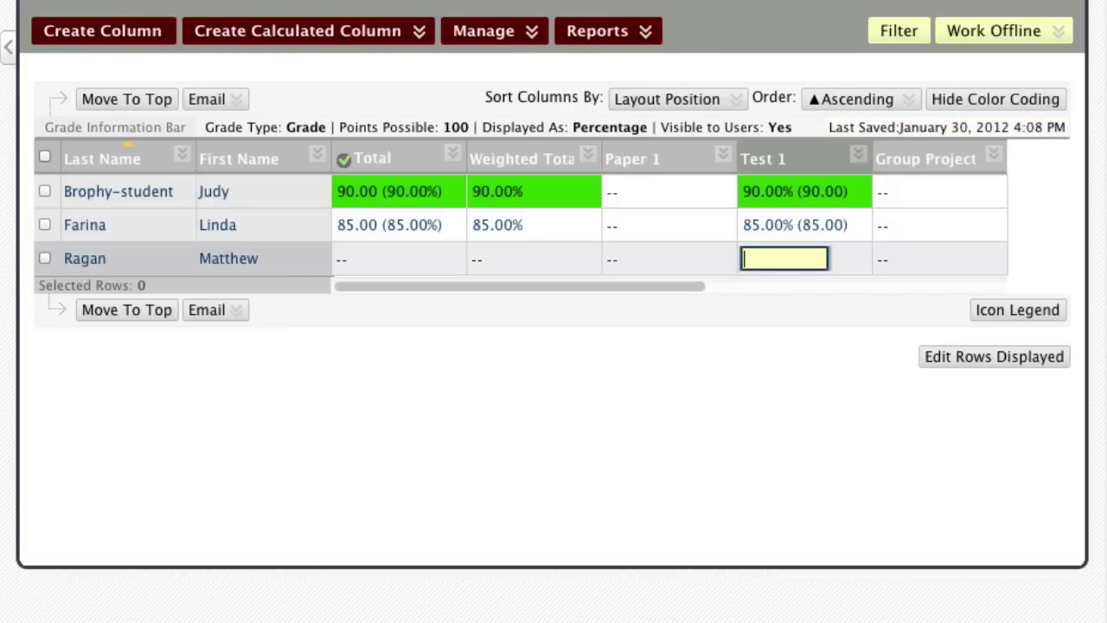
text(64)
key(Return)
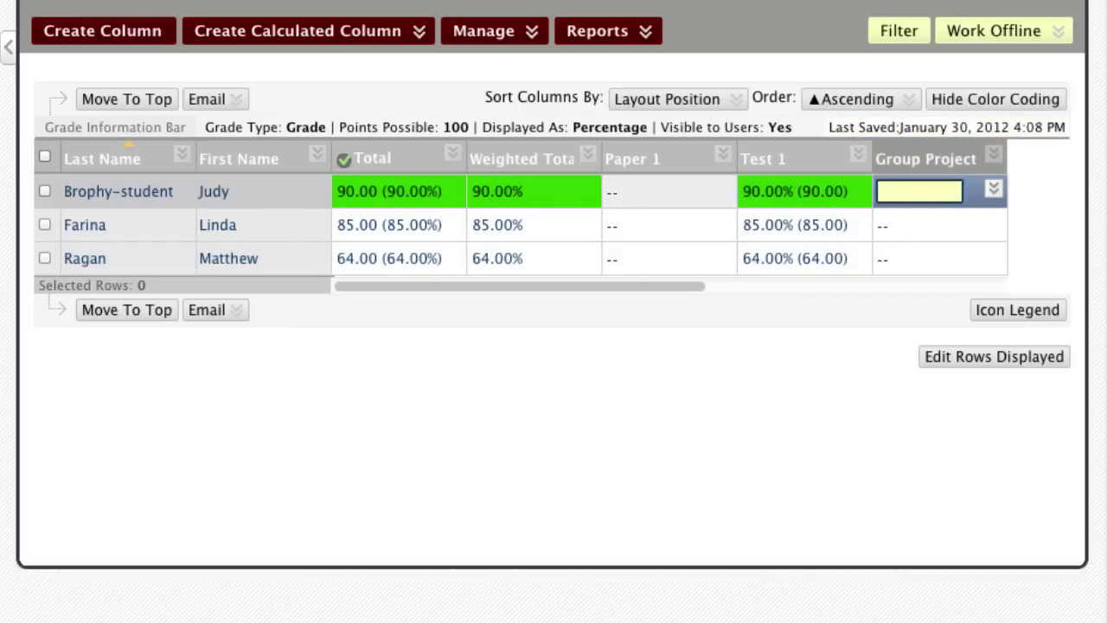
Step: Enter Group Project grades of 70, 70 and 80 for the three students in row order
text(70)
key(Return)
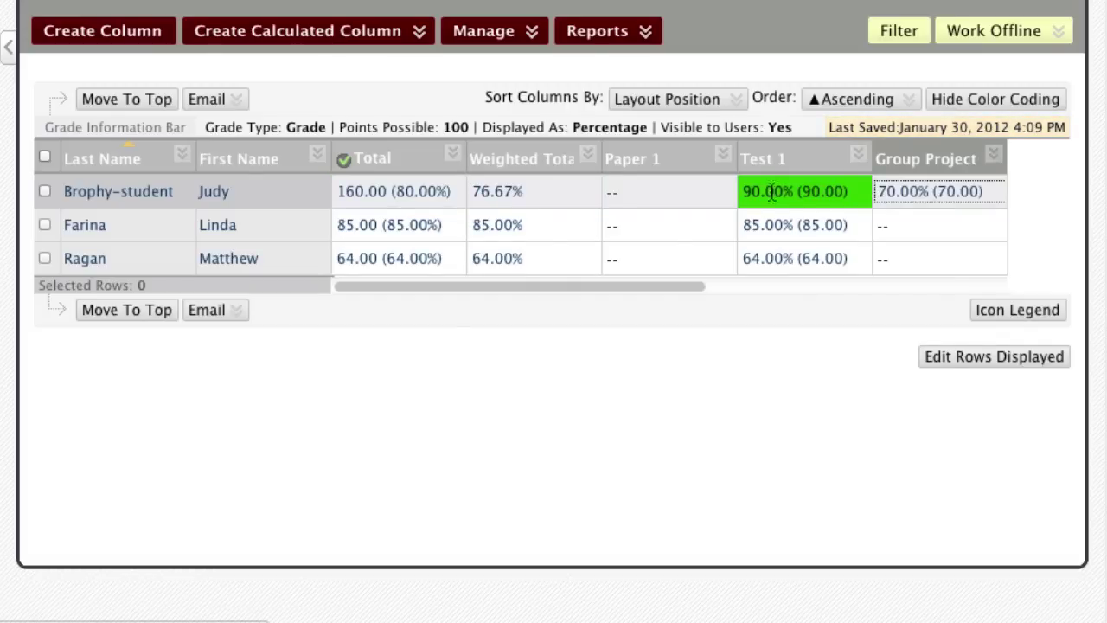
click(889, 232)
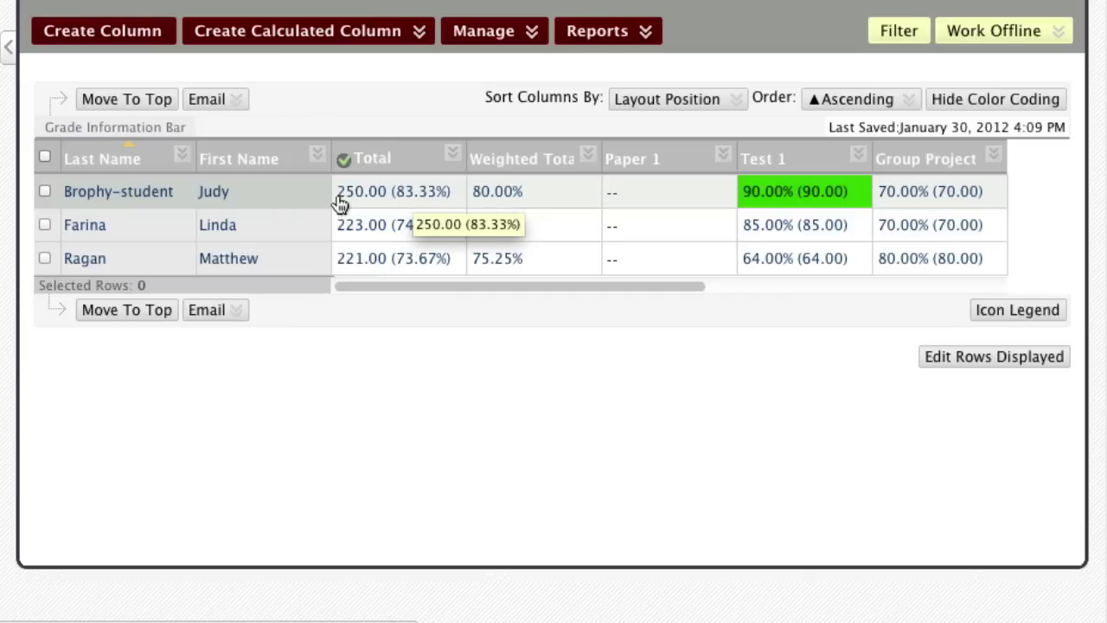
Step: Enter Test 3 grades of 77, 88 and 72 for the three students in row order
mouse_move(378, 173)
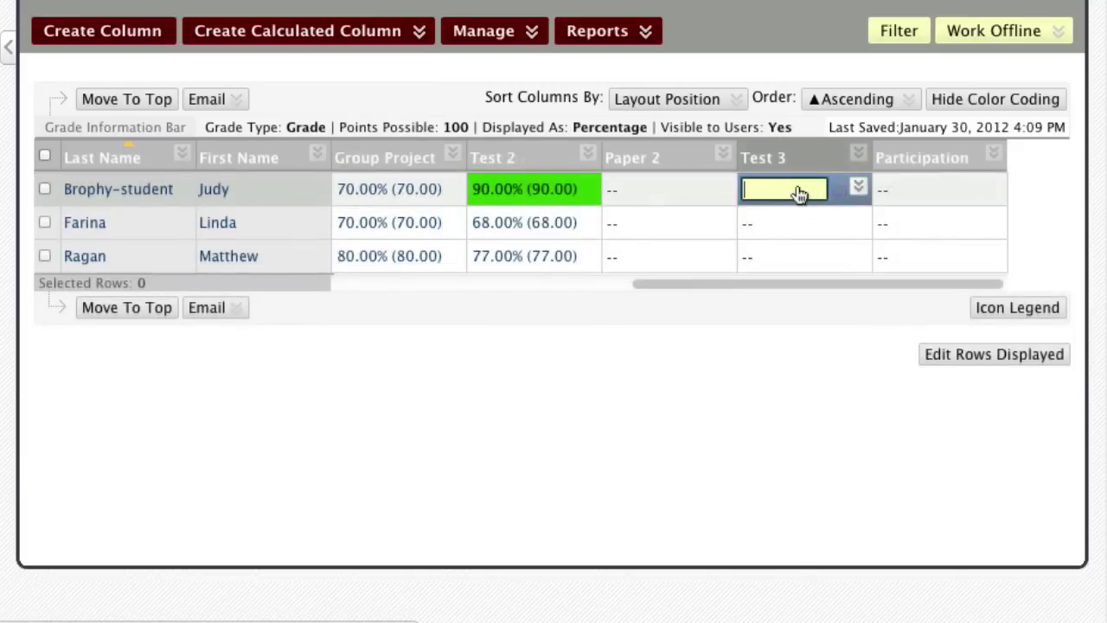
text(77)
key(Return)
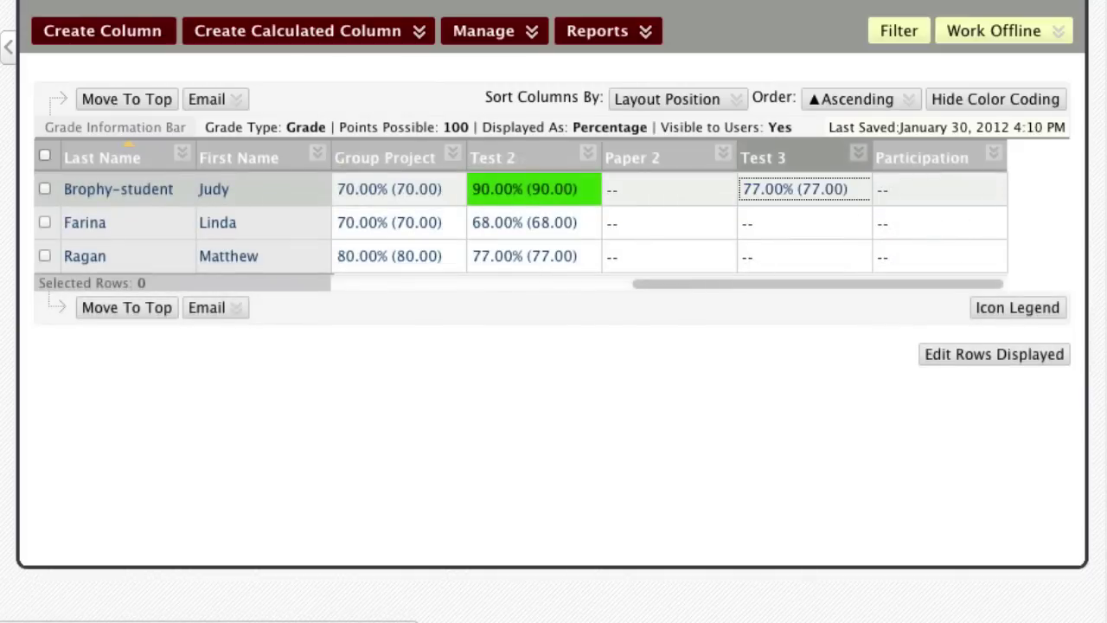
click(778, 230)
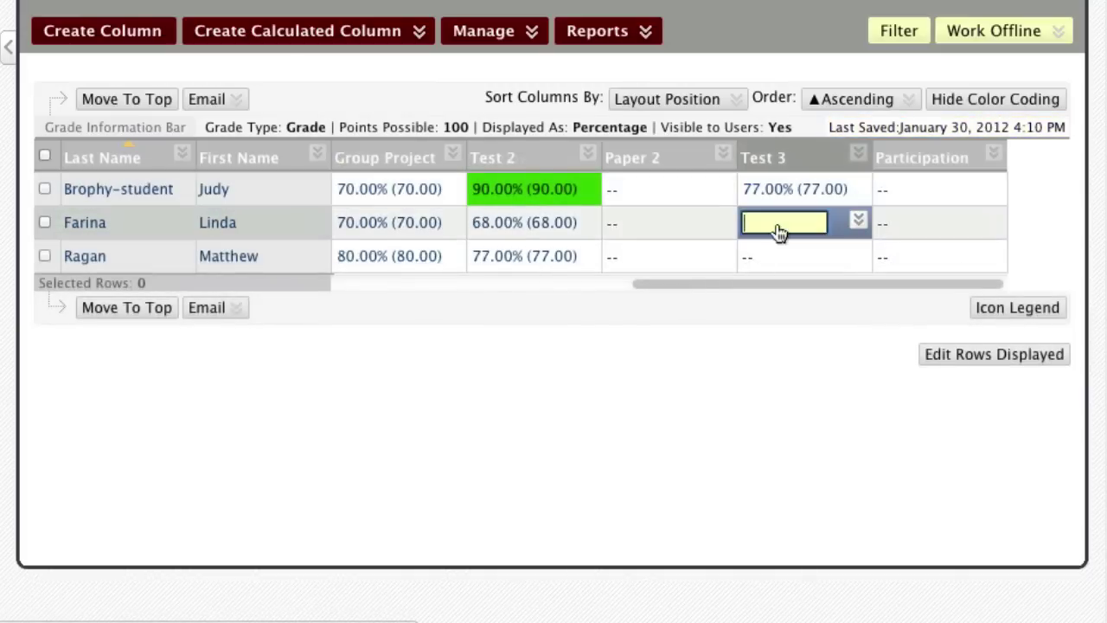
text(88)
key(Return)
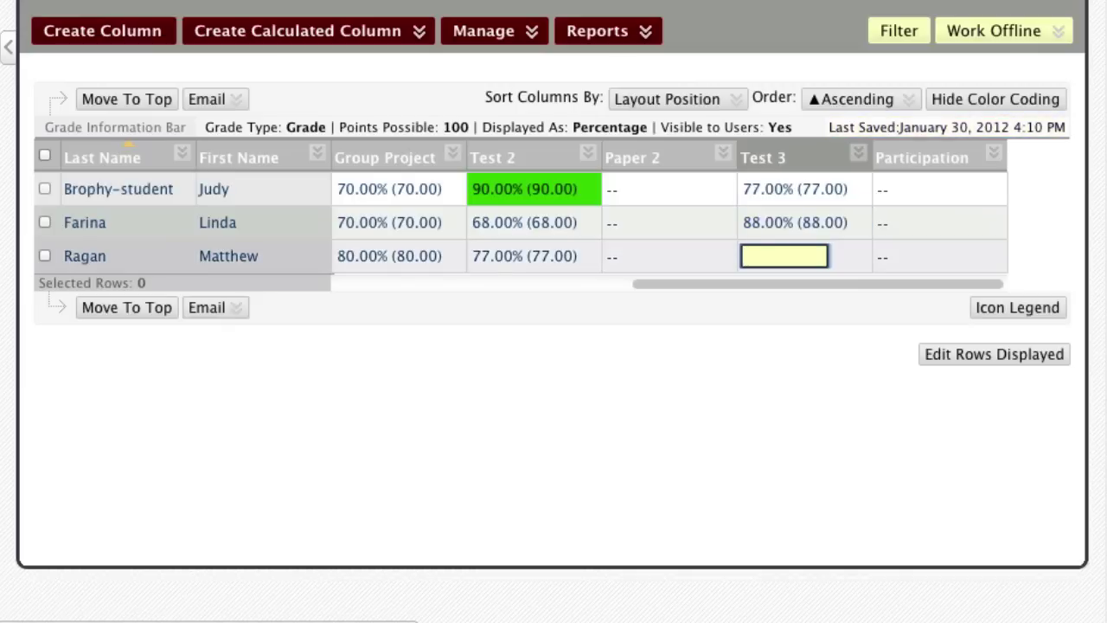
text(72)
key(Return)
Step: Enter Participation grades of 80, 84 and 98 for the three students in row order
click(919, 223)
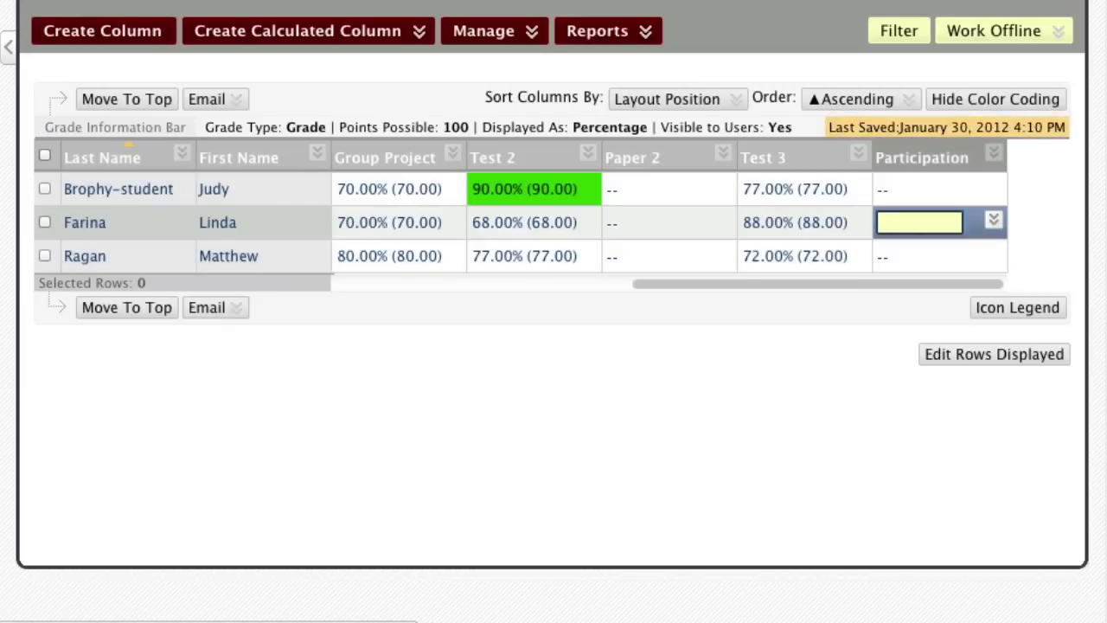
click(918, 189)
text(80)
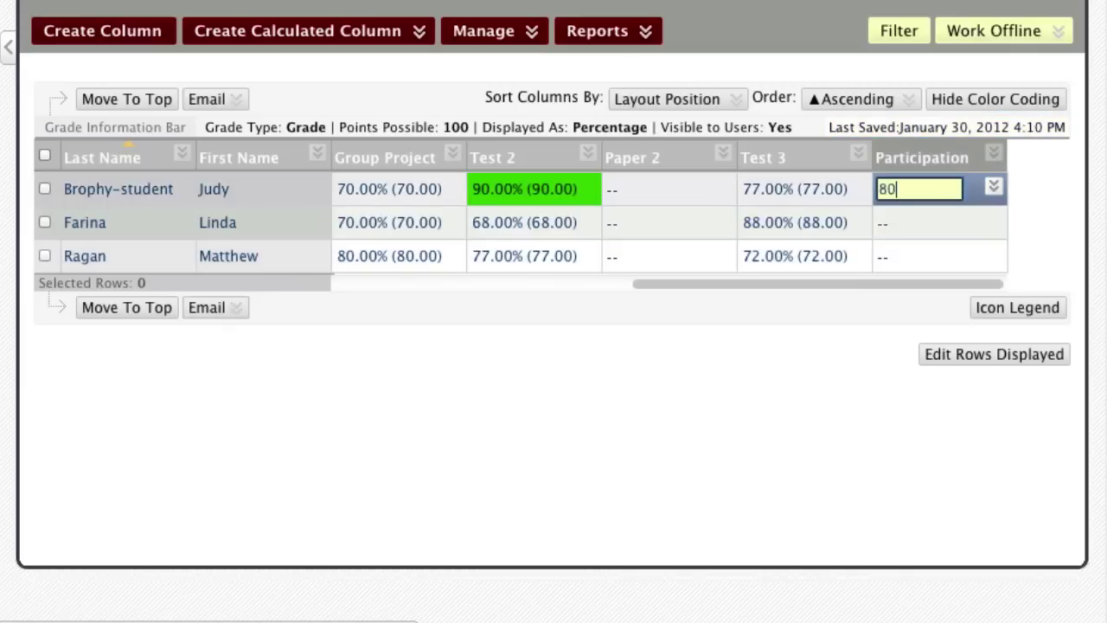
key(Return)
text(84)
key(Return)
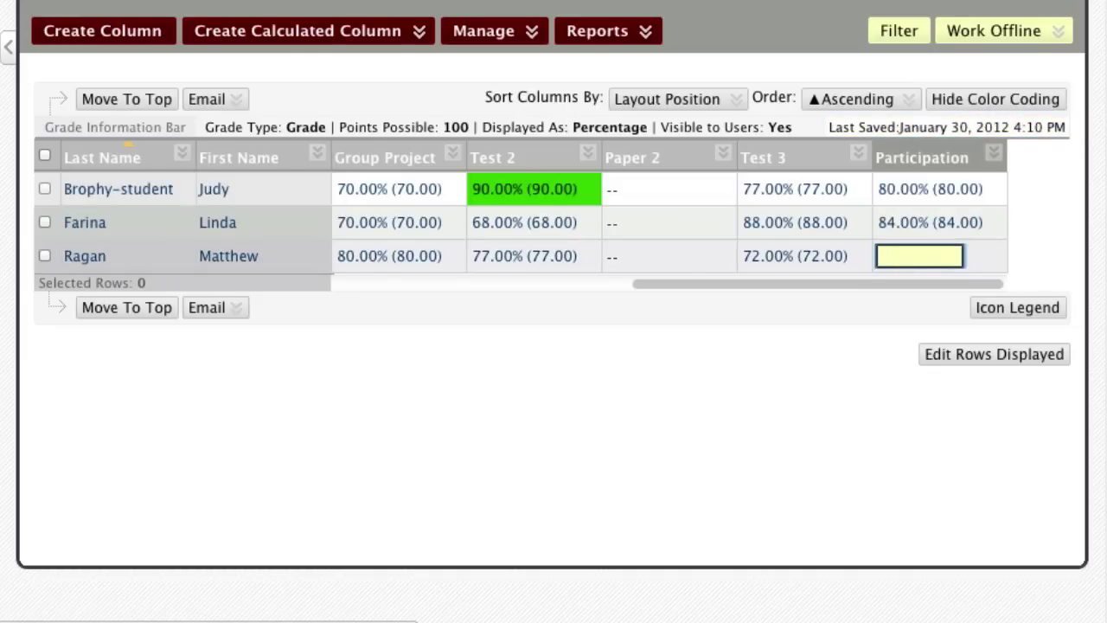
text(98)
key(Return)
click(817, 333)
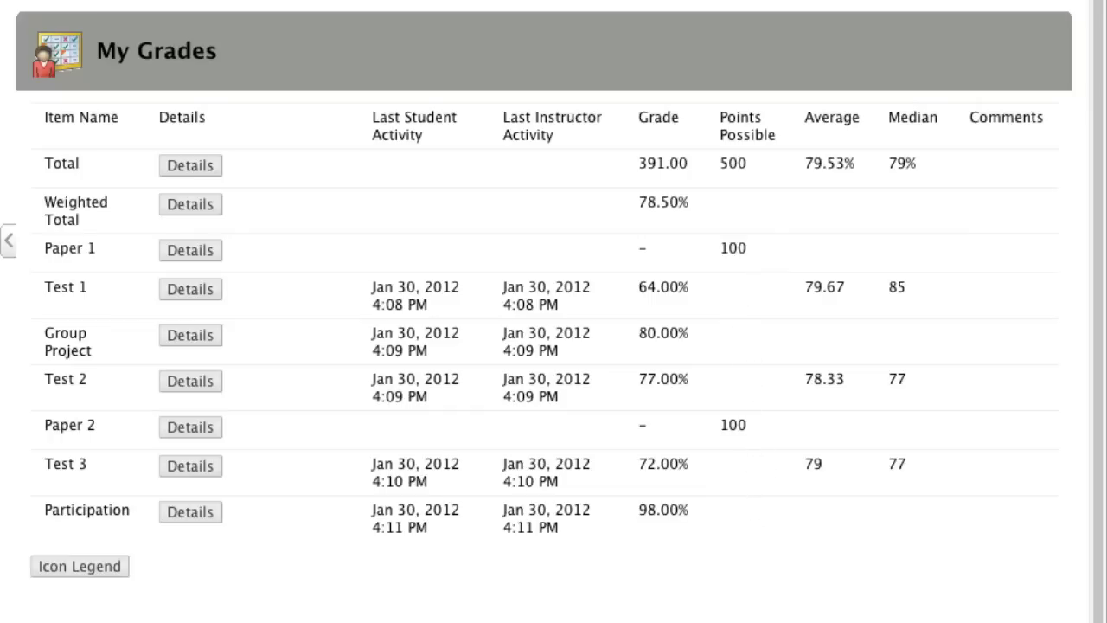
Step: Examine the category and description details of Test 1 in the student's My Grades page
key(Tab)
key(Tab)
key(Return)
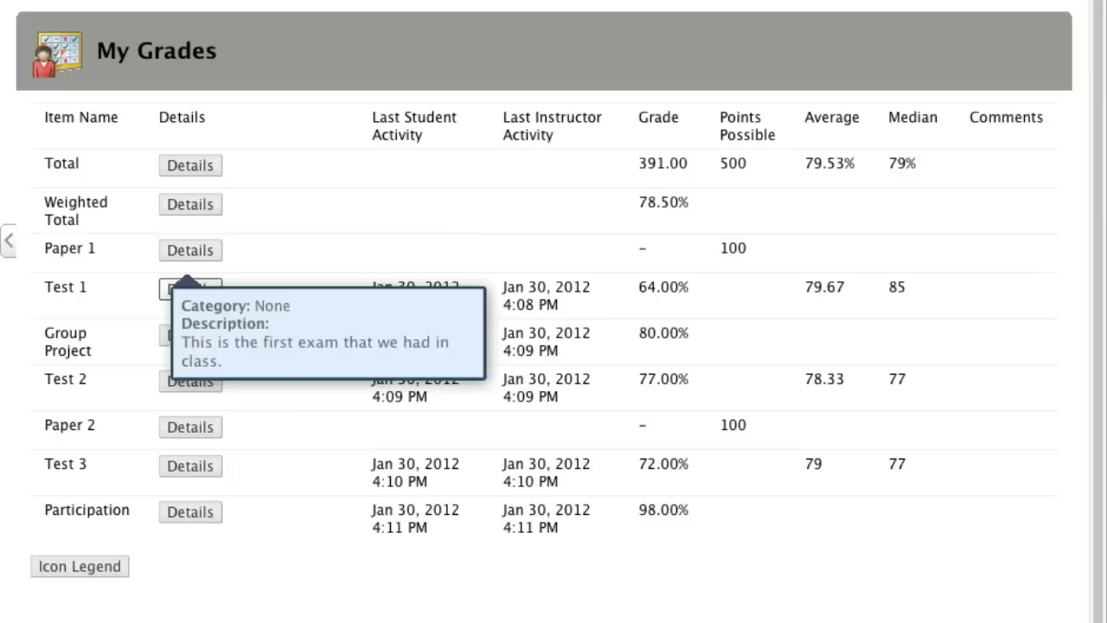
key(Escape)
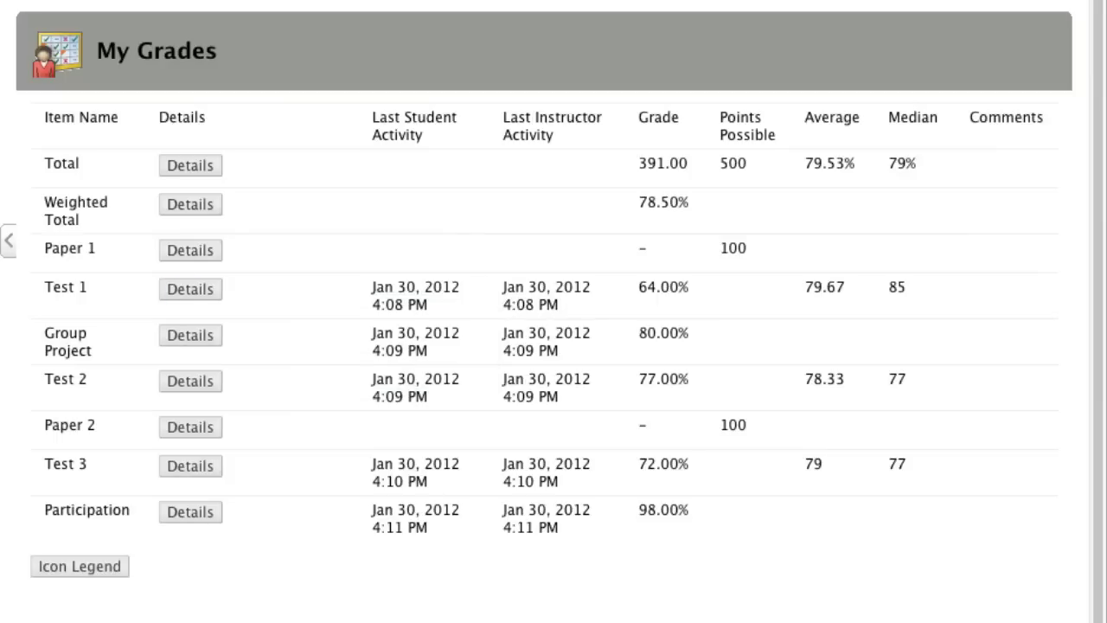
key(Return)
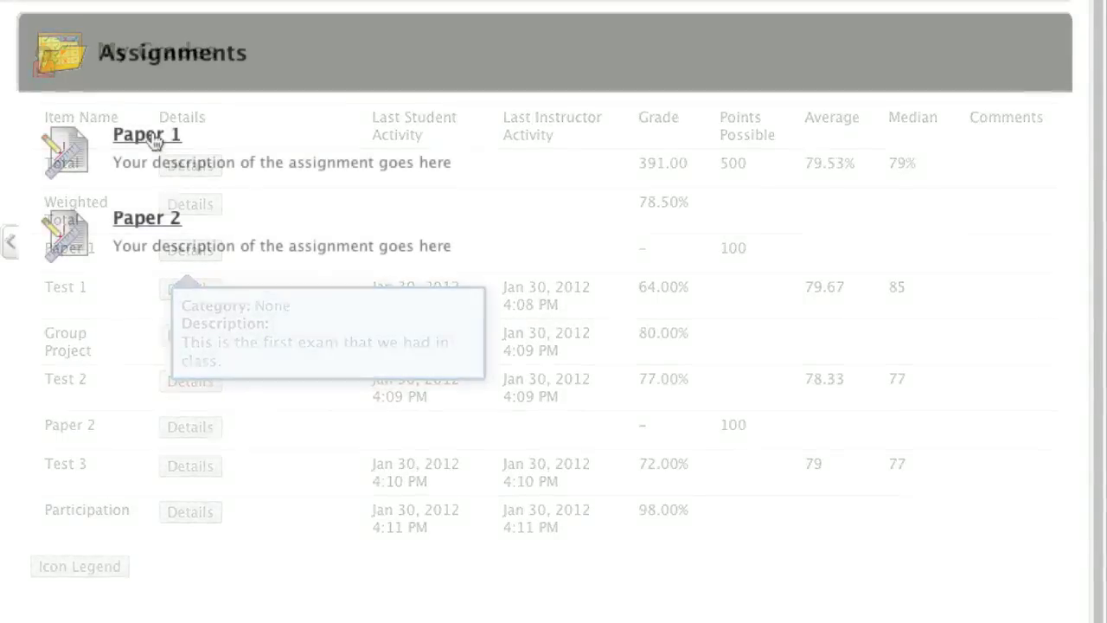
Step: Open the Paper 1 assignment for upload and start editing its submission text
click(154, 138)
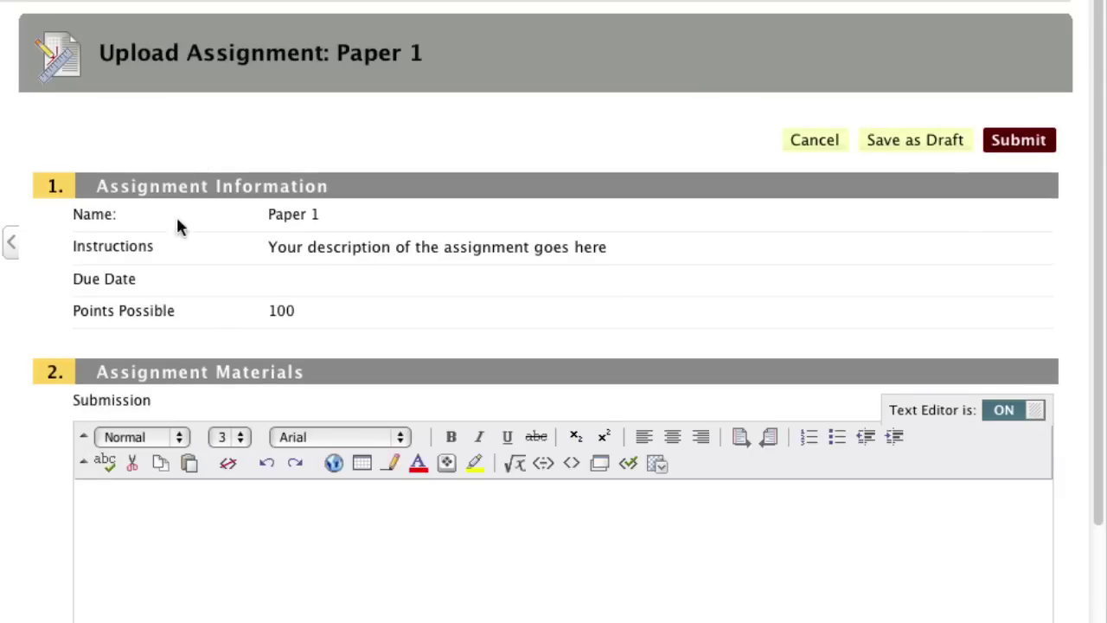
click(232, 555)
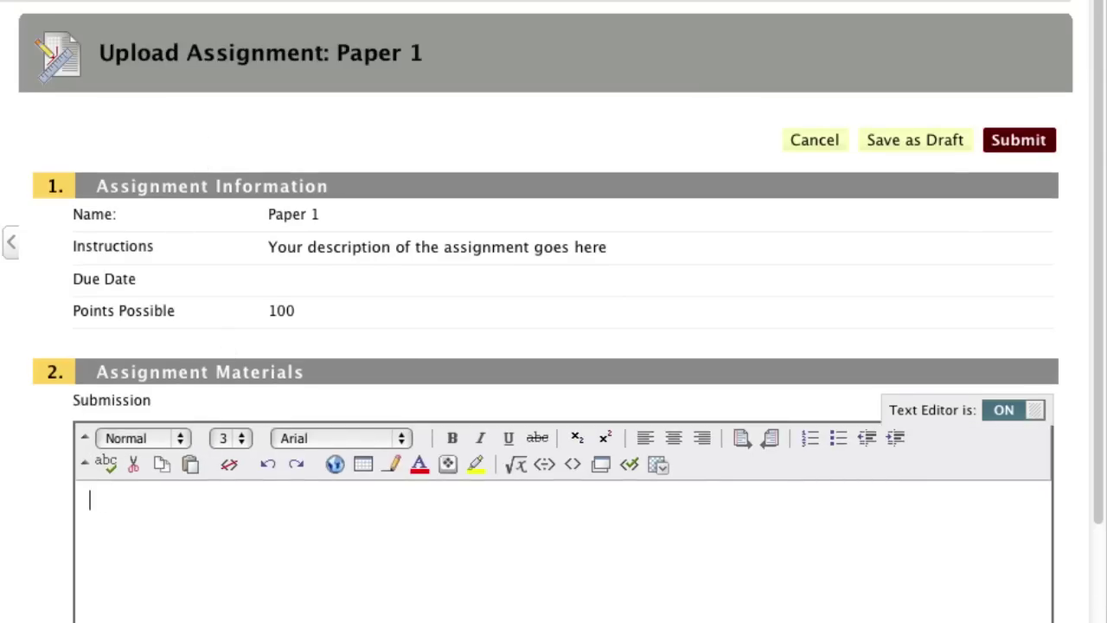
text(Here's my ppae)
key(BackSpace)
key(BackSpace)
key(BackSpace)
text(paer)
key(BackSpace)
key(BackSpace)
key(BackSpace)
key(BackSpace)
text(aper for your)
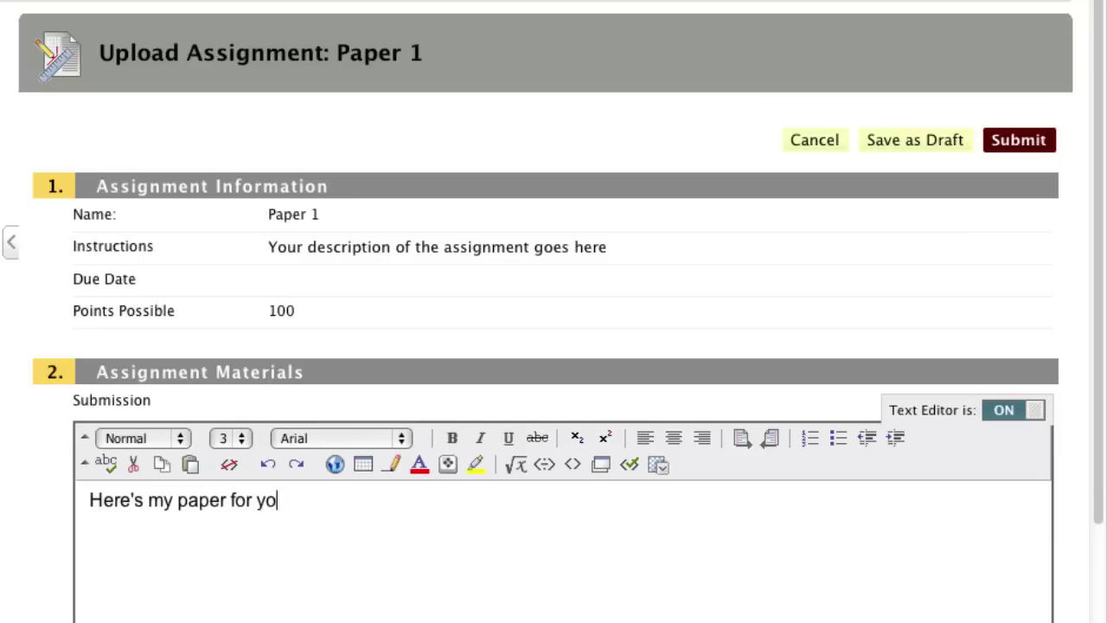
key(BackSpace)
key(BackSpace)
key(super+a)
text(here's m)
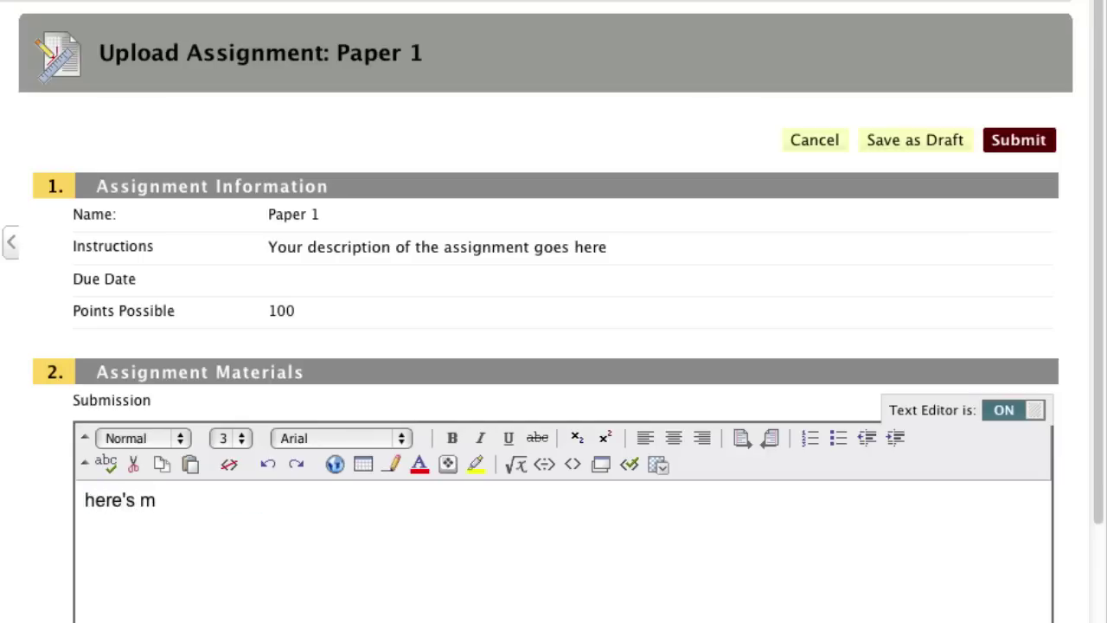
Step: Write "Here's my Paper 1." as the submission text, replacing any existing draft text
key(super+a)
text(Here's my A)
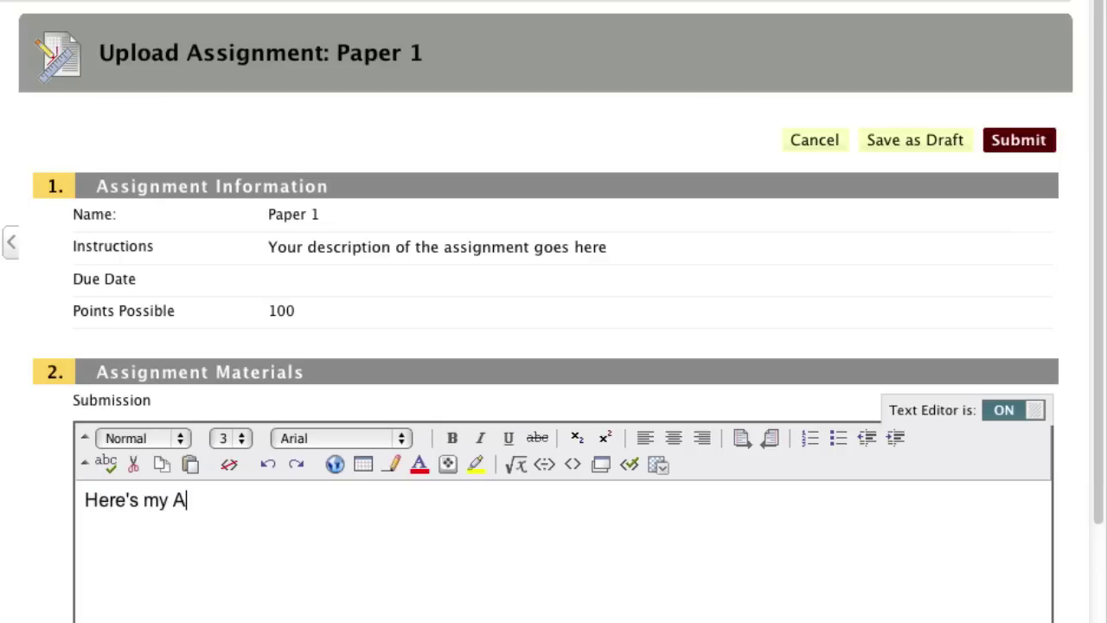
key(BackSpace)
text(Paper 1.)
Step: Attach the file Grade Center Script.txt from the Desktop to the Paper 1 submission
scroll(321, 549, down, 3)
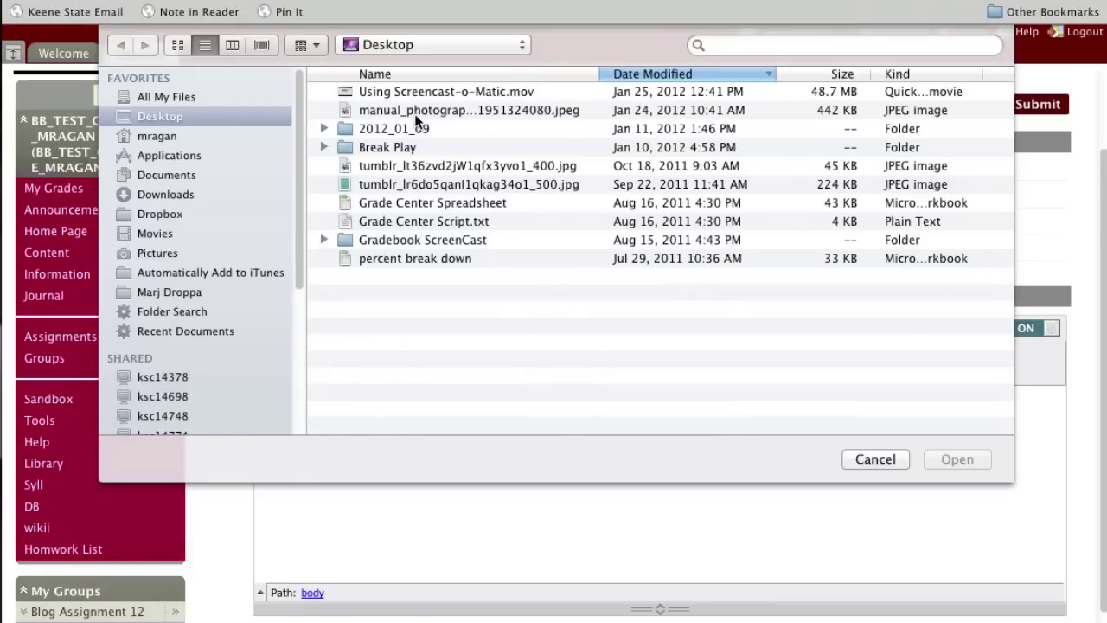
click(404, 224)
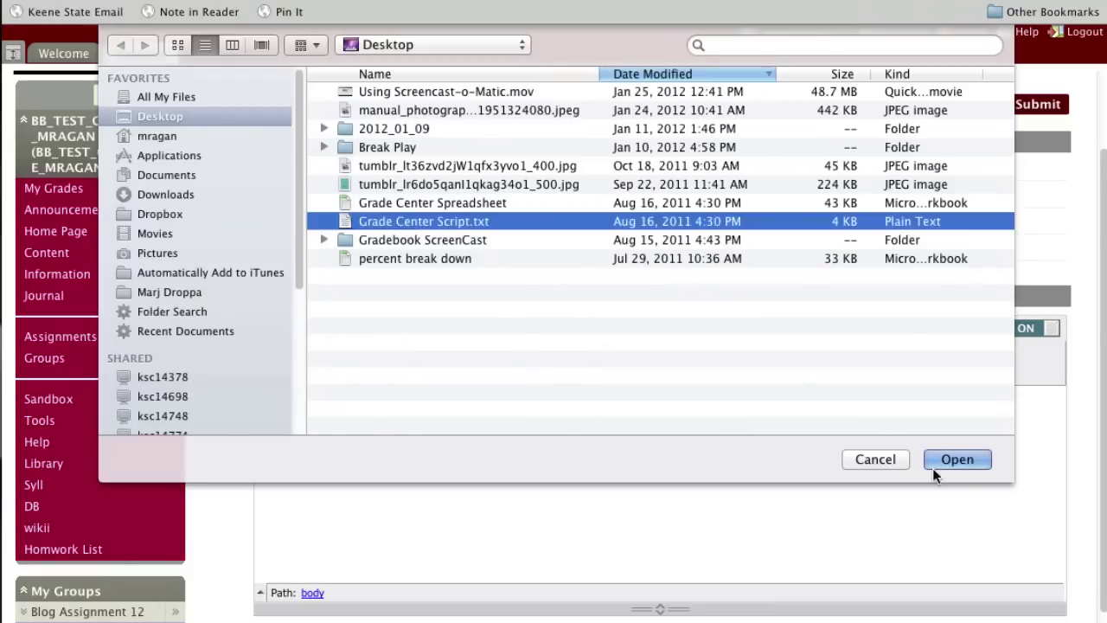
click(957, 460)
Step: Add the comment "I think this is pretty decent representation of my writing, but I'm worried that my citations page isn't up to snuff." and submit Paper 1
scroll(405, 297, down, 5)
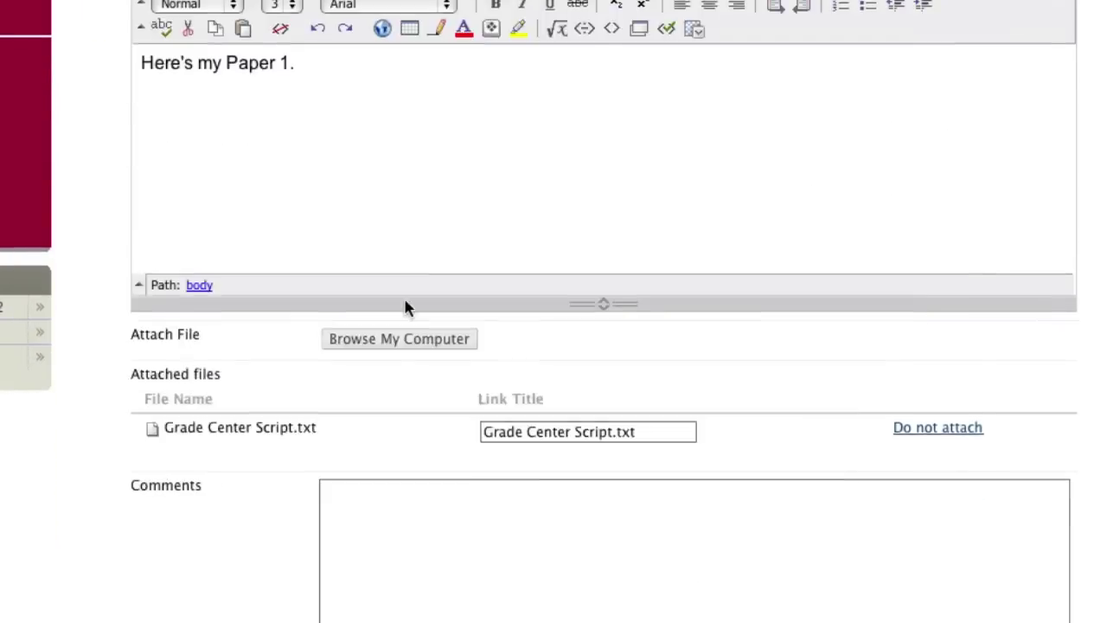
scroll(432, 308, down, 2)
click(404, 284)
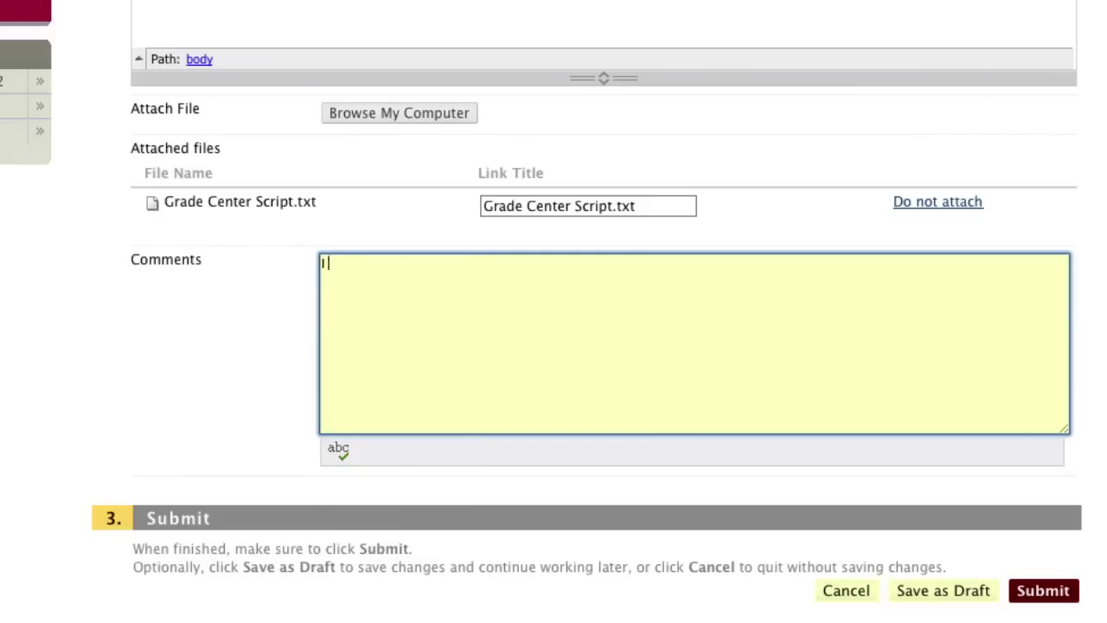
text(I think this is pretty good, but I'm worried that my)
double_click(447, 265)
text(decent representation of my writing, but I'm worried that my citations page isn't up to snuff.)
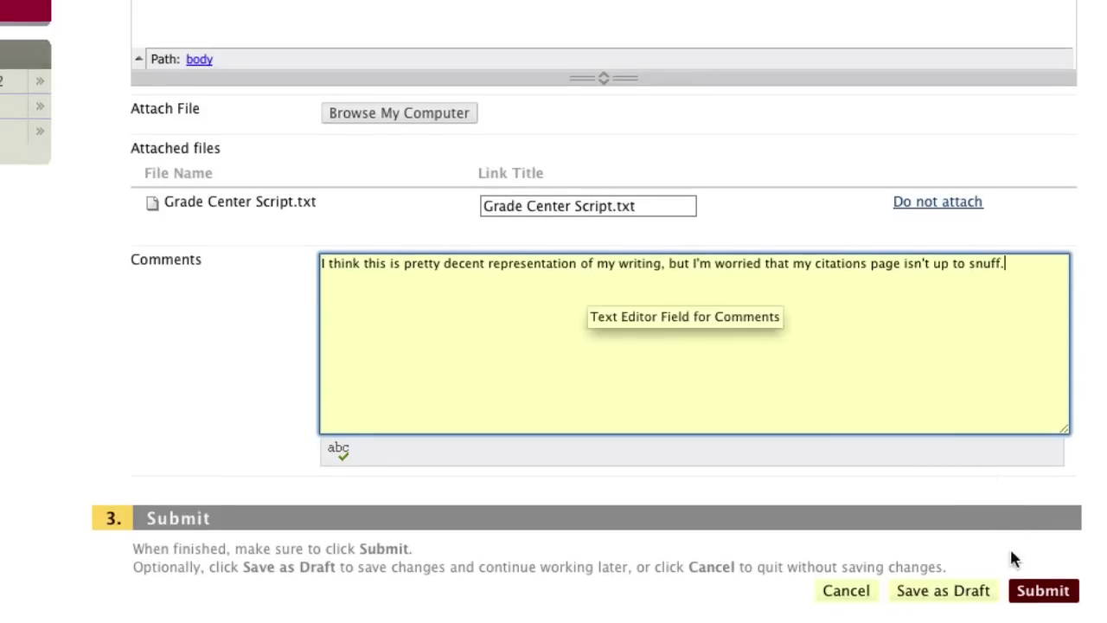
click(1038, 592)
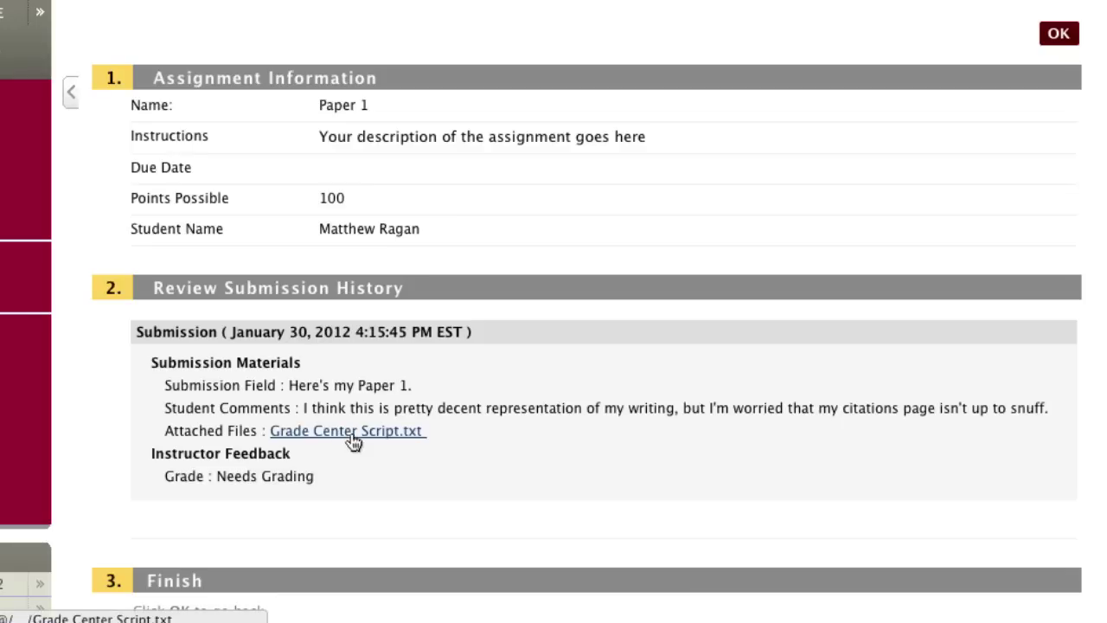
Step: Review the Paper 1 submission history, checking the attached file and the grade status under instructor feedback
drag(213, 477, 326, 477)
click(333, 480)
click(388, 440)
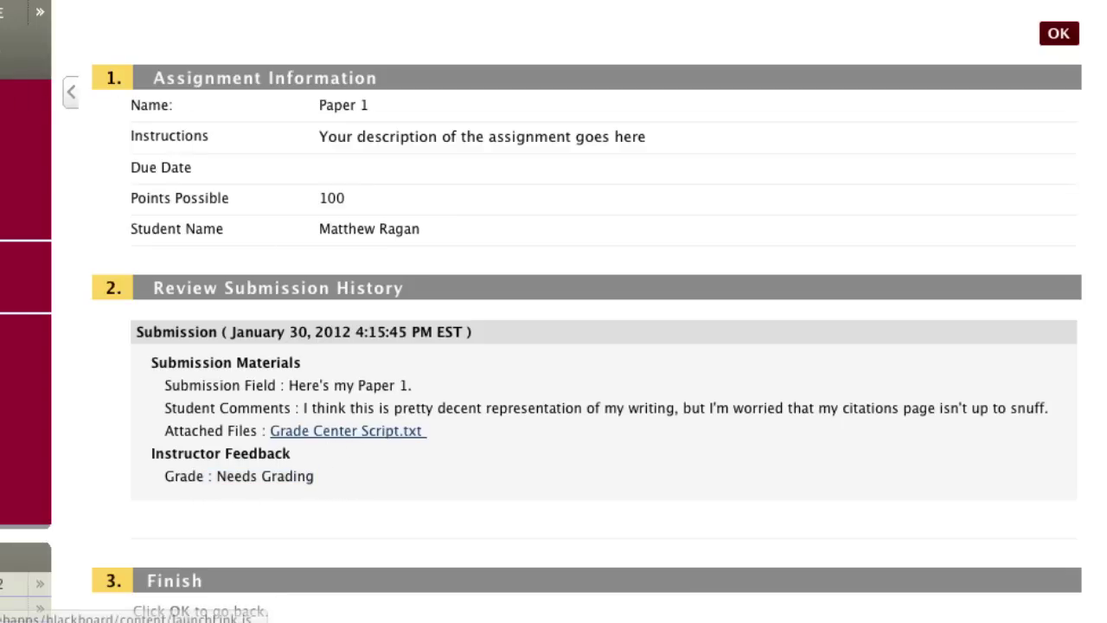
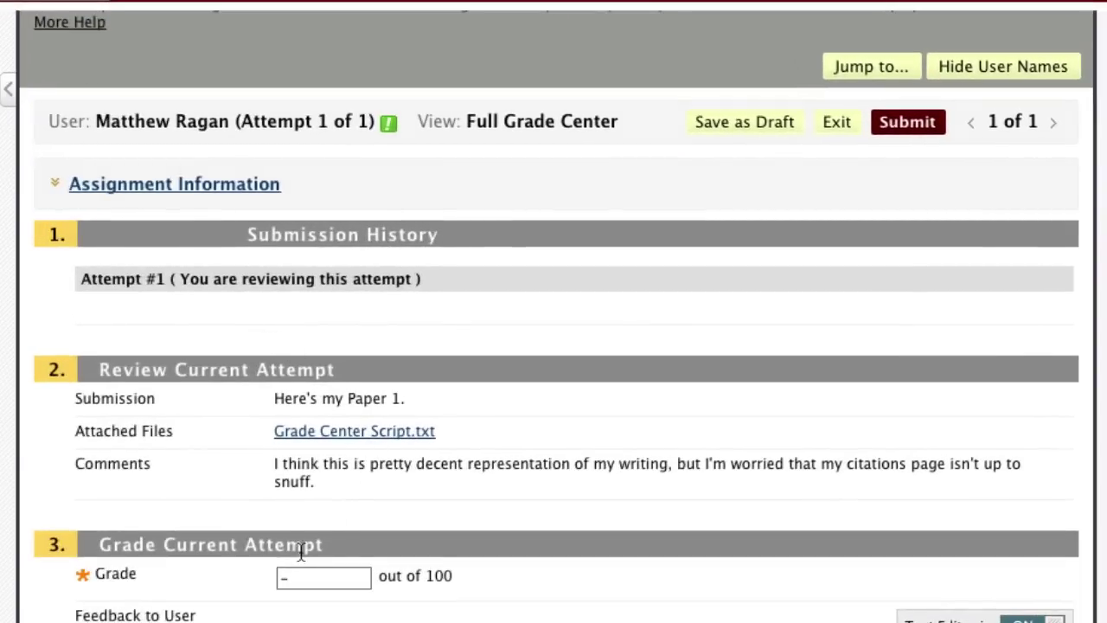
Step: Set the grade for the student's Paper 1 attempt to 90 out of 100
click(322, 581)
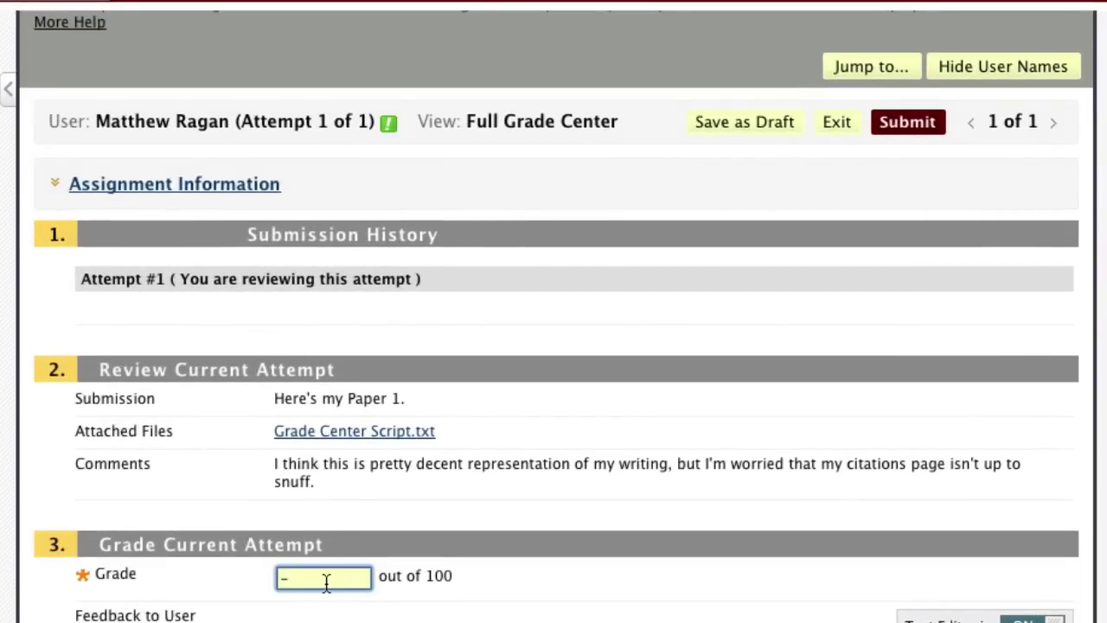
click(322, 584)
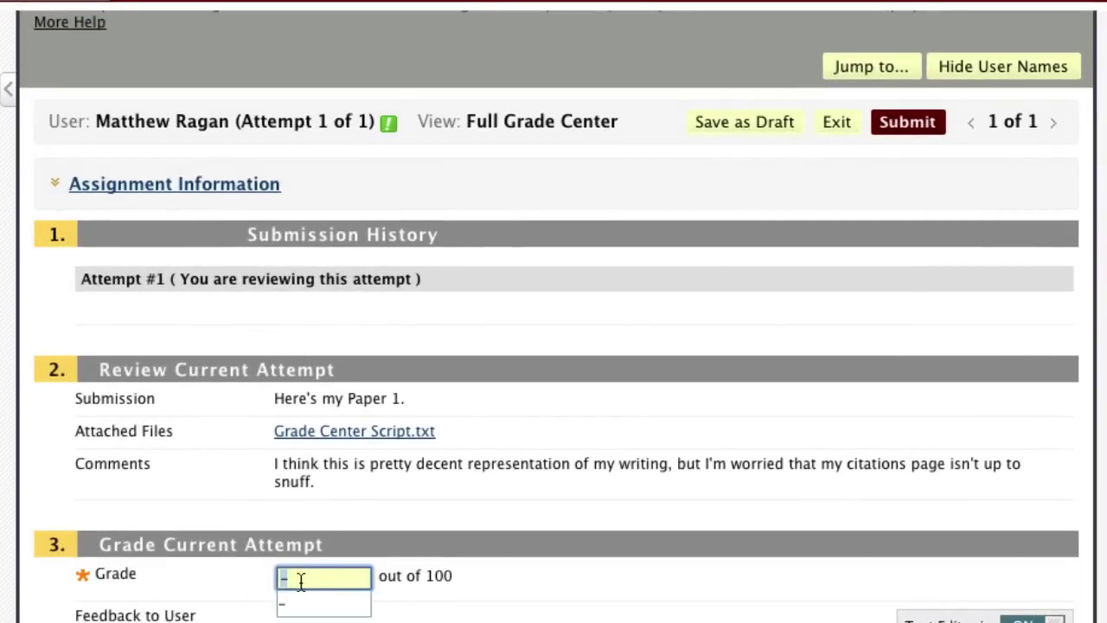
text(90)
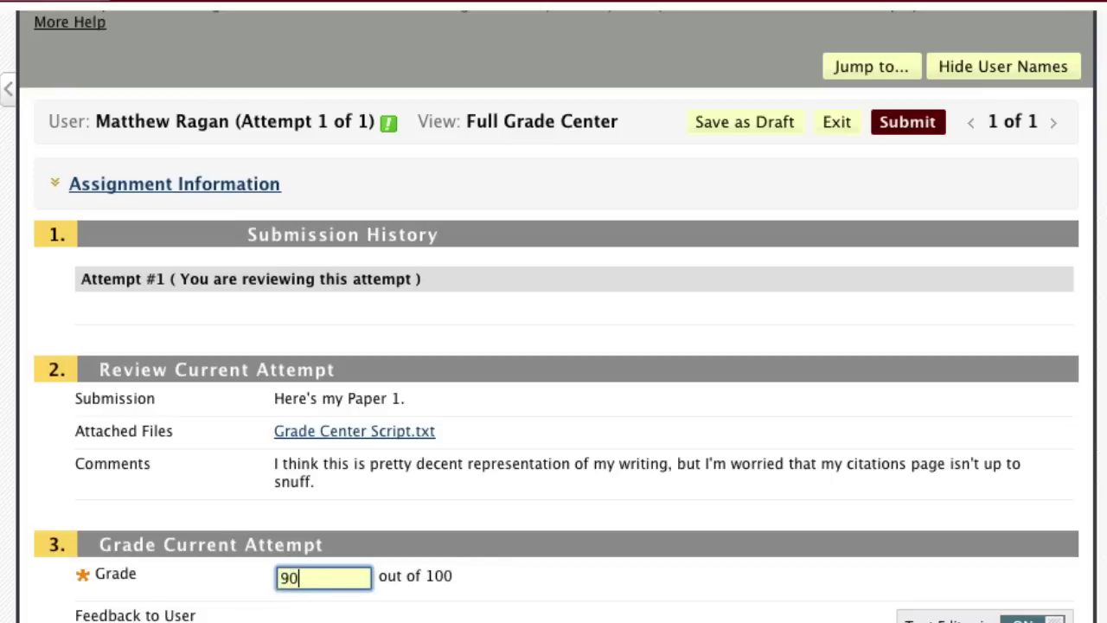
Step: Begin the feedback to the student with "This paper looks great. I think you're being too hard on yourself when it comes to evaluating your citations."
key(Tab)
scroll(213, 441, down, 5)
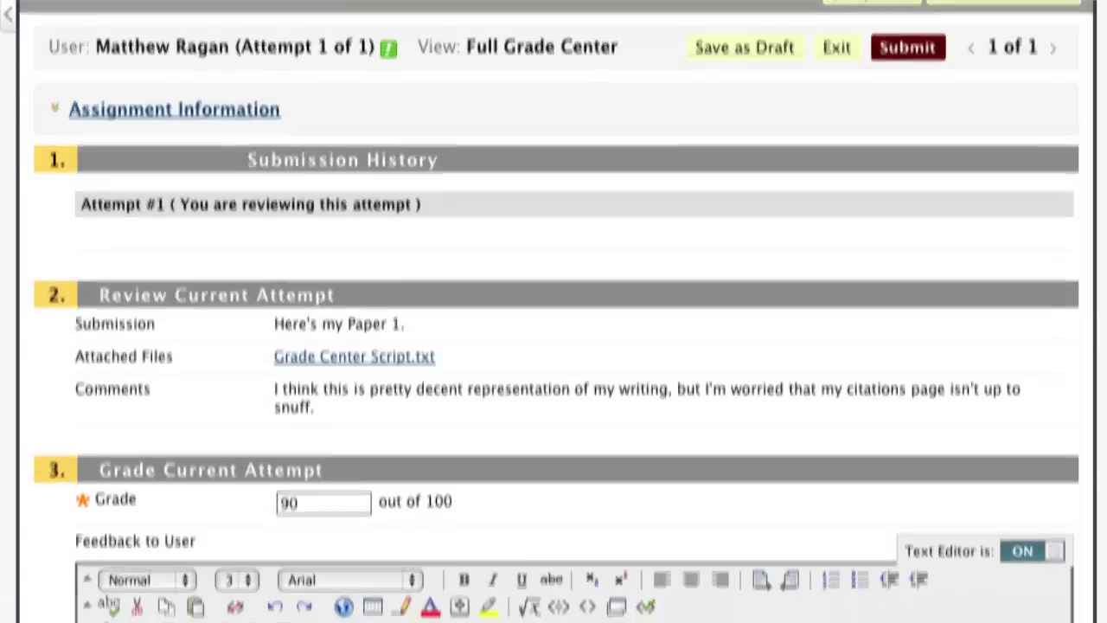
text(This paper looks great. )
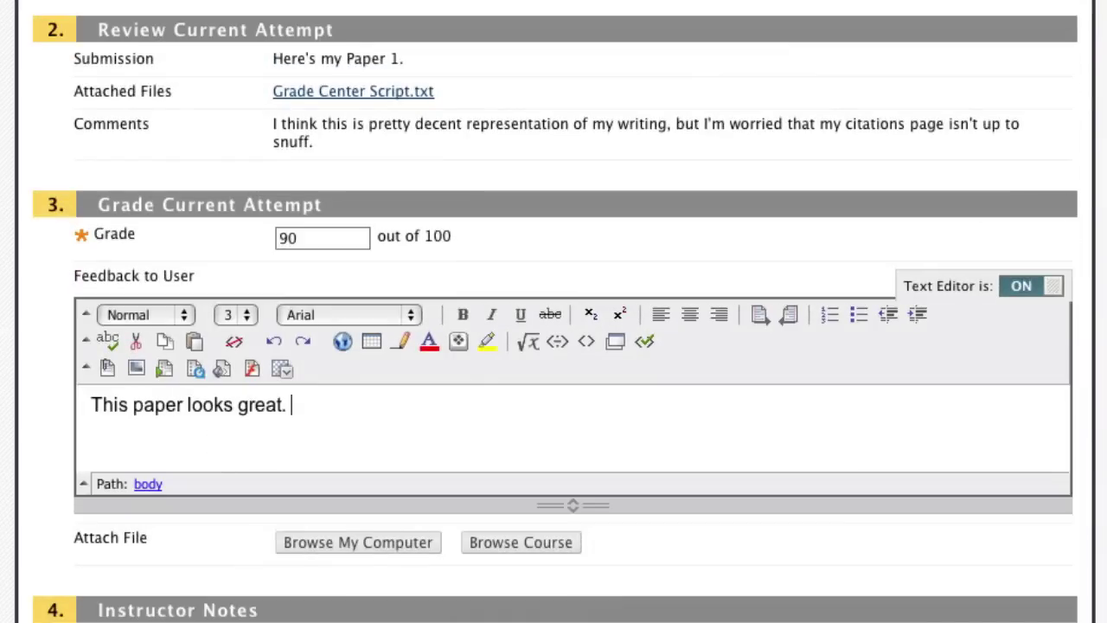
text(I think you're being too hard on yourself when it comes to evaluating your citations. The whole class had some difficulty with this c)
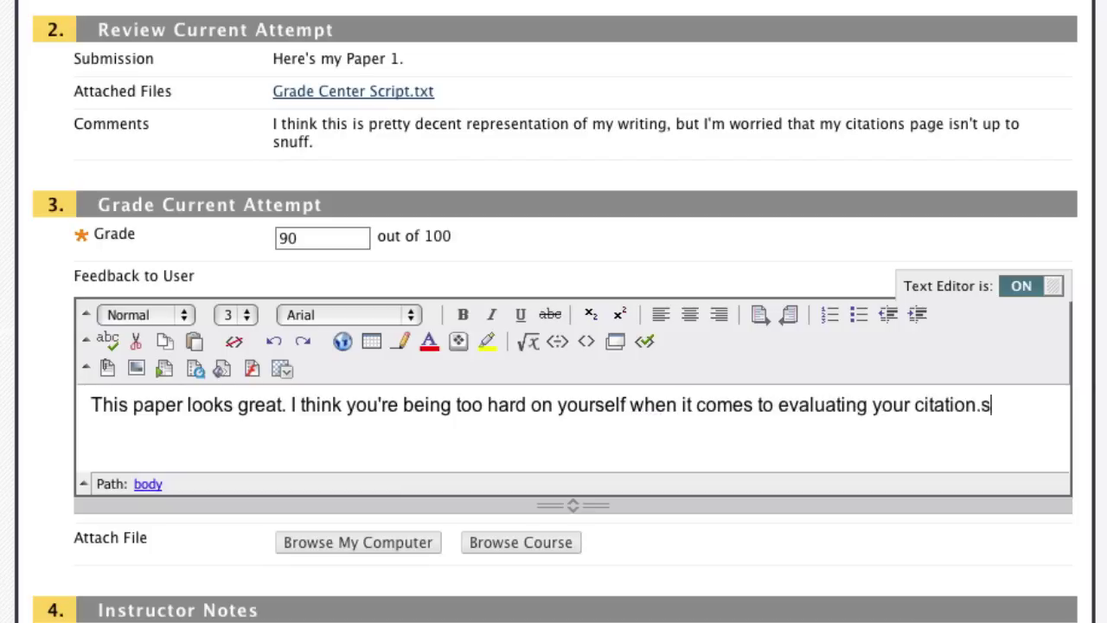
Step: Finish the feedback with "The whole class had some difficulty with this concept, and we'll review it more on Tuesday.", correcting the spelling of "concept"
text(oncpet, and we'll review it more on Tuesday.)
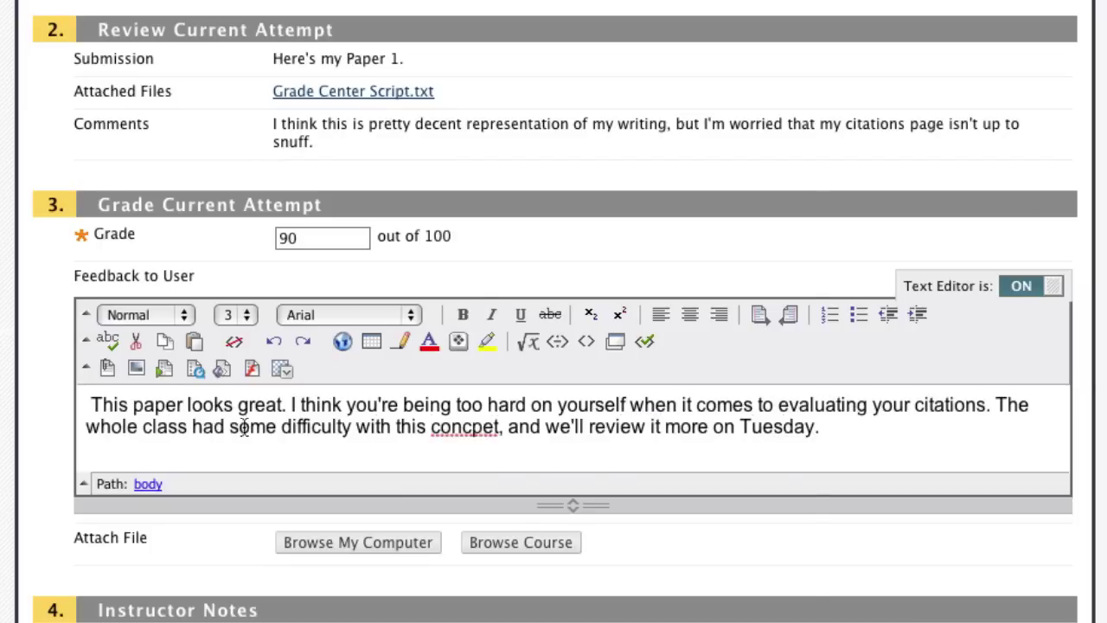
right_click(465, 426)
click(519, 572)
Step: Submit the grade and feedback for the Paper 1 attempt, leaving the instructor's grading notes empty
scroll(703, 419, down, 4)
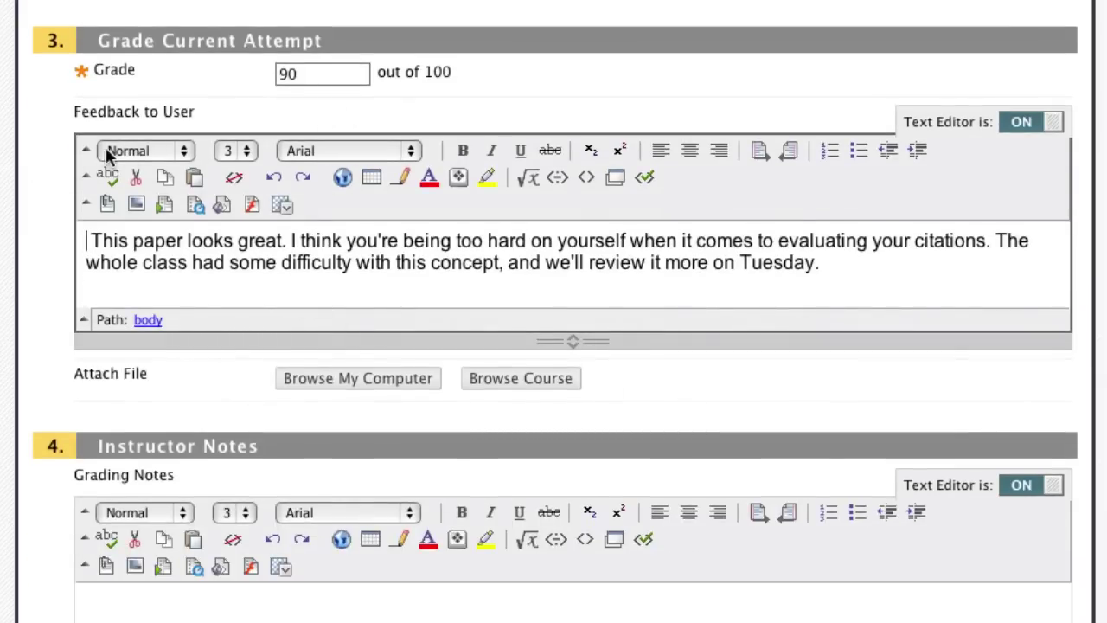
scroll(102, 157, down, 7)
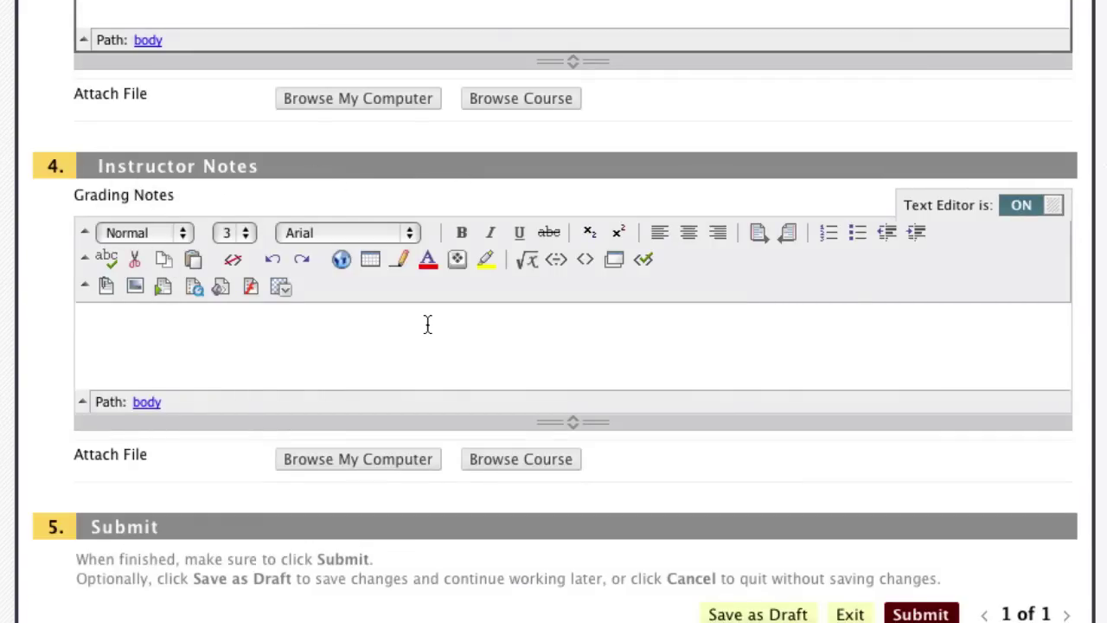
scroll(148, 338, down, 1)
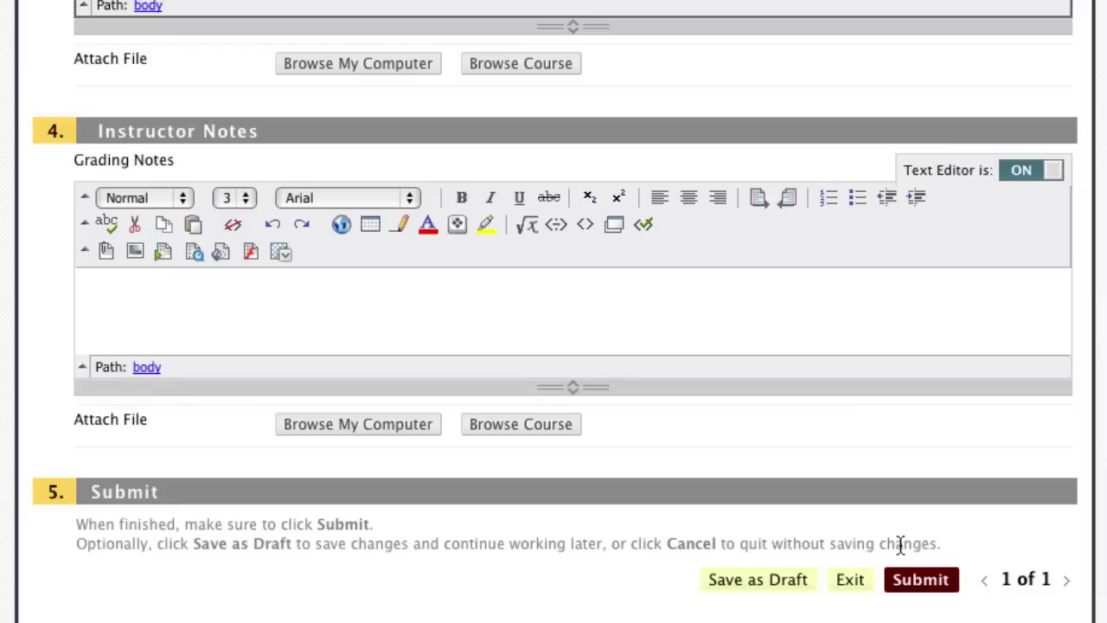
click(921, 579)
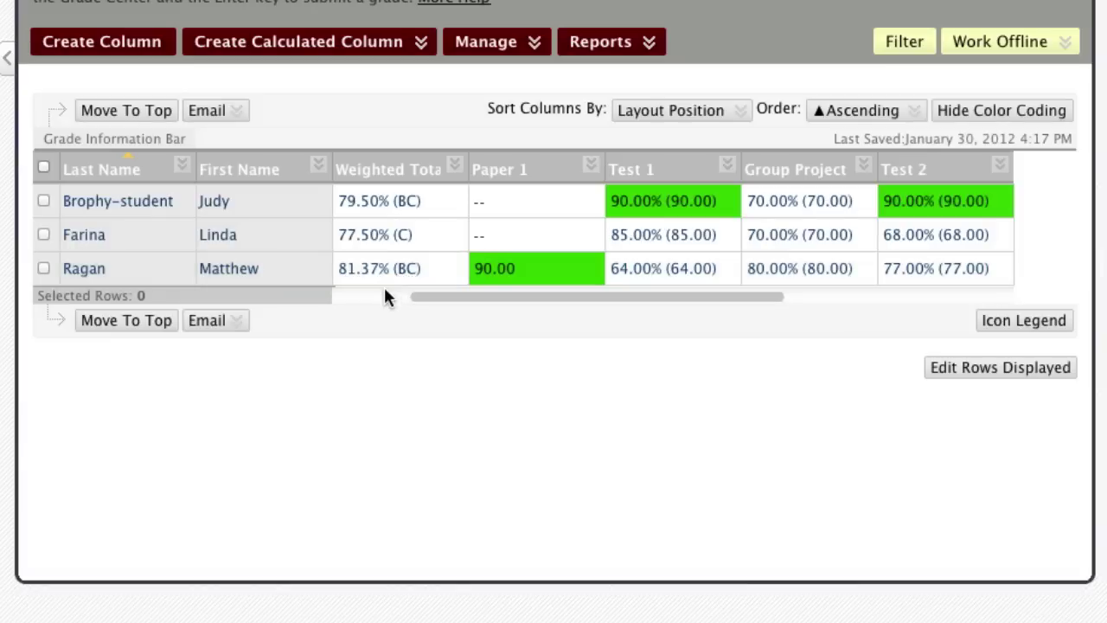
Step: Review the Total and Weighted Total columns beside the Paper 1 grade and look at the available report options
drag(413, 298, 335, 294)
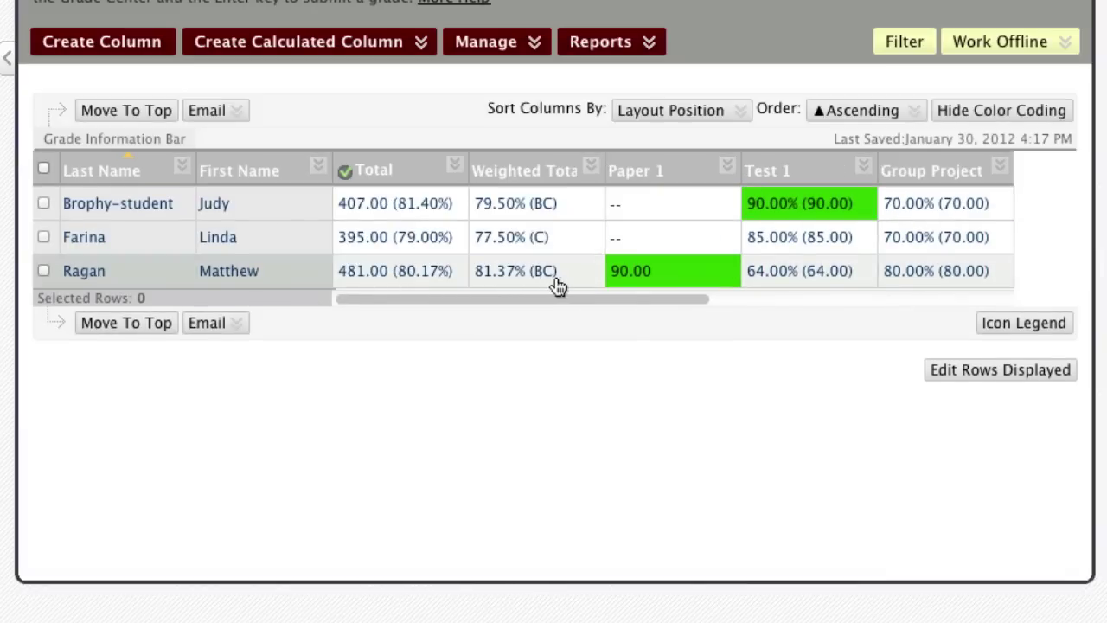
click(603, 41)
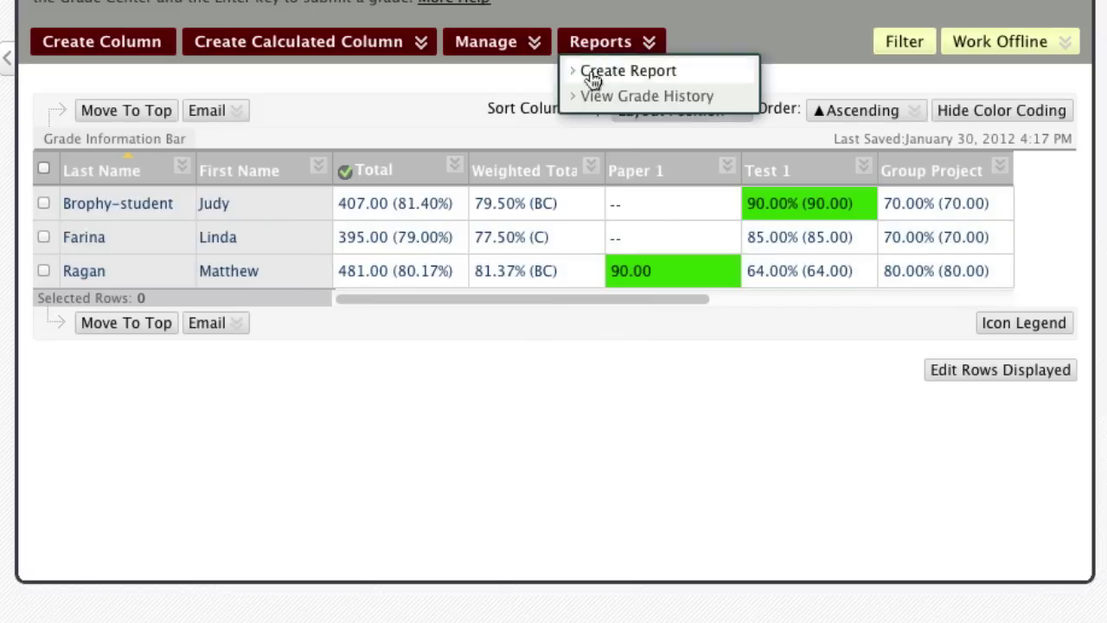
drag(644, 298, 547, 251)
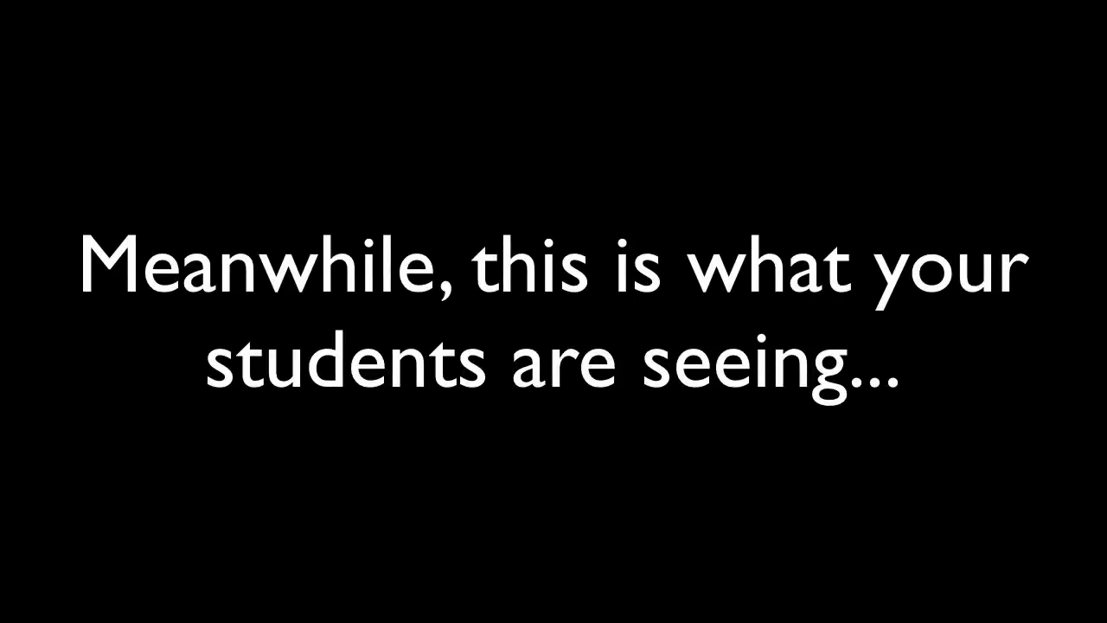